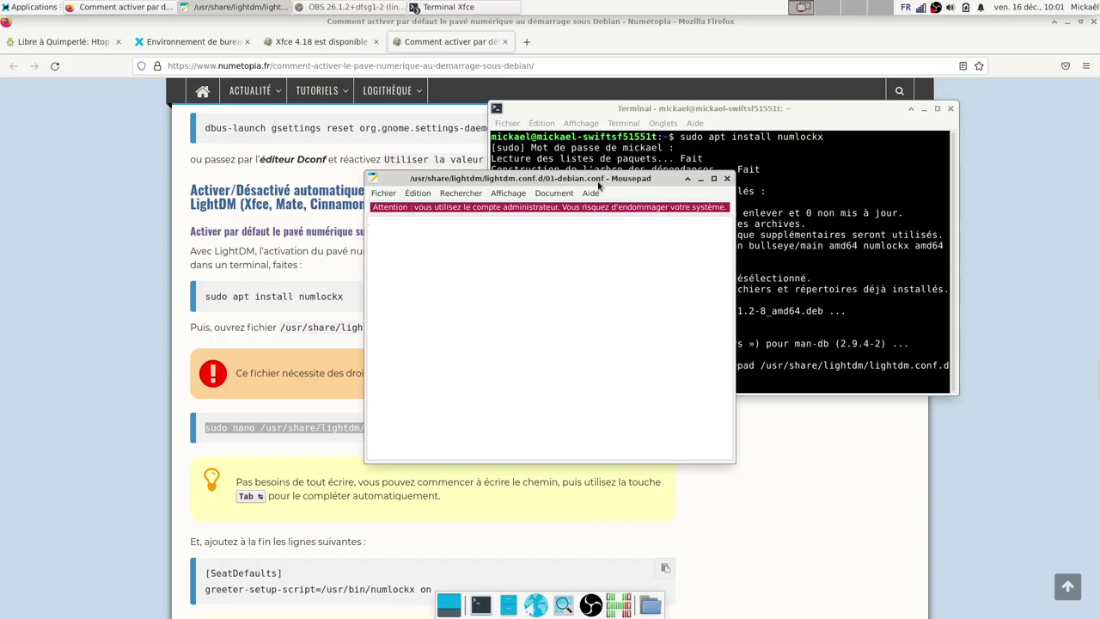
# Copy the lines "[SeatDefaults]" and "greeter-setup-script=/usr/bin/numlockx on" from the article in Firefox.
pyautogui.moveTo(599, 185); pyautogui.dragTo(783, 96)
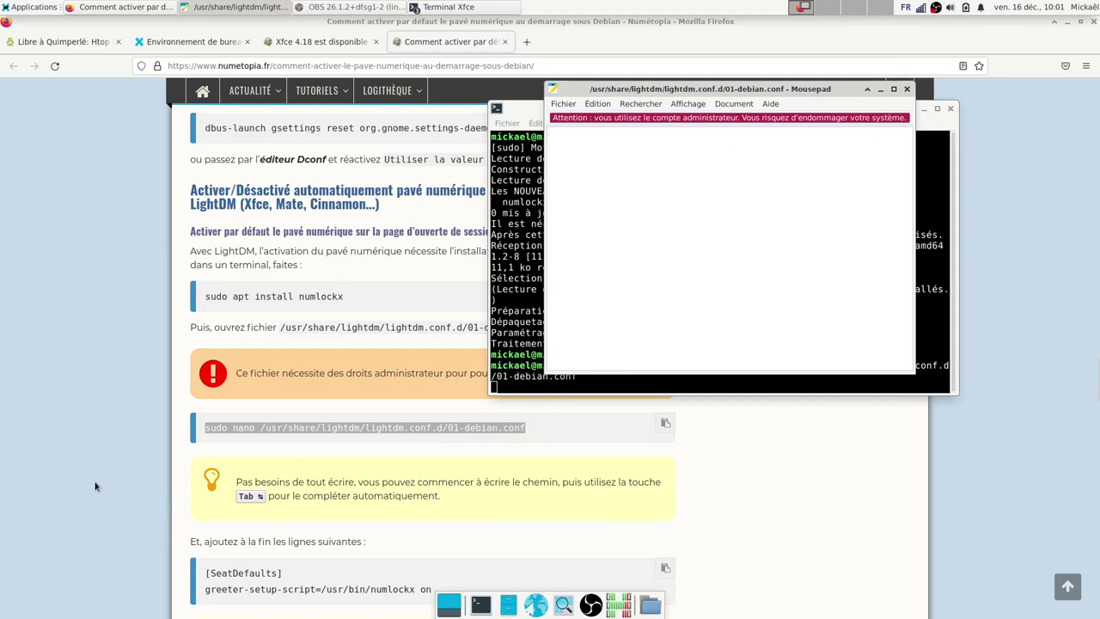
pyautogui.click(575, 537)
pyautogui.scroll(-4, 576, 536)
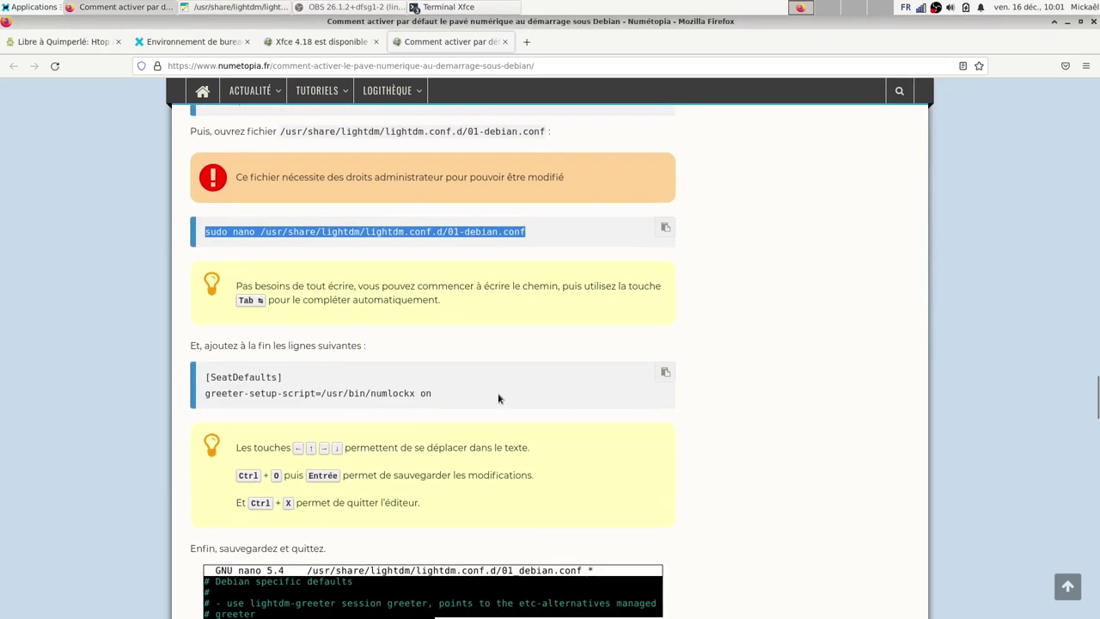
pyautogui.click(442, 400)
pyautogui.moveTo(447, 401); pyautogui.dragTo(200, 389)
pyautogui.hotkey('ctrl', 'c')
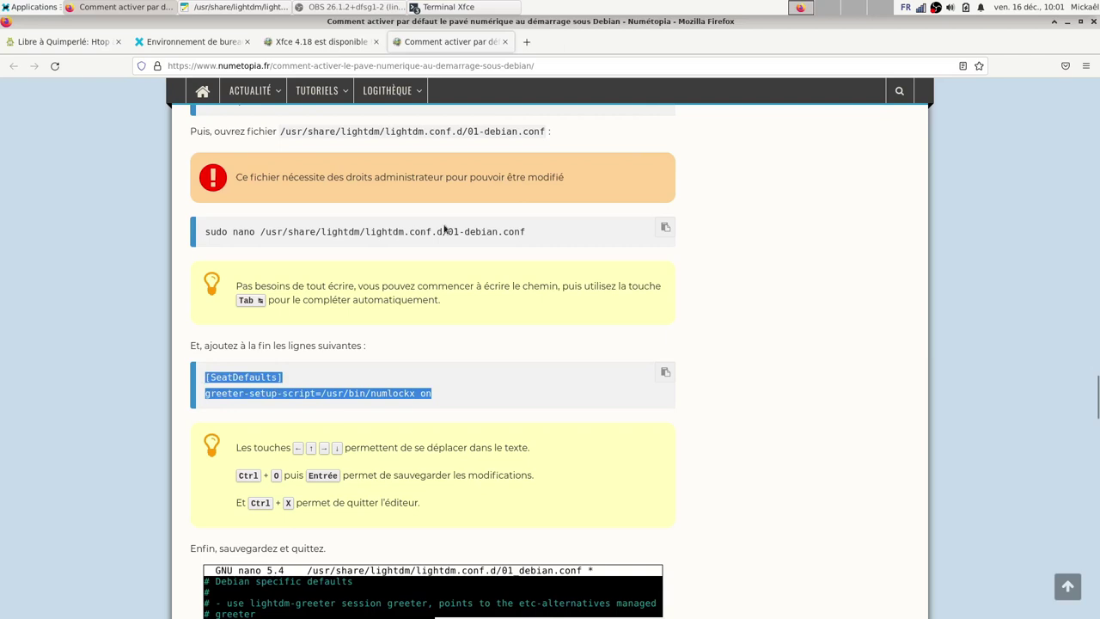
# Paste the copied lines into /usr/share/lightdm/lightdm.conf.d/01-debian.conf in Mousepad, save the file and close the editor.
pyautogui.click(229, 9)
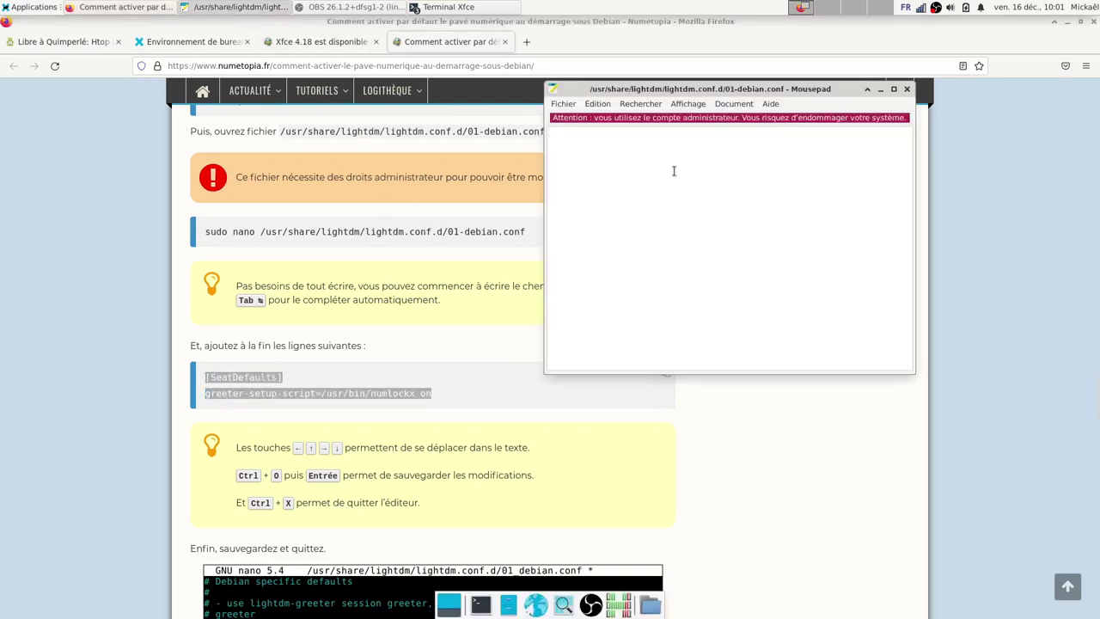
pyautogui.hotkey('ctrl', 'v')
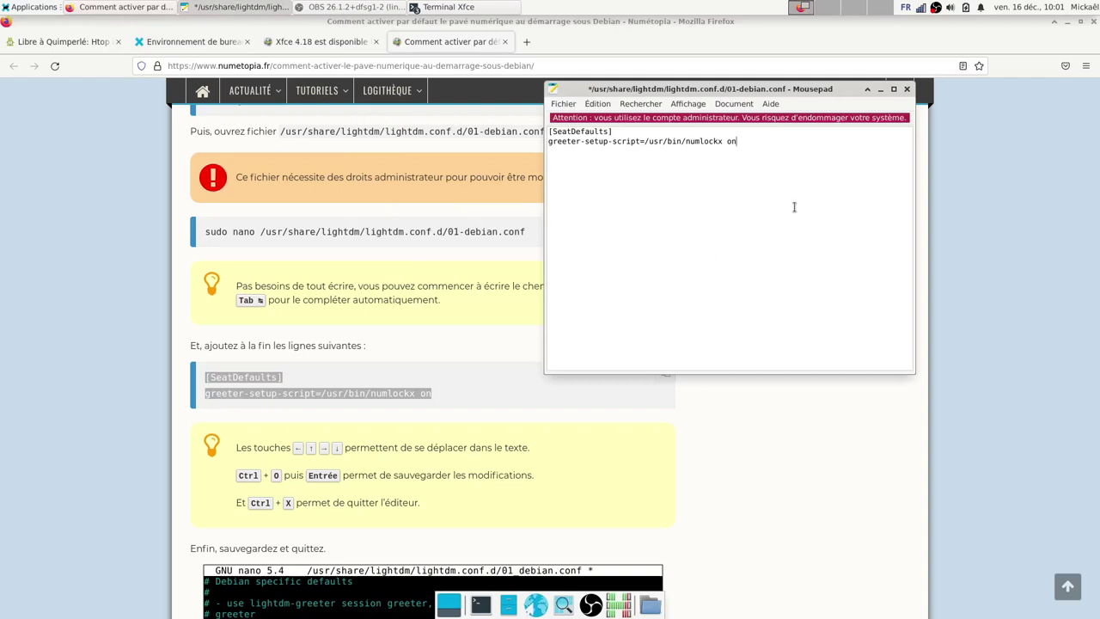
pyautogui.click(564, 105)
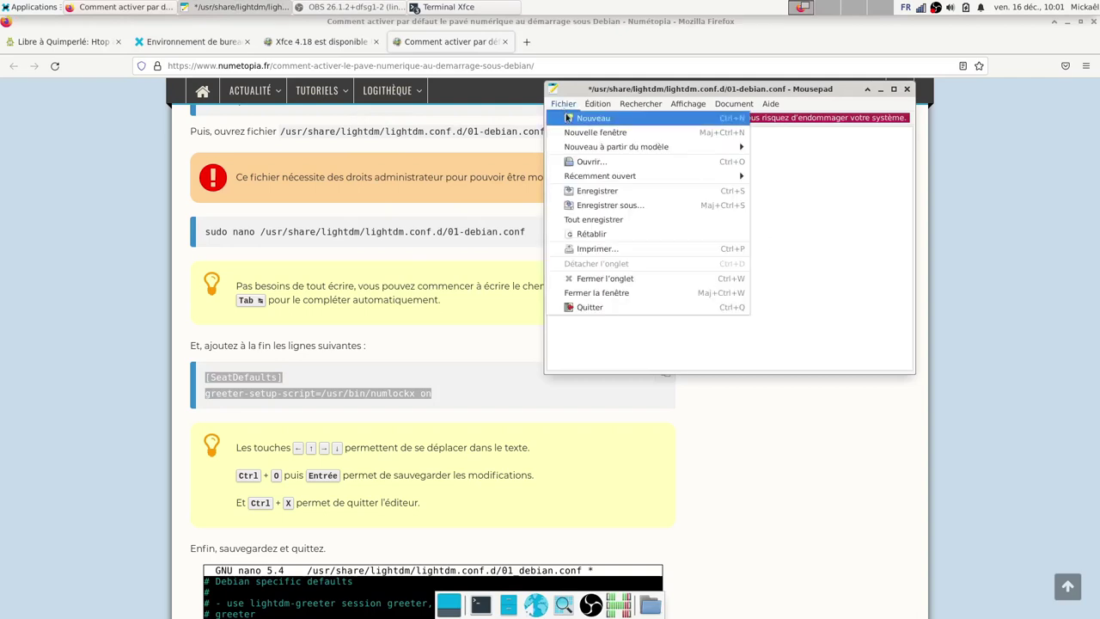
pyautogui.click(595, 192)
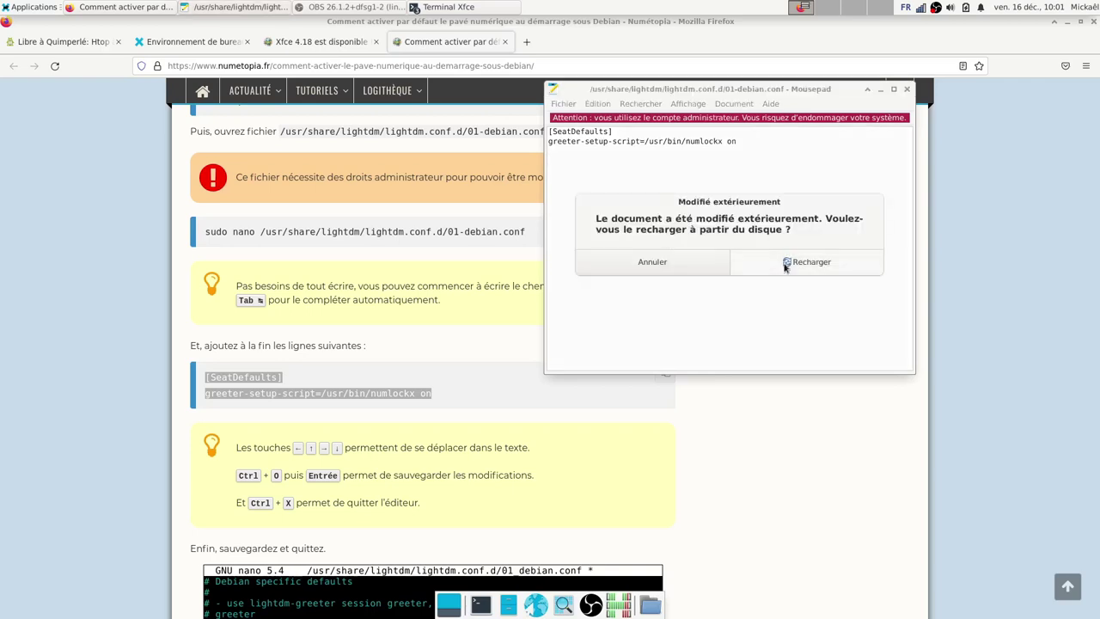
pyautogui.click(784, 262)
pyautogui.hotkey('ctrl', 'q')
# Review the article's example of the edited file, the LightDM deactivation instructions and the GNOME numeric keypad commands.
pyautogui.scroll(-3, 762, 233)
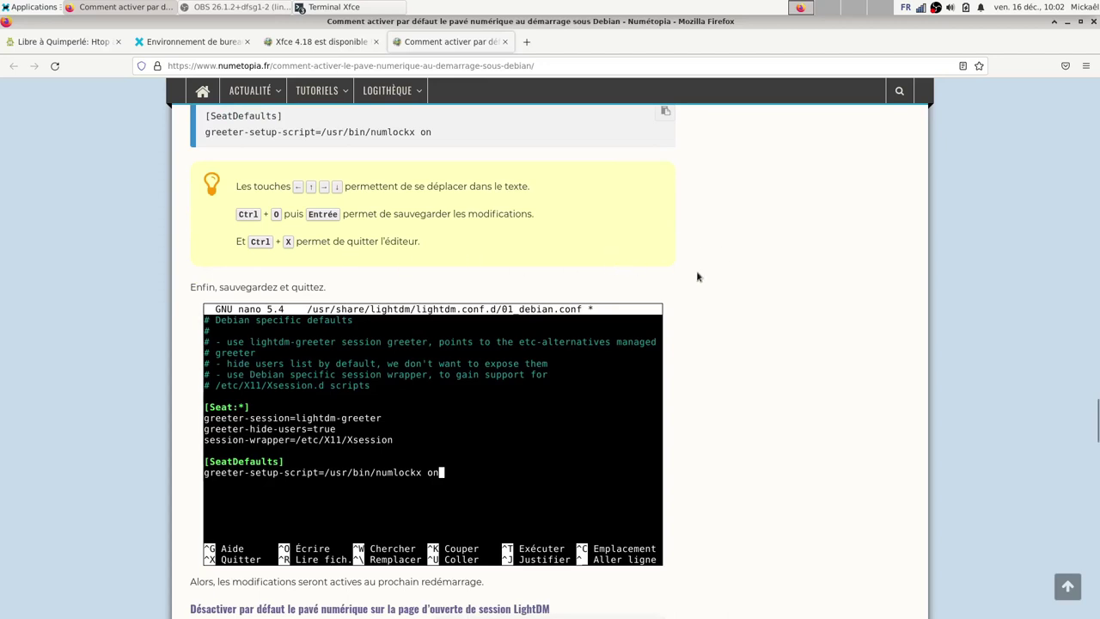
pyautogui.scroll(-2, 707, 310)
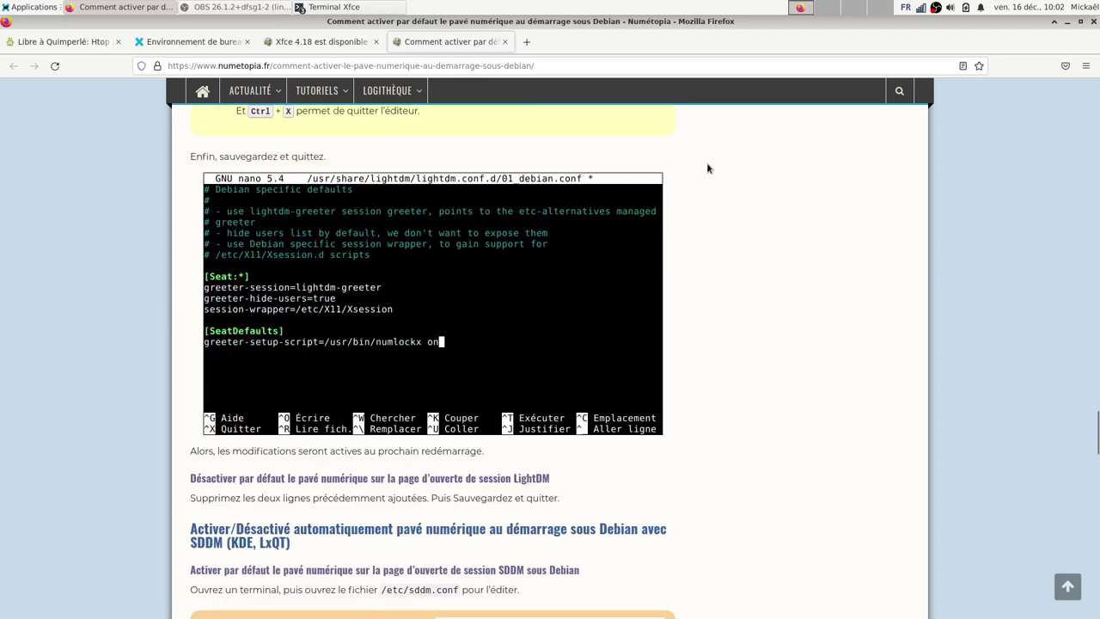
pyautogui.moveTo(187, 482); pyautogui.dragTo(236, 471)
pyautogui.click(197, 475)
pyautogui.scroll(15, 504, 465)
pyautogui.scroll(5, 503, 466)
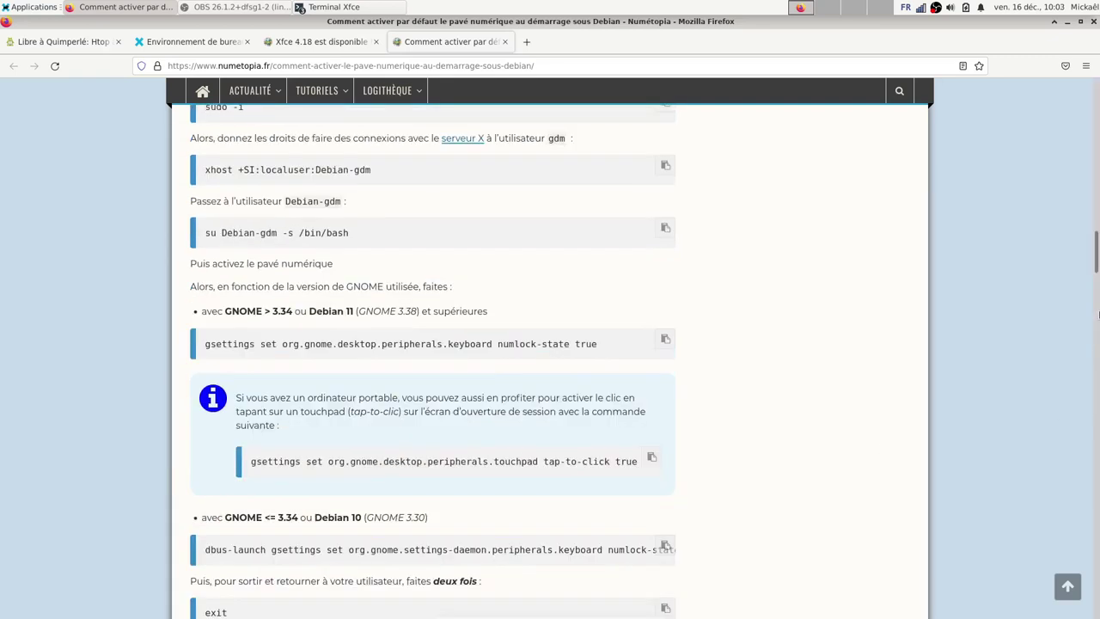
pyautogui.moveTo(1098, 266); pyautogui.dragTo(1098, 86)
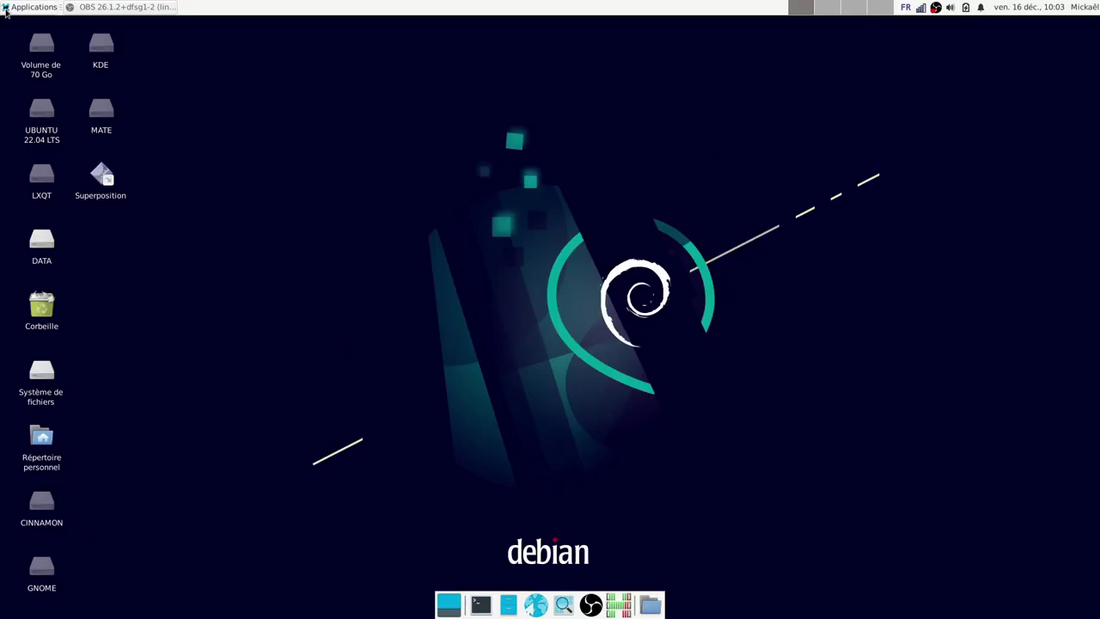
# Open the Capture d'écran tool to examine its capture area and delay options, and cancel without taking a capture.
pyautogui.click(5, 8)
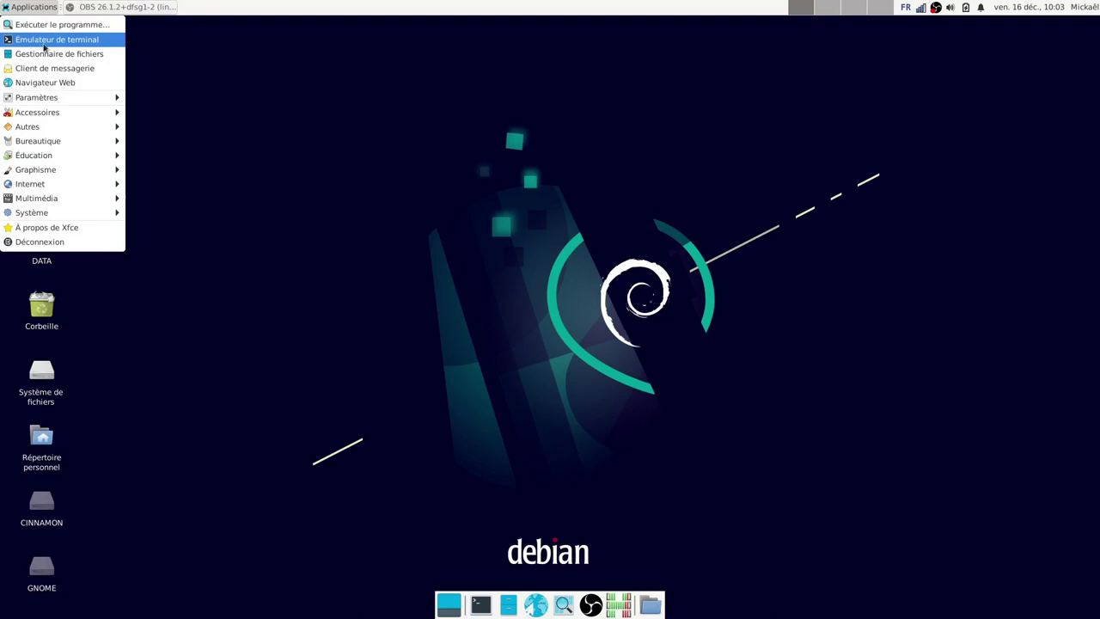
pyautogui.moveTo(38, 100)
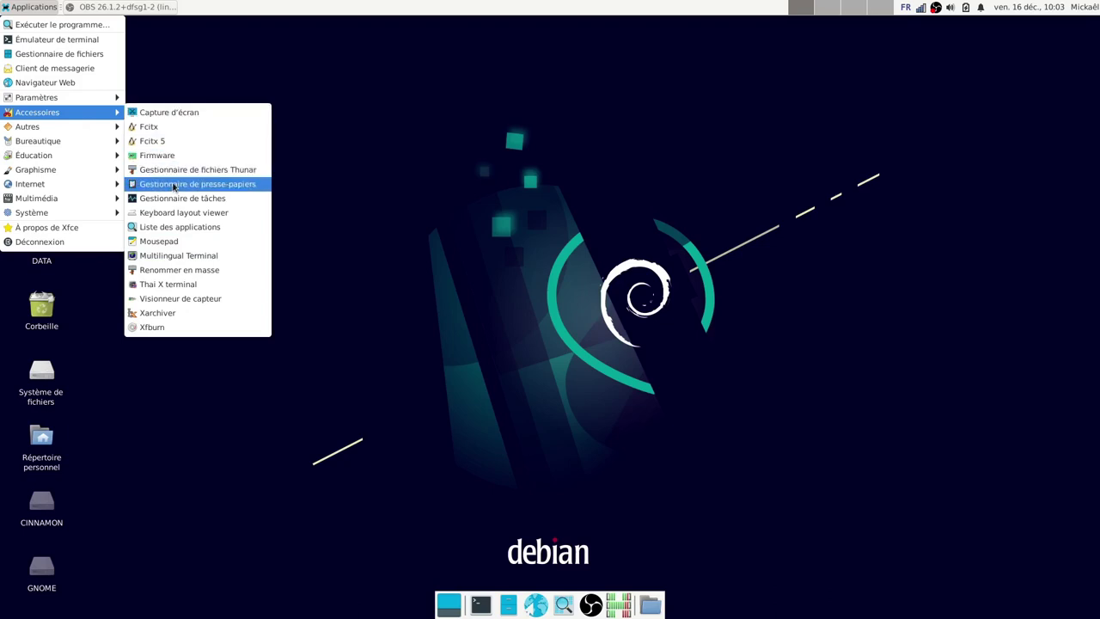
pyautogui.click(191, 117)
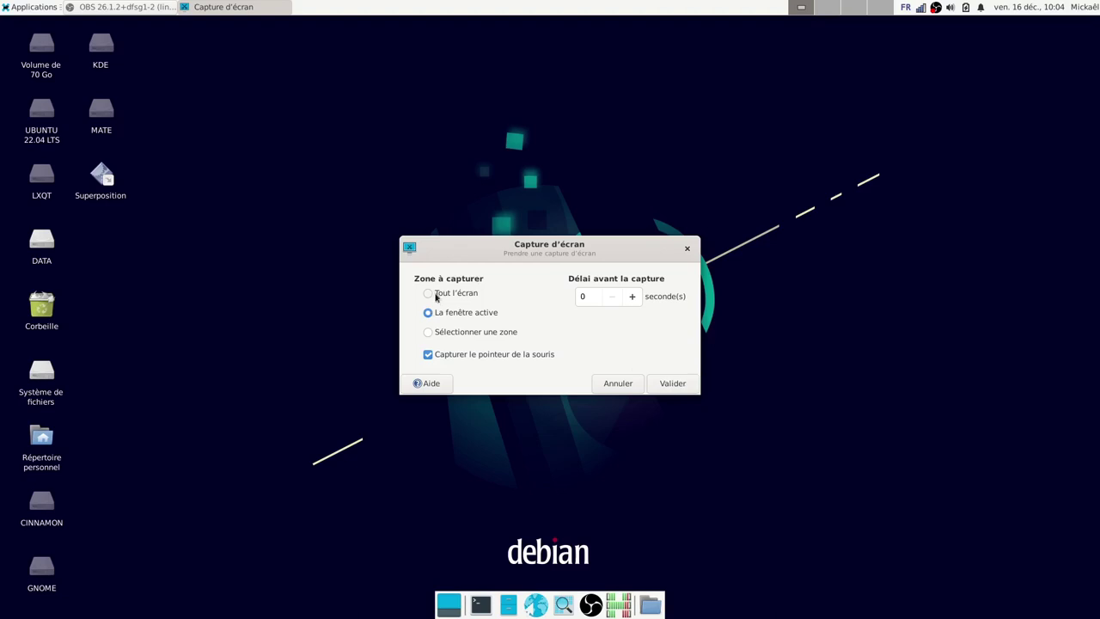
pyautogui.click(619, 384)
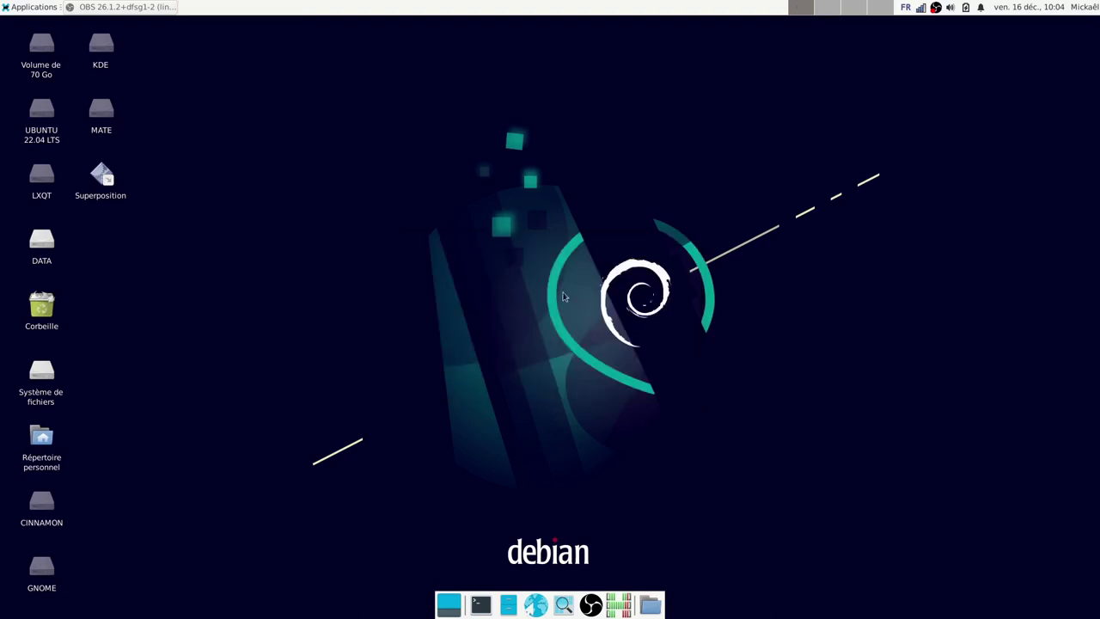
# Open the Gestionnaire de tâches to examine the running processes and resource usage, and close it.
pyautogui.click(12, 10)
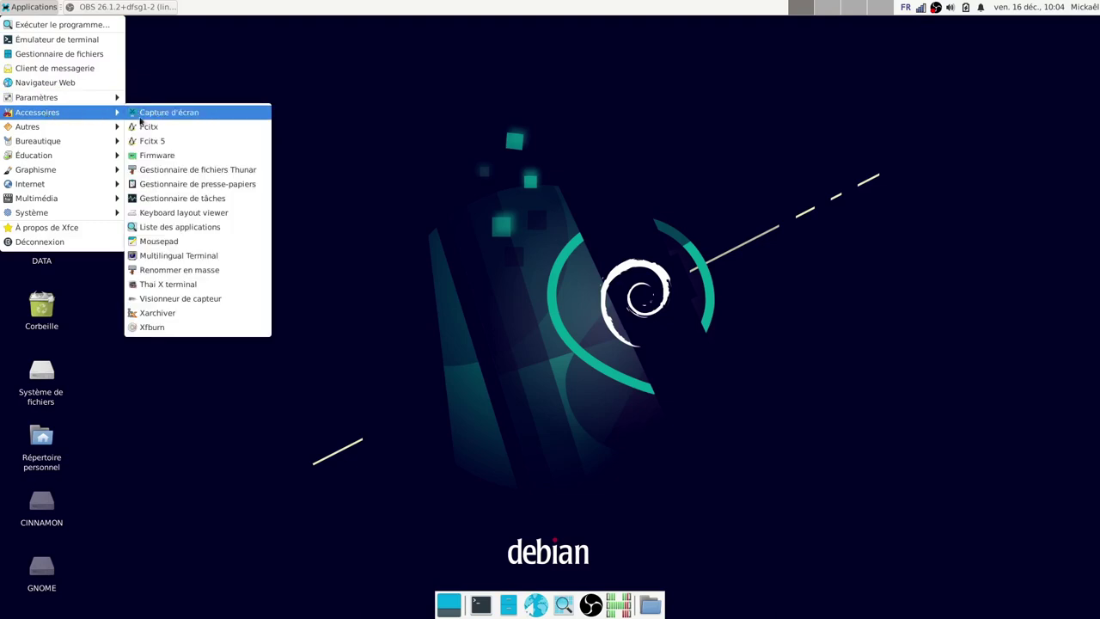
pyautogui.click(191, 200)
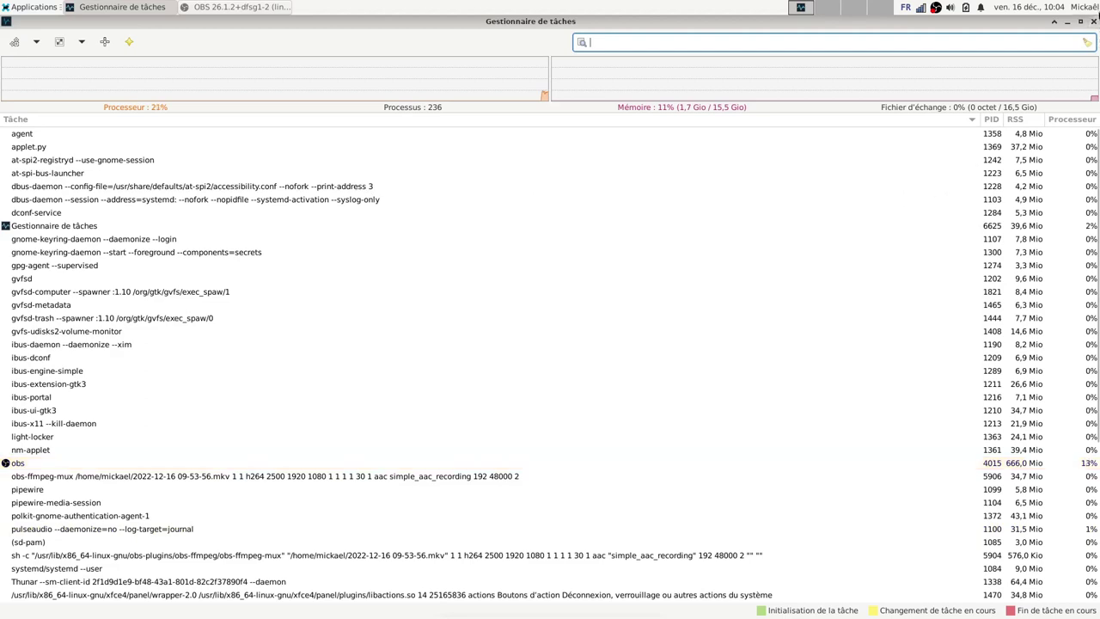
pyautogui.click(1094, 23)
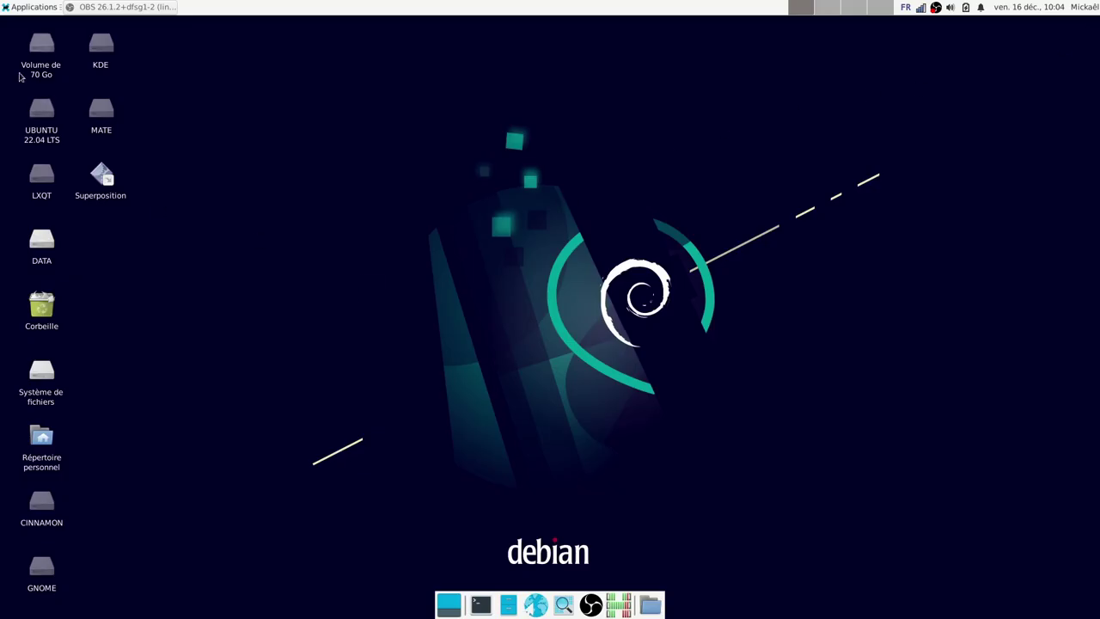
# Launch the Mousepad text editor, view its version information, and close the editor.
pyautogui.click(6, 8)
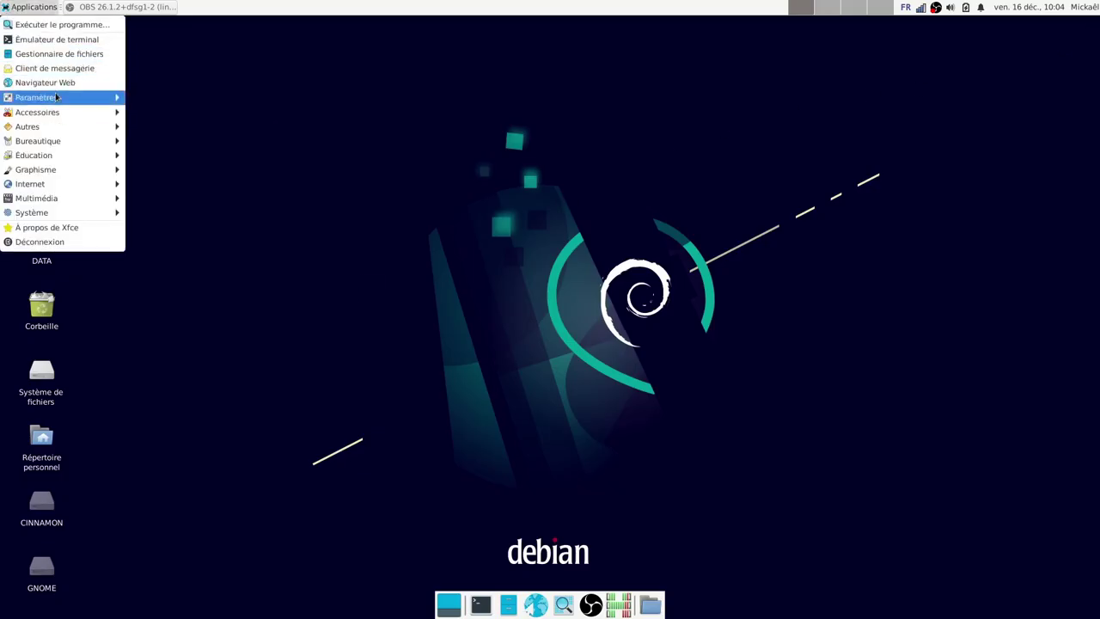
pyautogui.moveTo(77, 115)
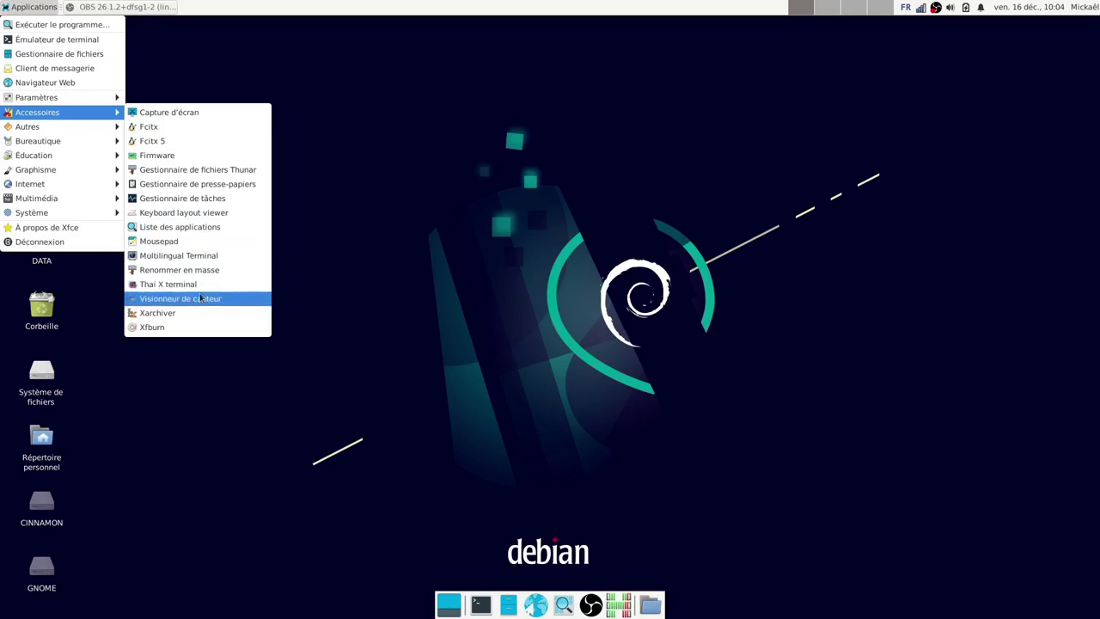
pyautogui.click(163, 243)
pyautogui.moveTo(352, 23); pyautogui.dragTo(621, 141)
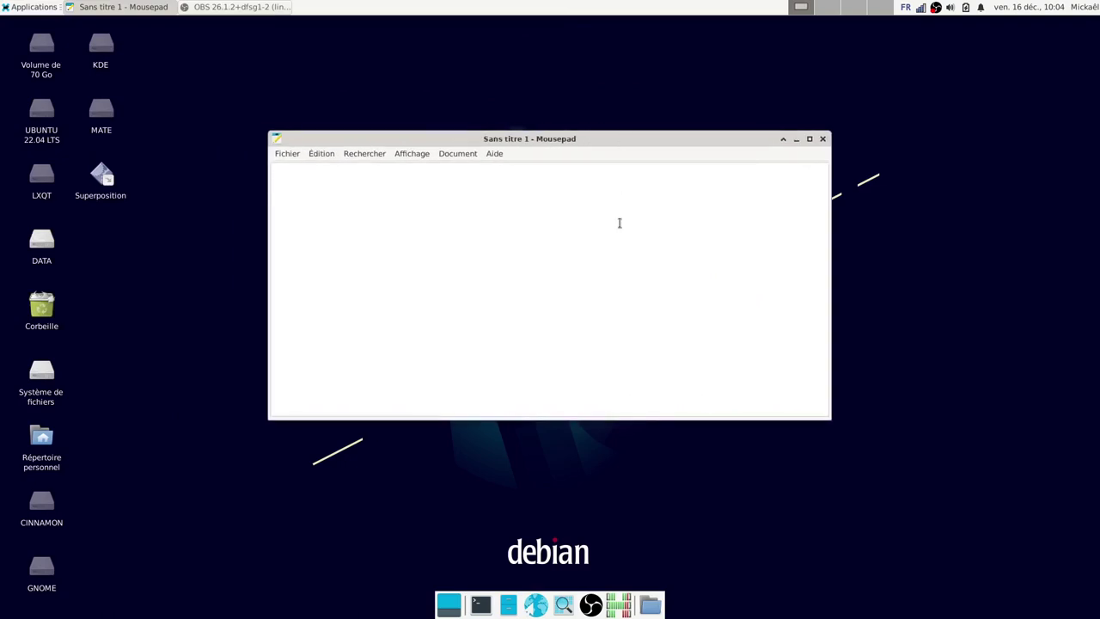
pyautogui.press('F1')
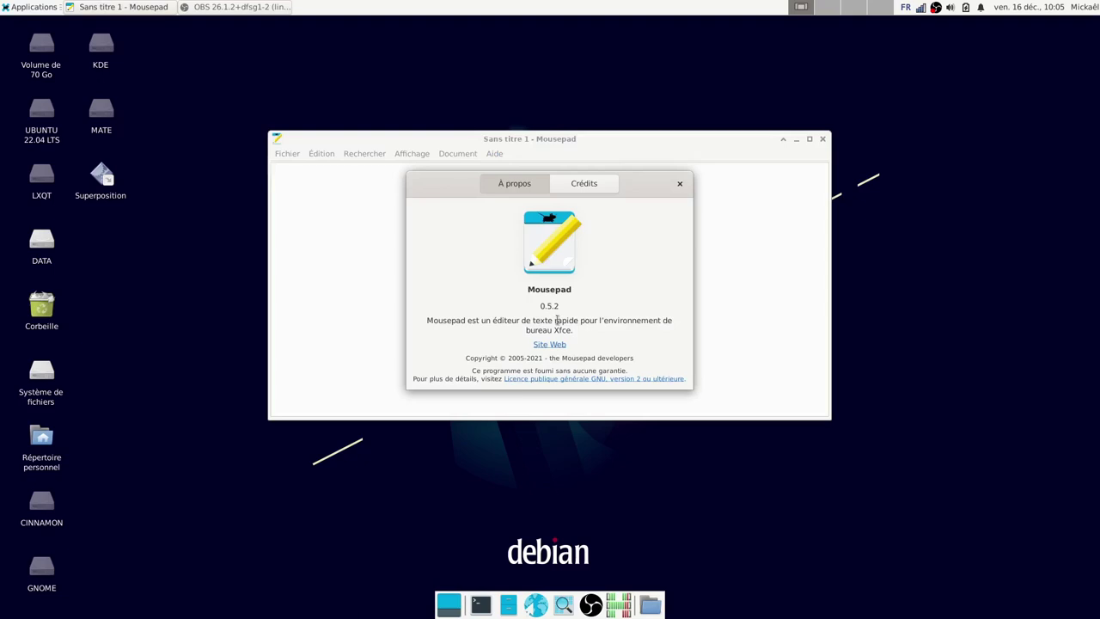
pyautogui.click(680, 183)
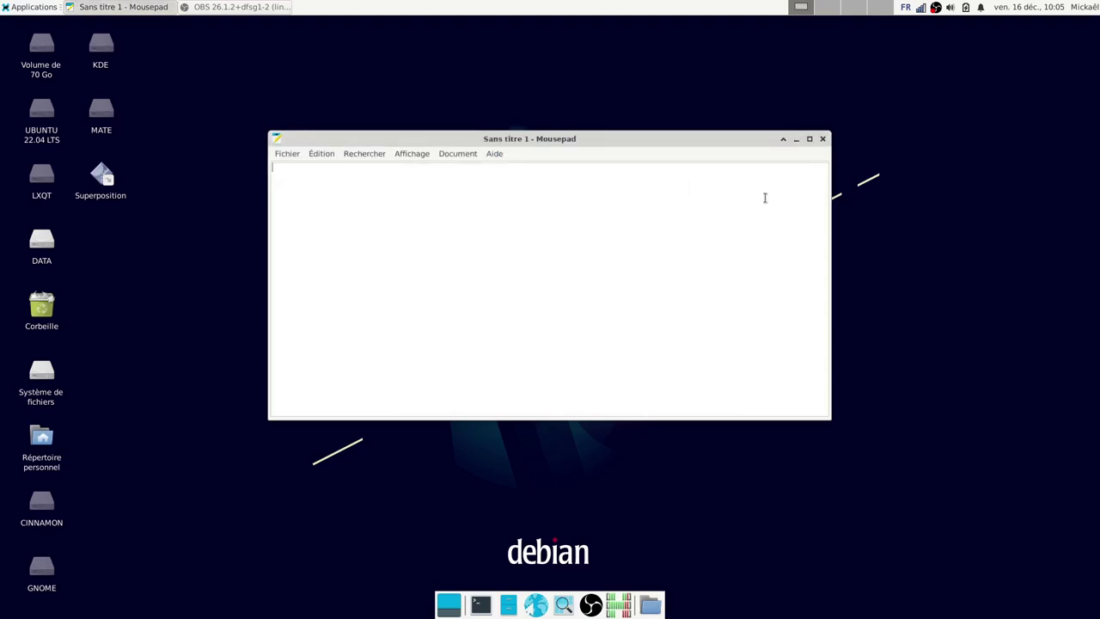
pyautogui.click(824, 138)
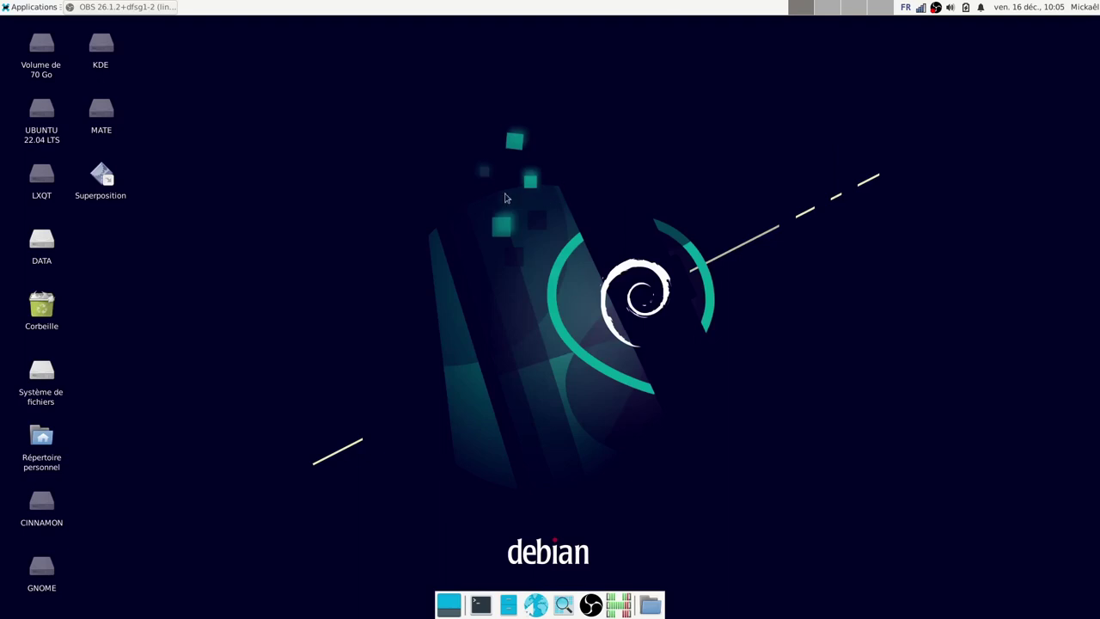
# Launch the PulseAudio volume control and move its window to the middle of the desktop.
pyautogui.click(30, 7)
pyautogui.moveTo(47, 147)
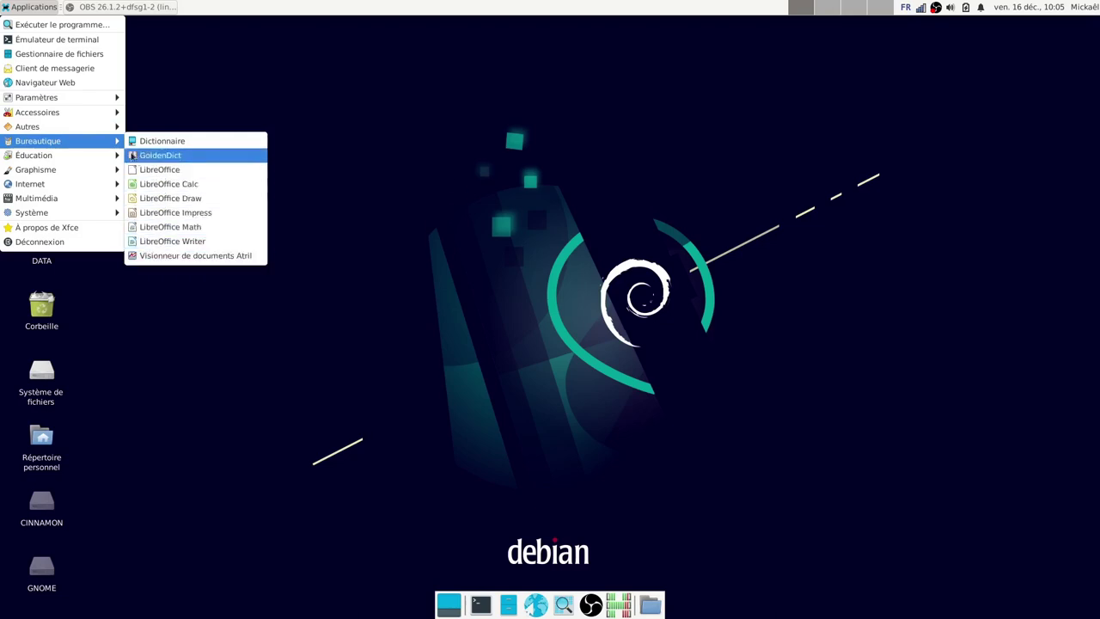
pyautogui.moveTo(86, 157)
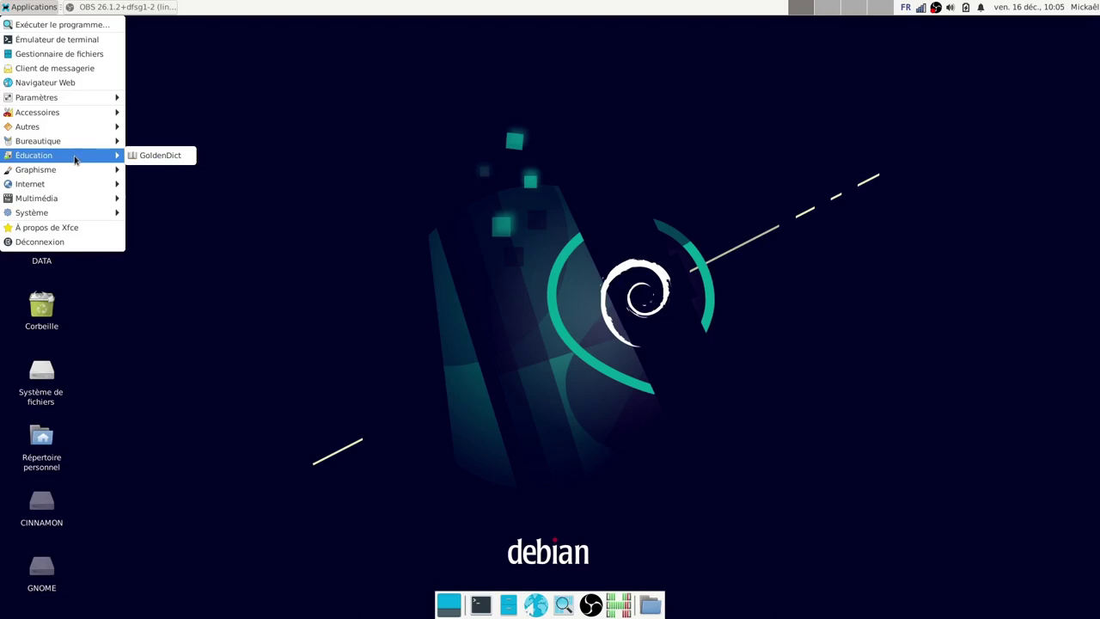
pyautogui.moveTo(60, 178)
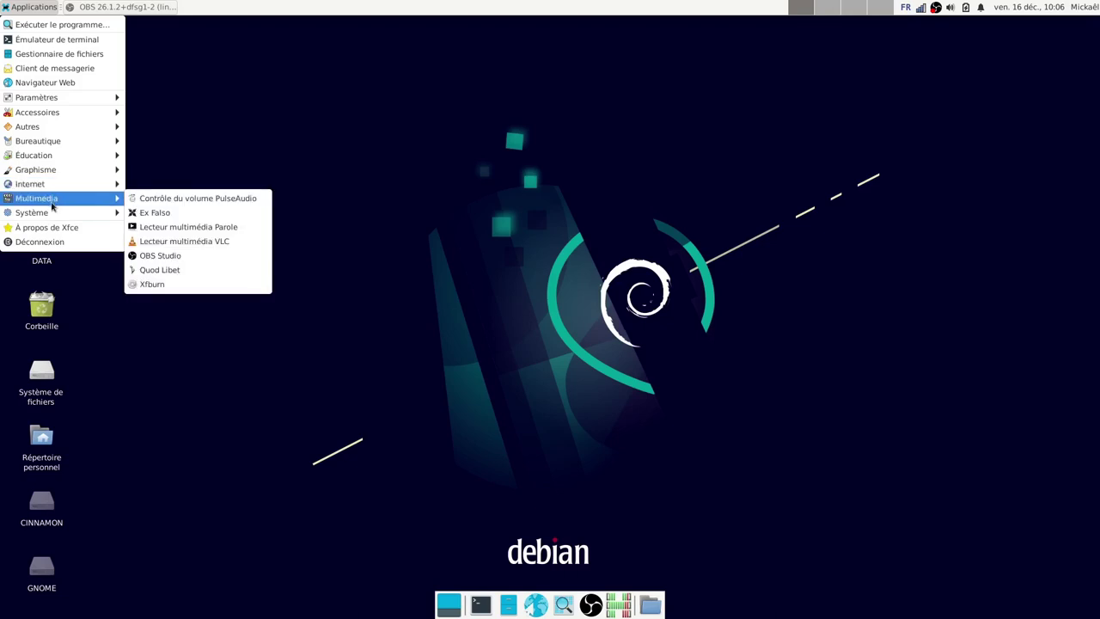
pyautogui.click(243, 203)
pyautogui.moveTo(330, 23); pyautogui.dragTo(641, 144)
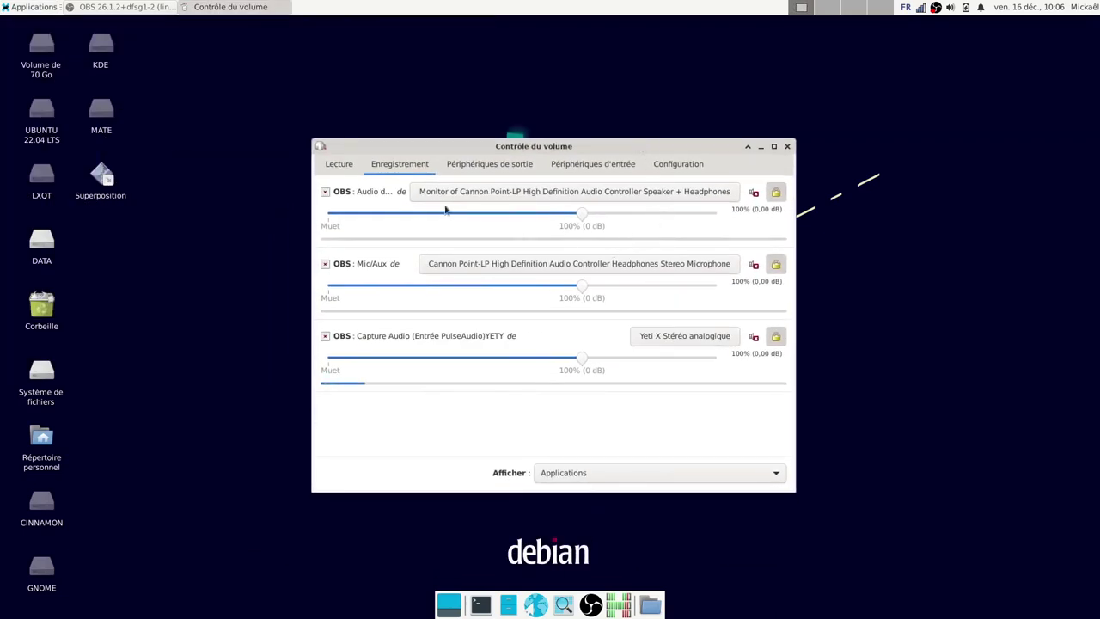
# Examine the volume control's playback, recording, output device, input device and configuration settings, and close it.
pyautogui.click(334, 170)
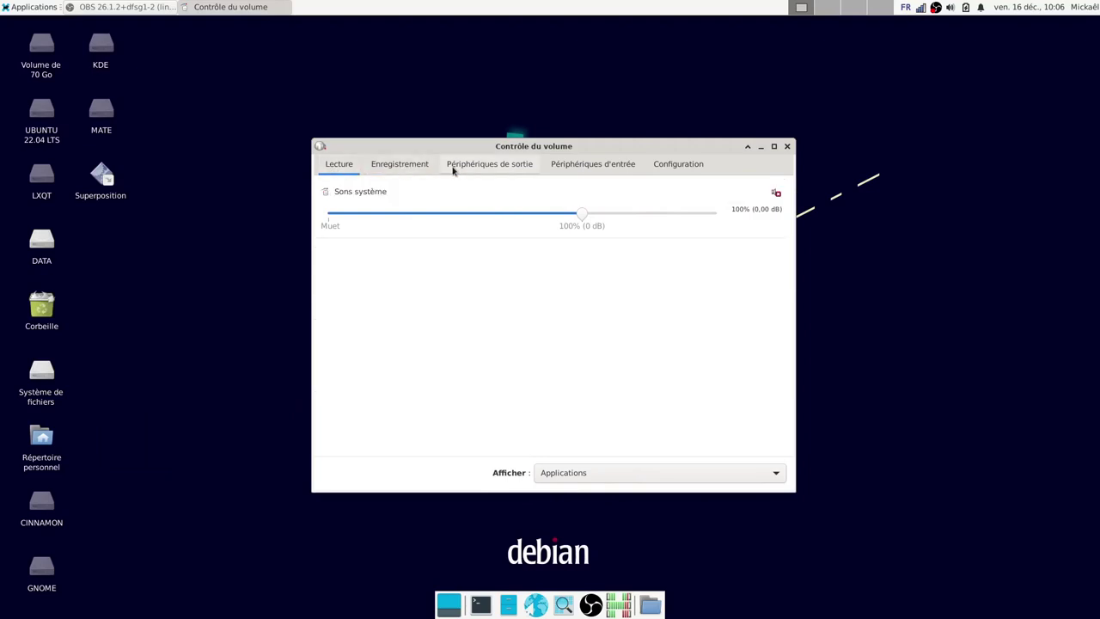
pyautogui.click(400, 166)
pyautogui.click(478, 169)
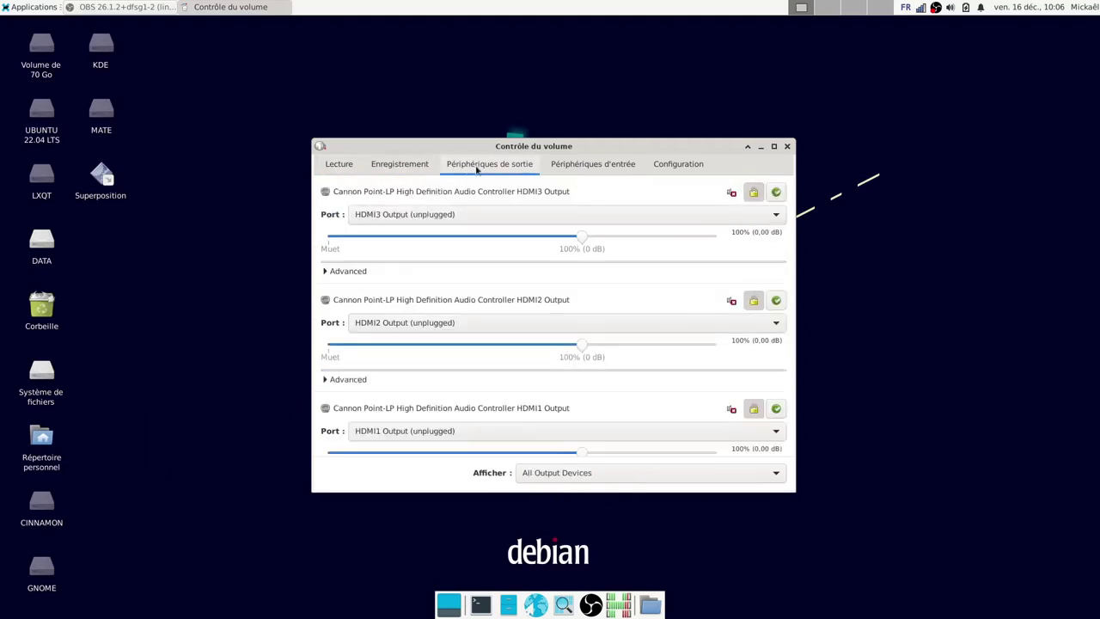
pyautogui.click(574, 169)
pyautogui.click(679, 165)
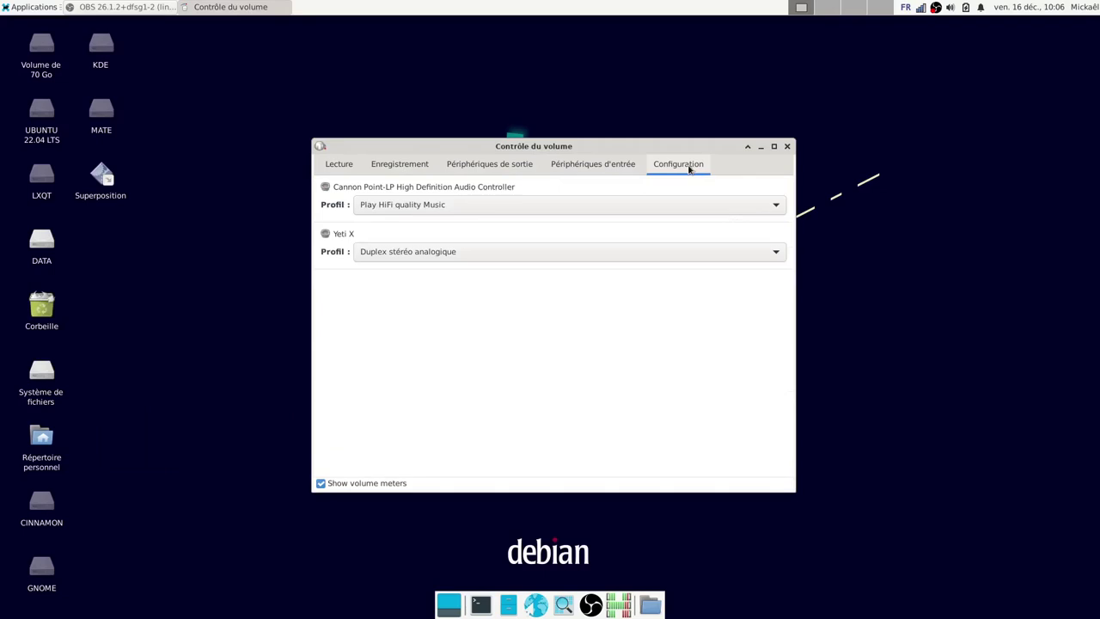
pyautogui.click(786, 147)
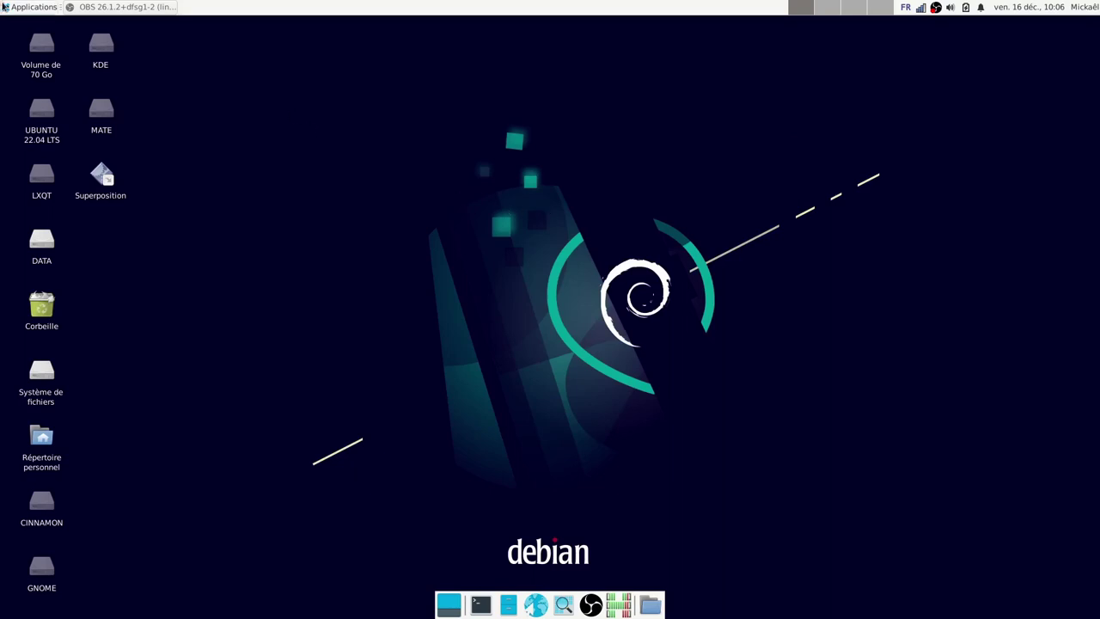
pyautogui.click(4, 6)
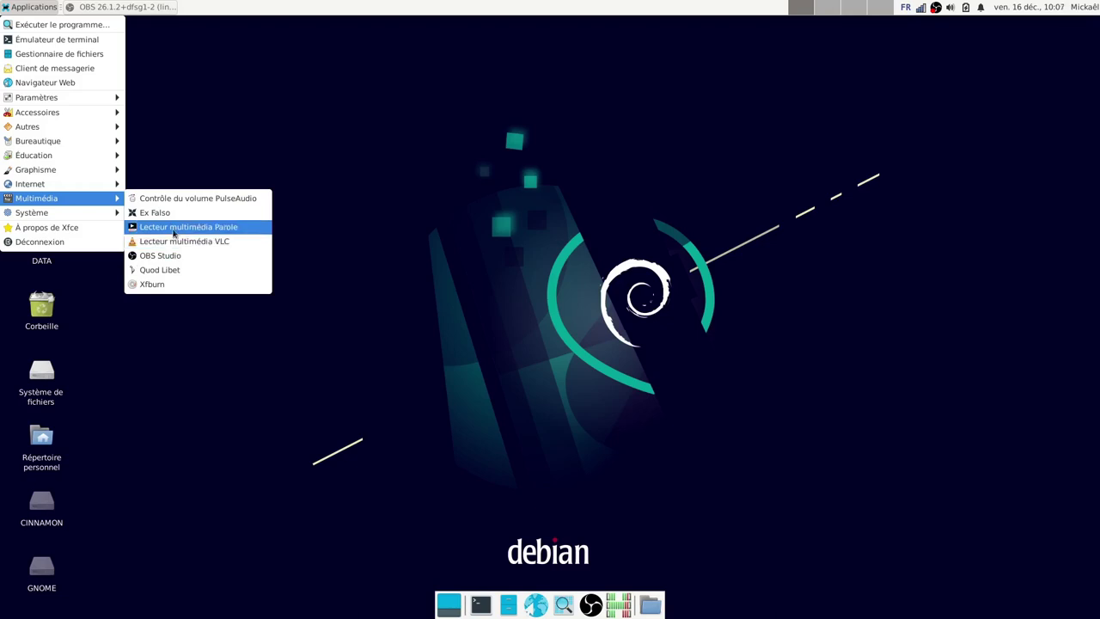
pyautogui.moveTo(75, 215)
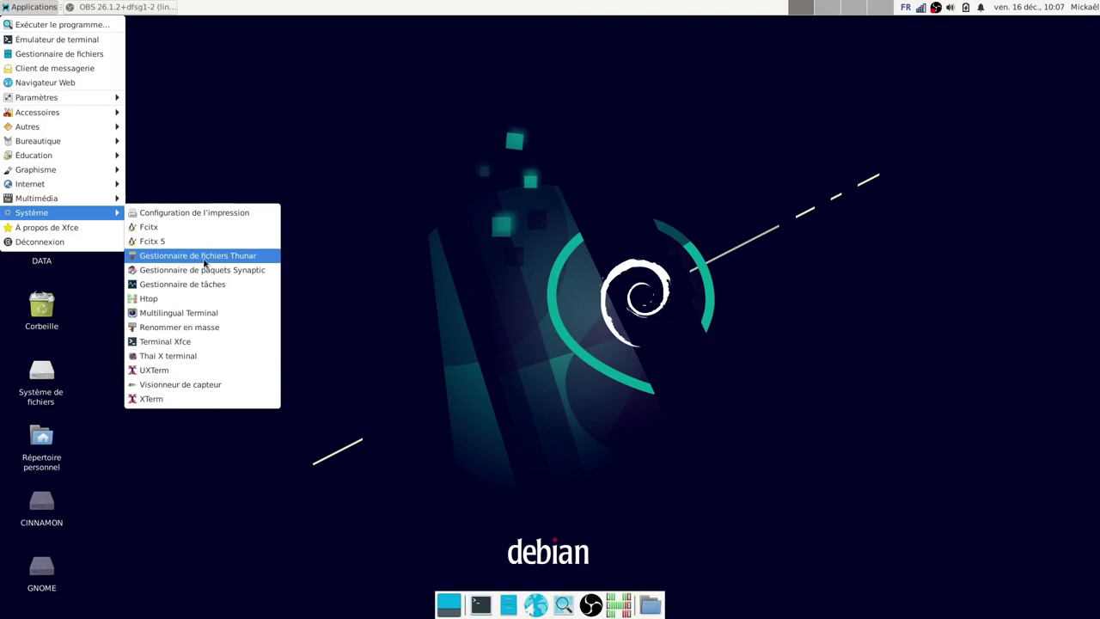
pyautogui.click(372, 218)
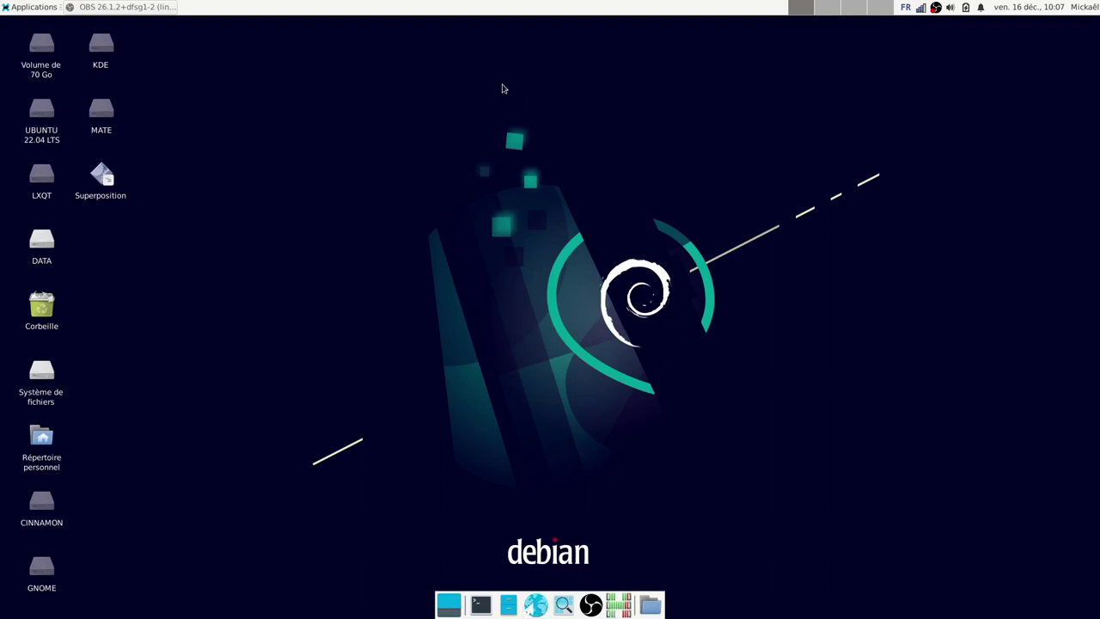
# Launch the Firefox browser and a terminal, and move the terminal window to the middle of the screen.
pyautogui.click(535, 607)
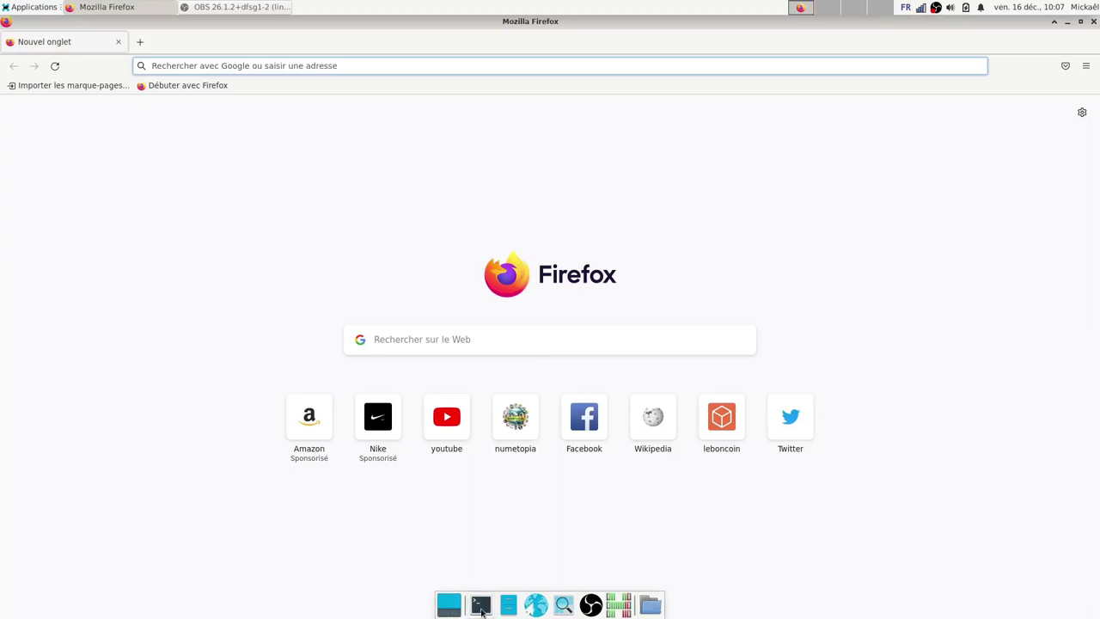
pyautogui.click(482, 607)
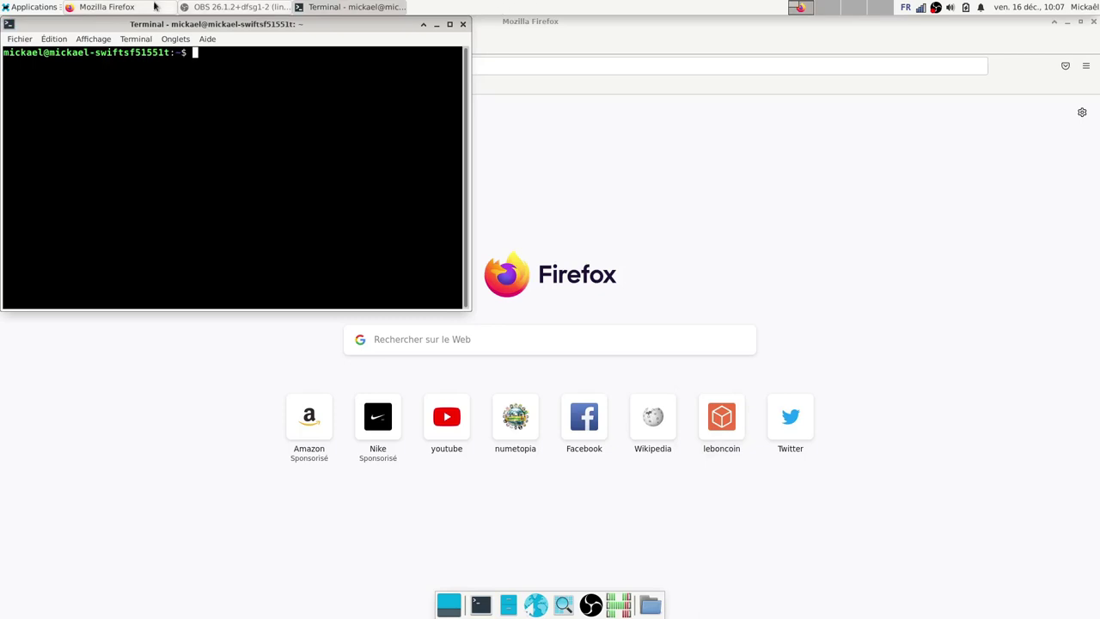
pyautogui.moveTo(361, 31); pyautogui.dragTo(663, 192)
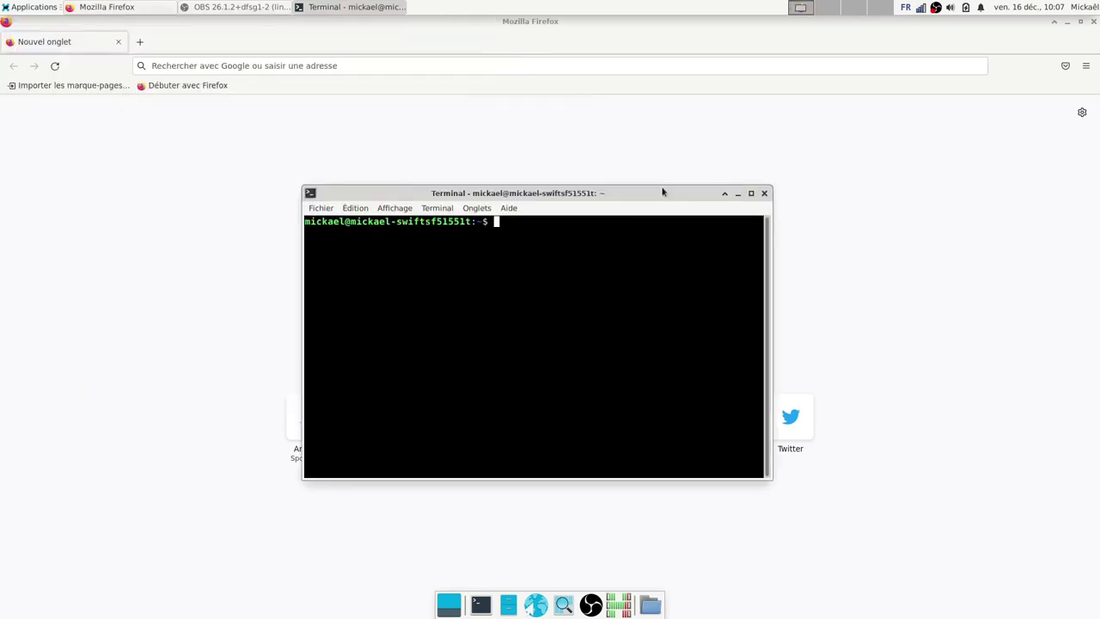
# Minimize the terminal window and restore it in front of Firefox.
pyautogui.click(353, 9)
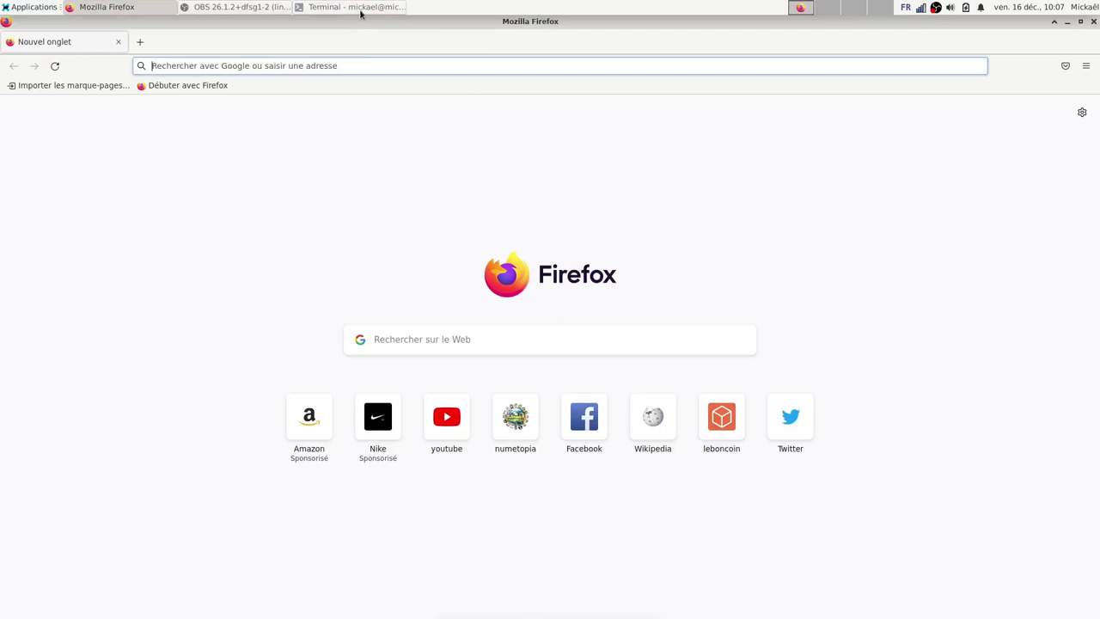
pyautogui.click(361, 11)
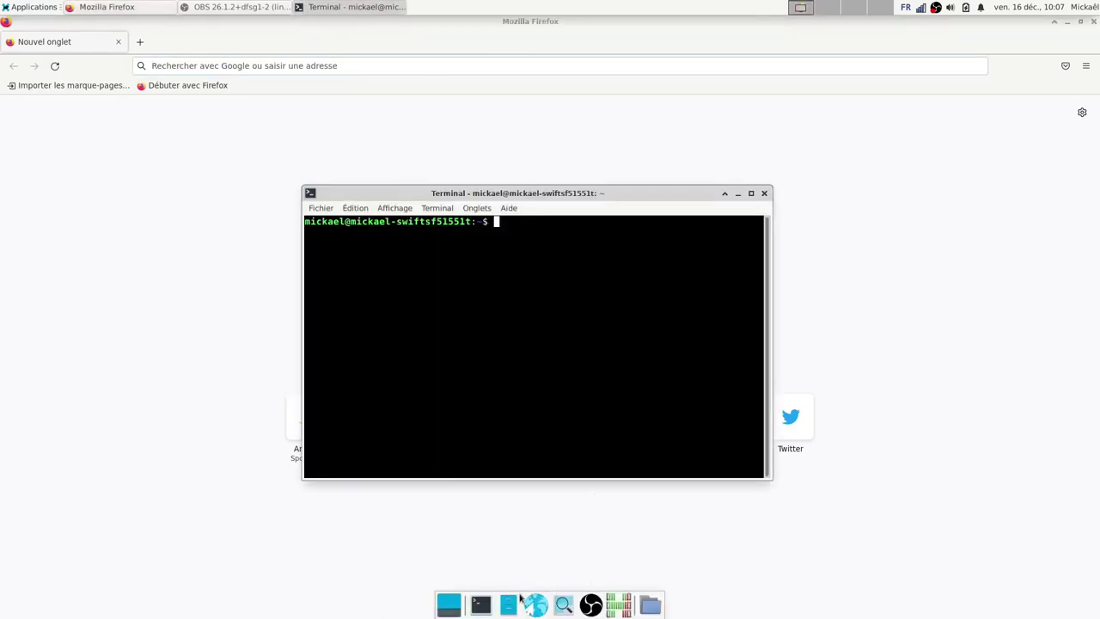
# Open a second terminal window, and close both terminal windows.
pyautogui.click(478, 605)
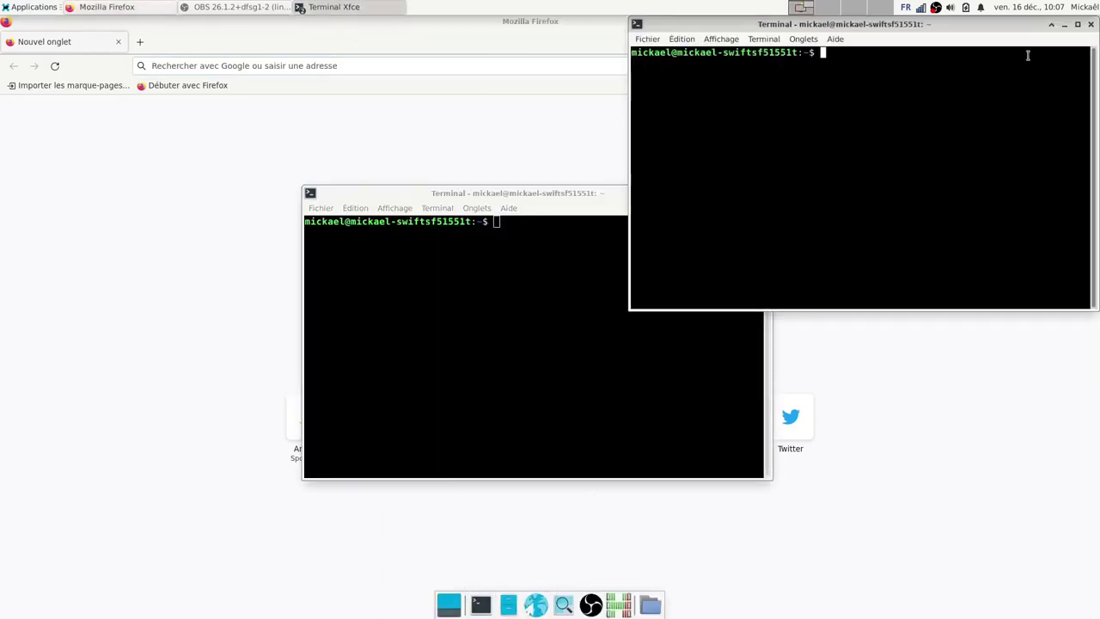
pyautogui.click(1091, 24)
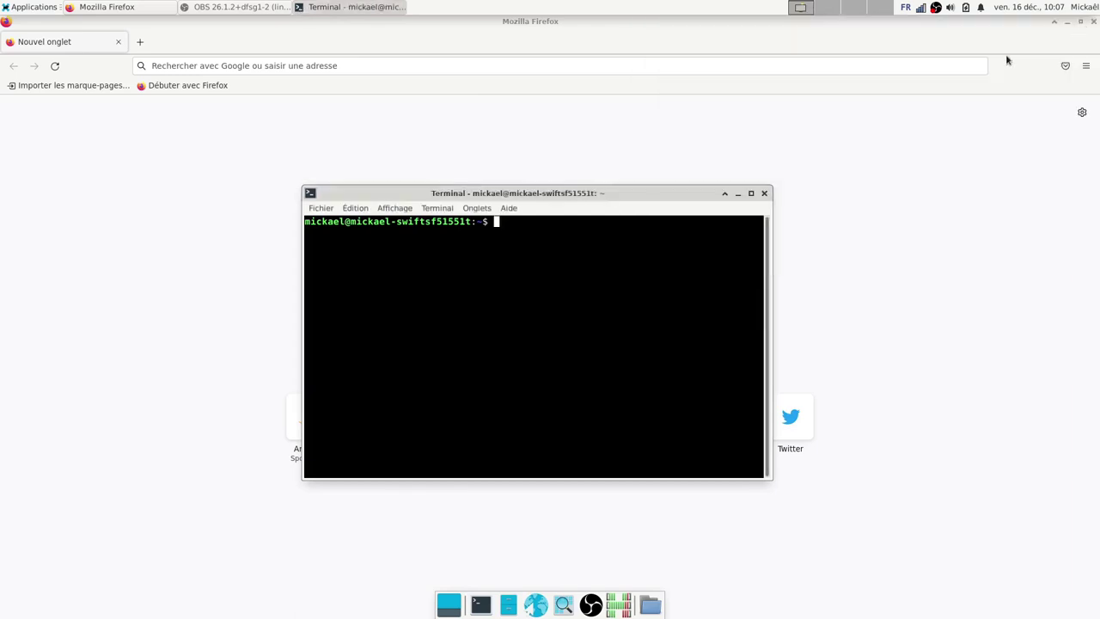
pyautogui.click(765, 193)
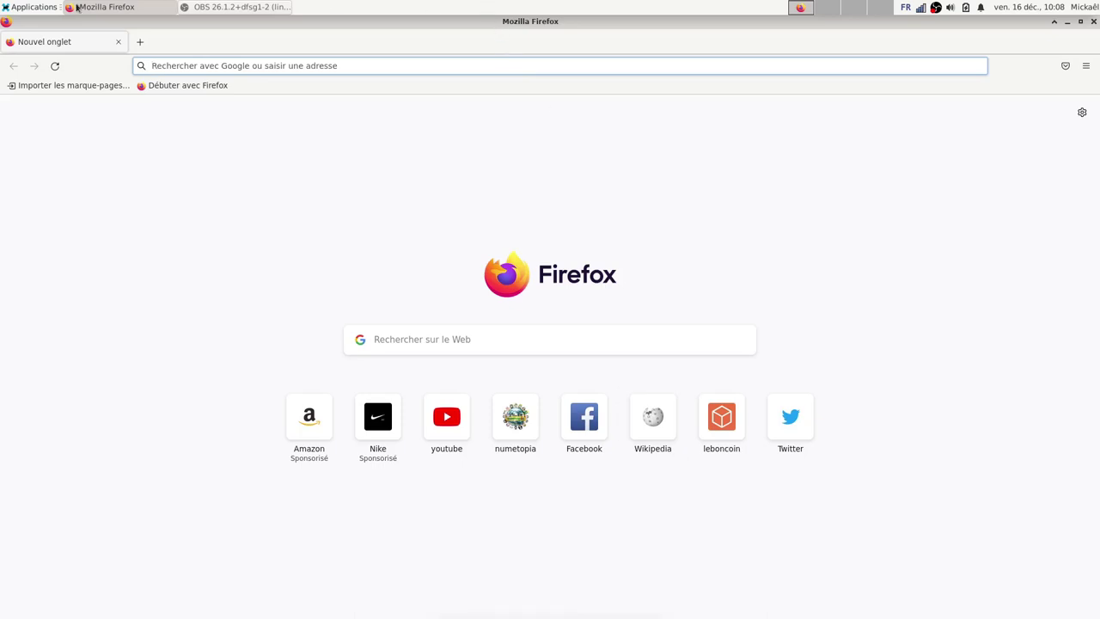
# Create a launcher for Lecteur multimédia VLC in the dock, just before the home folder shortcut.
pyautogui.click(7, 10)
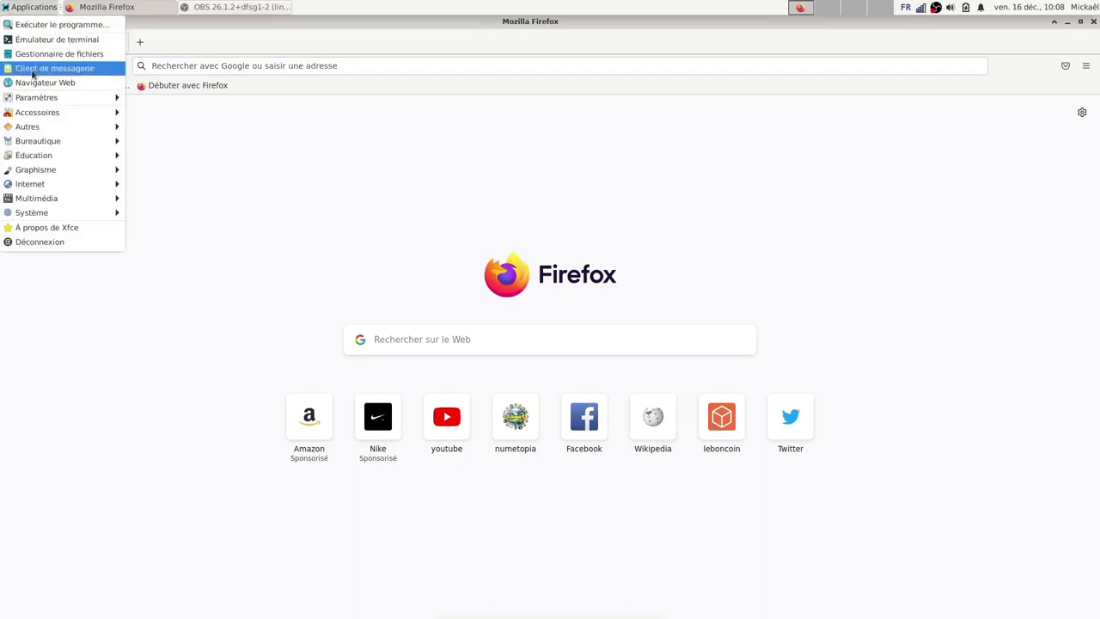
pyautogui.moveTo(48, 175)
pyautogui.moveTo(51, 201)
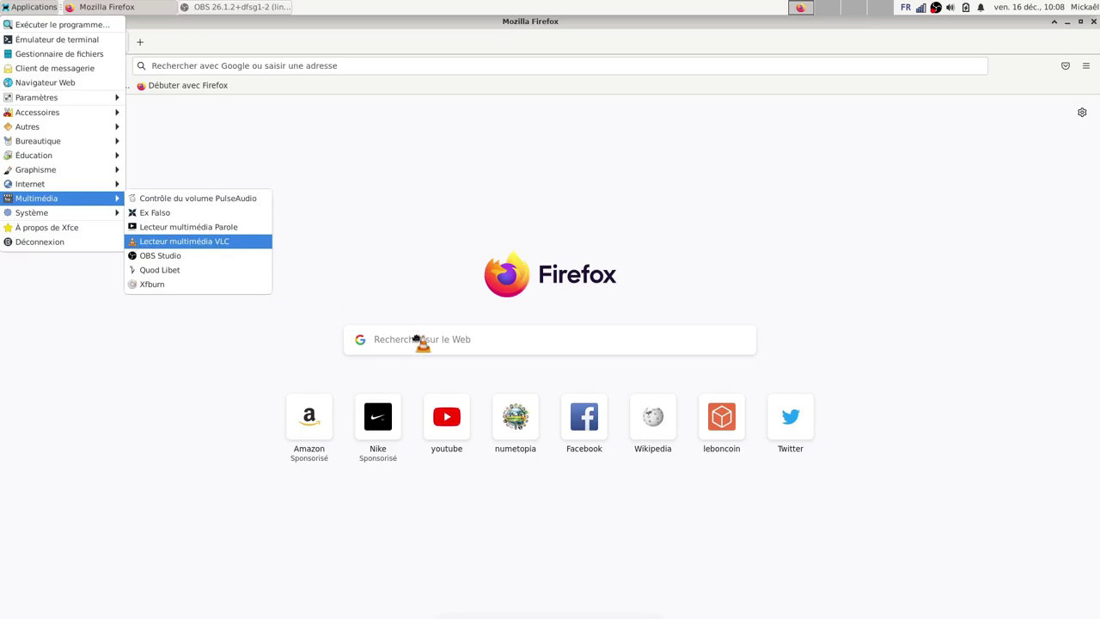
pyautogui.moveTo(602, 612)
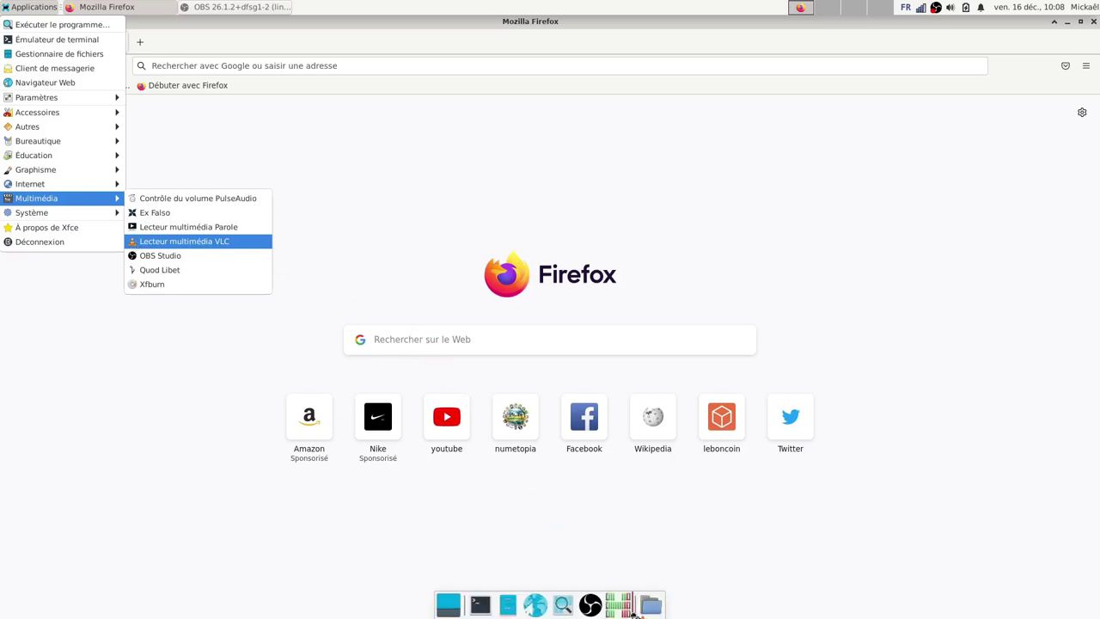
pyautogui.moveTo(618, 616); pyautogui.dragTo(621, 613)
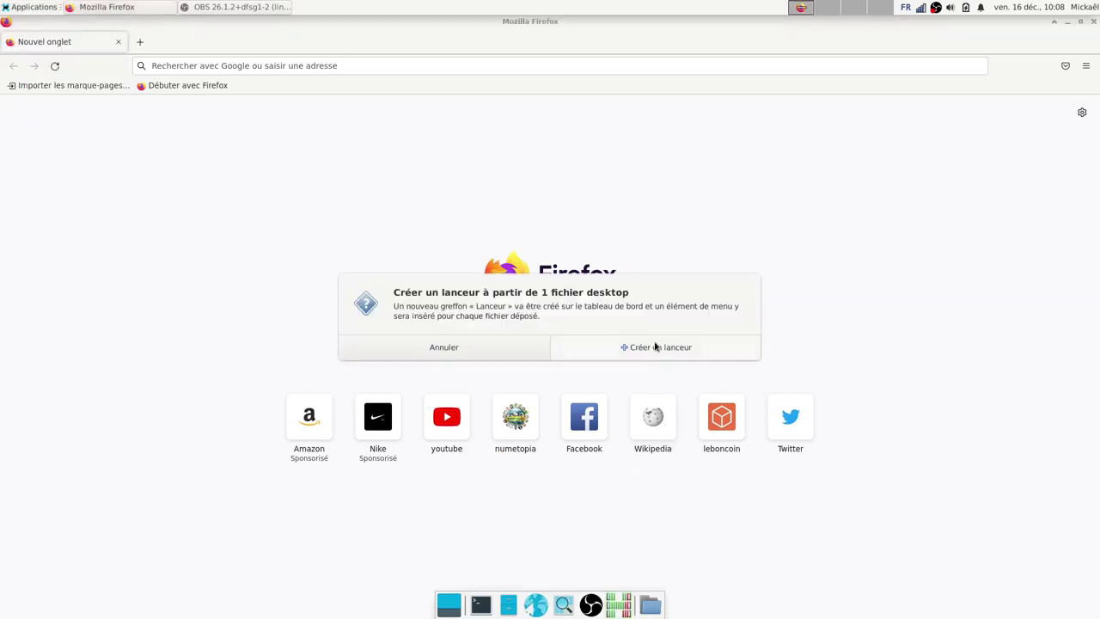
pyautogui.click(678, 354)
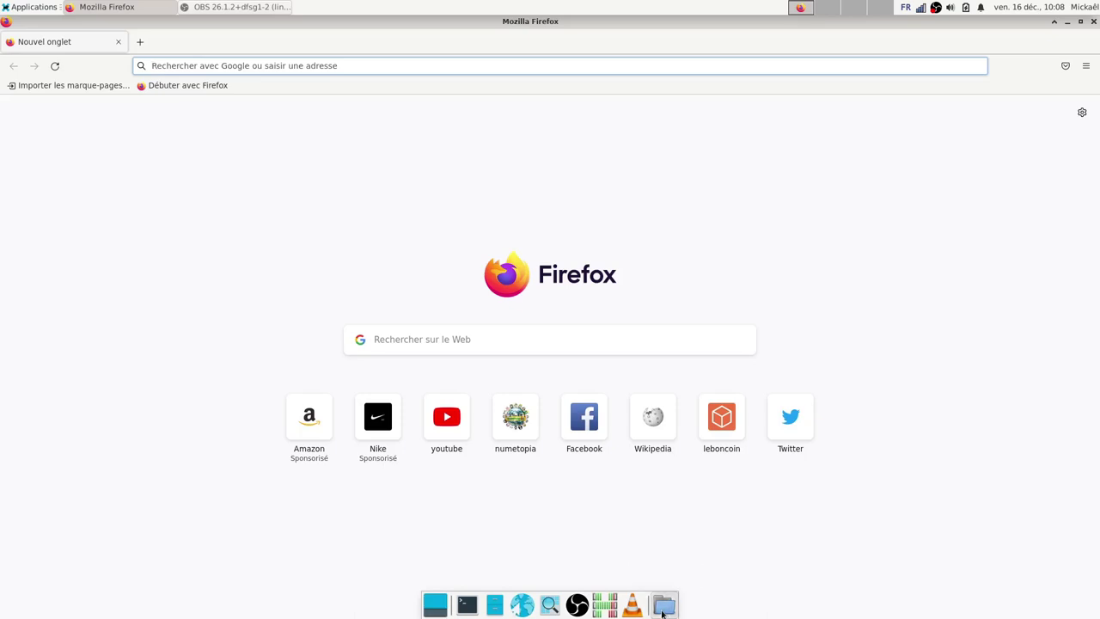
# View the contents of the dock's home folder menu, dismiss it, and quit Firefox.
pyautogui.click(663, 607)
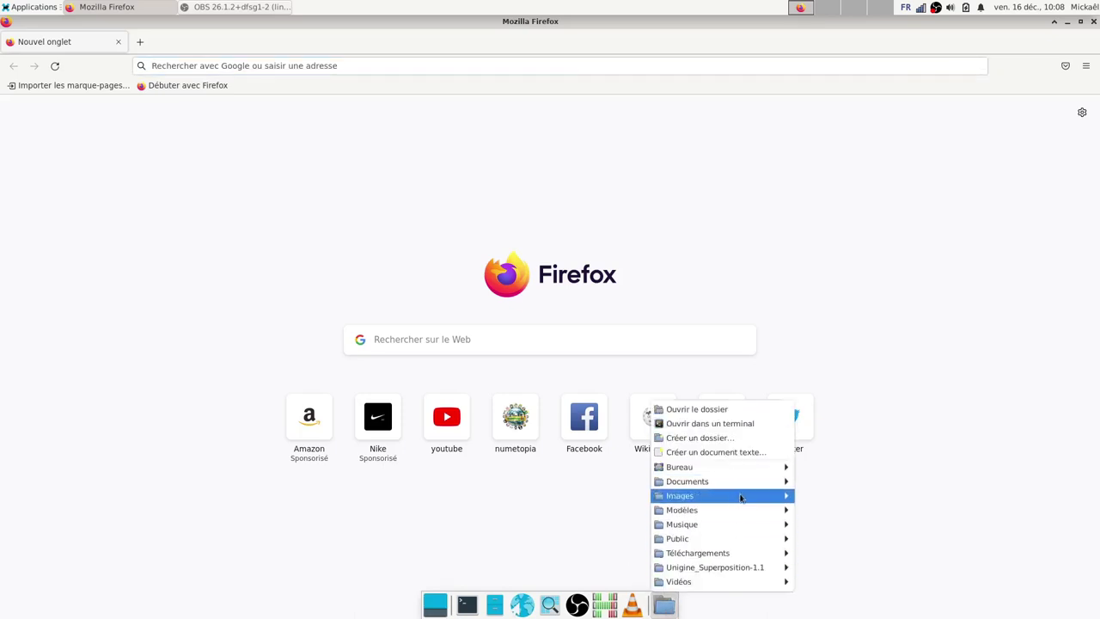
pyautogui.click(666, 607)
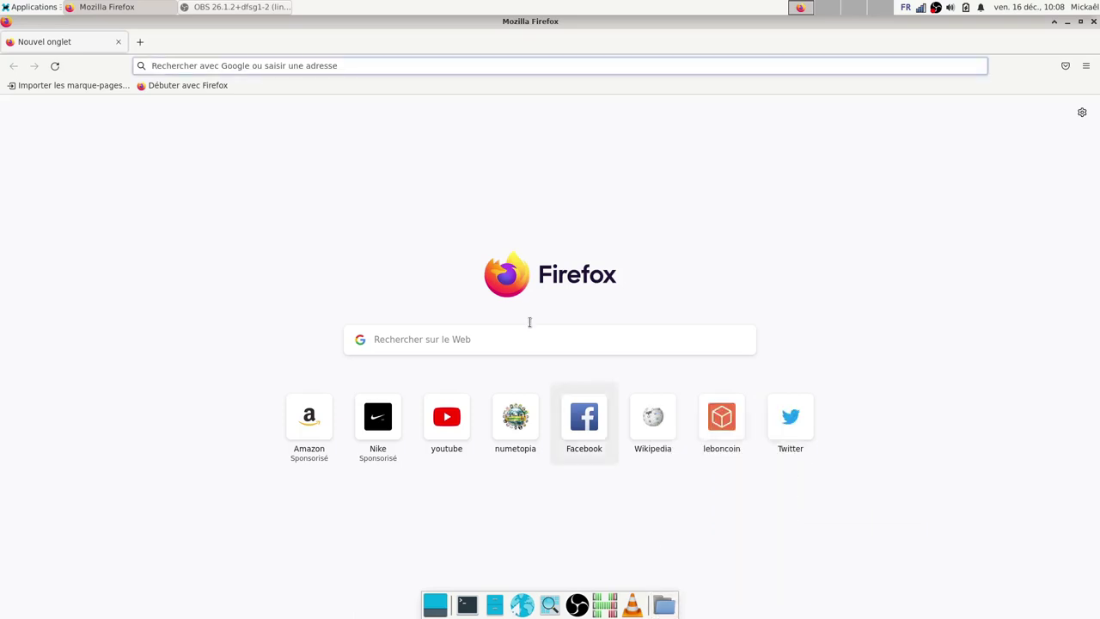
pyautogui.hotkey('ctrl', 'q')
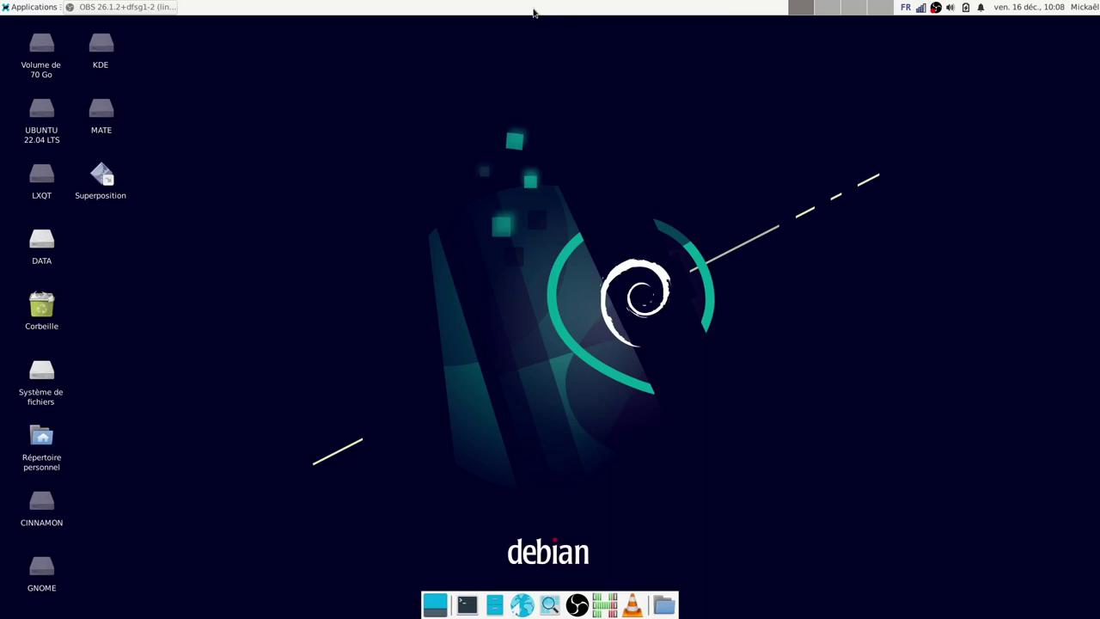
# Open the desktop panel preferences, check the list of available panels, and keep Tableau de bord 1 selected.
pyautogui.rightClick(533, 12)
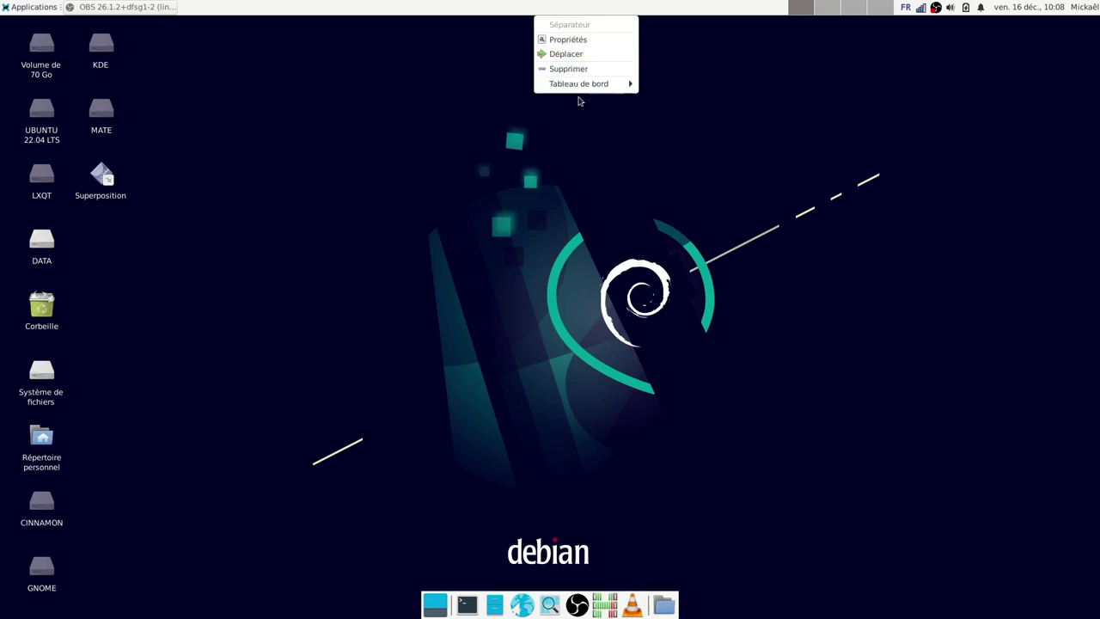
pyautogui.moveTo(592, 87)
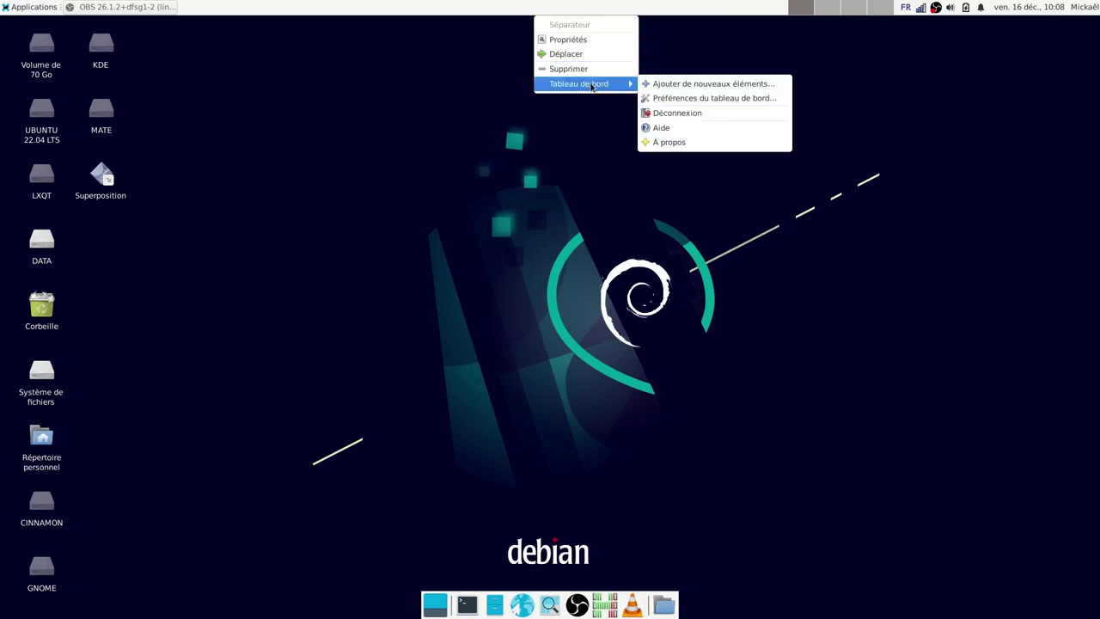
pyautogui.click(737, 104)
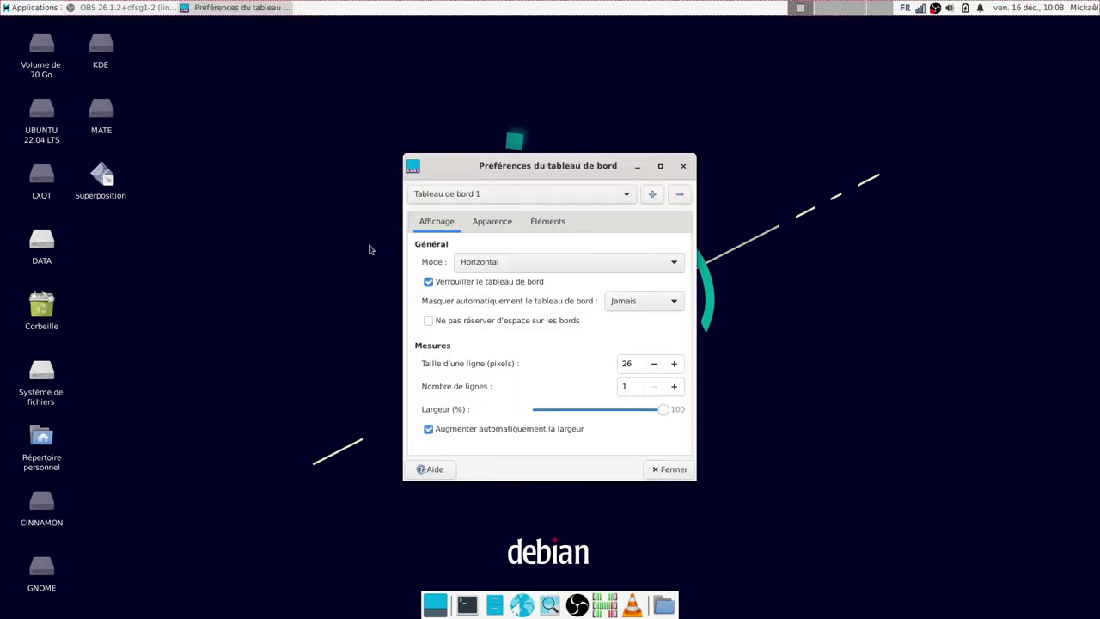
pyautogui.click(538, 198)
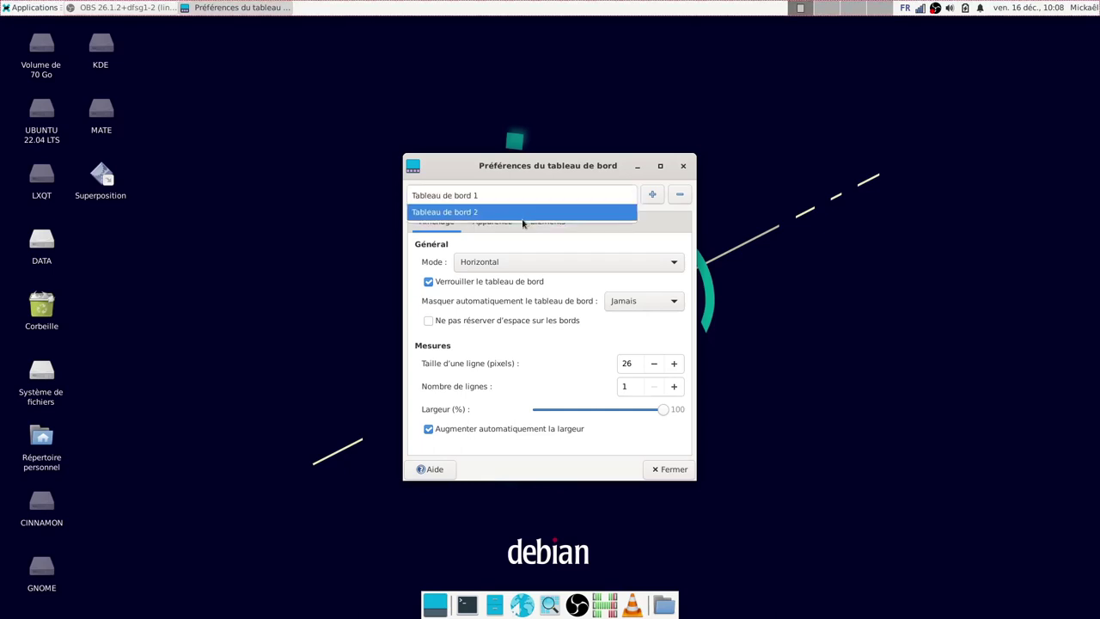
pyautogui.click(524, 197)
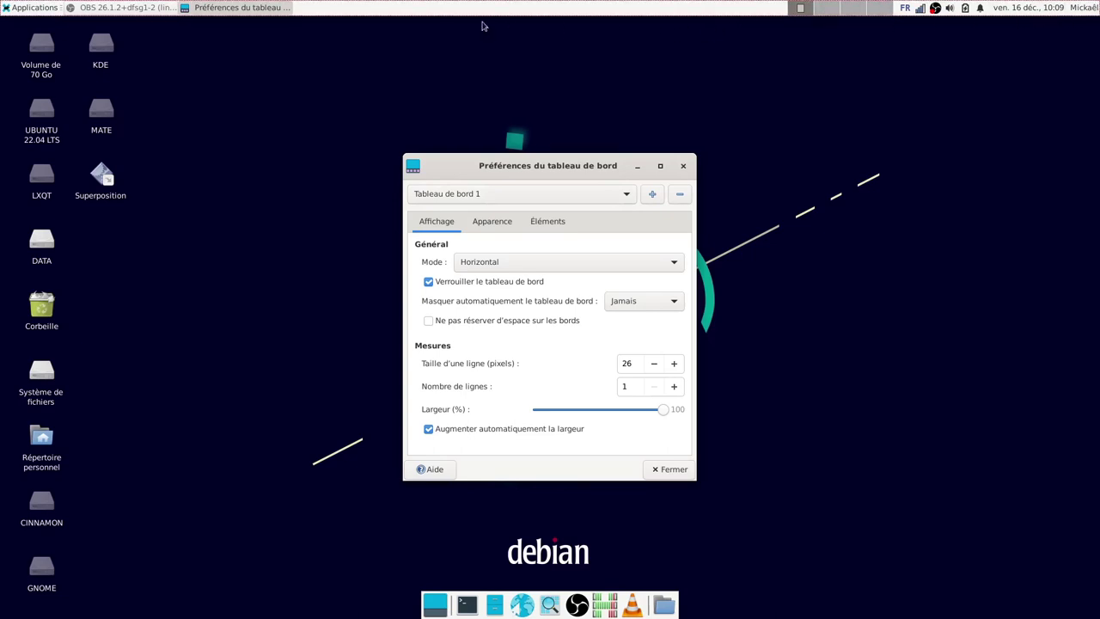
# Try the Barre du bureau mode on Tableau de bord 1, and set the mode back to Horizontal.
pyautogui.click(505, 265)
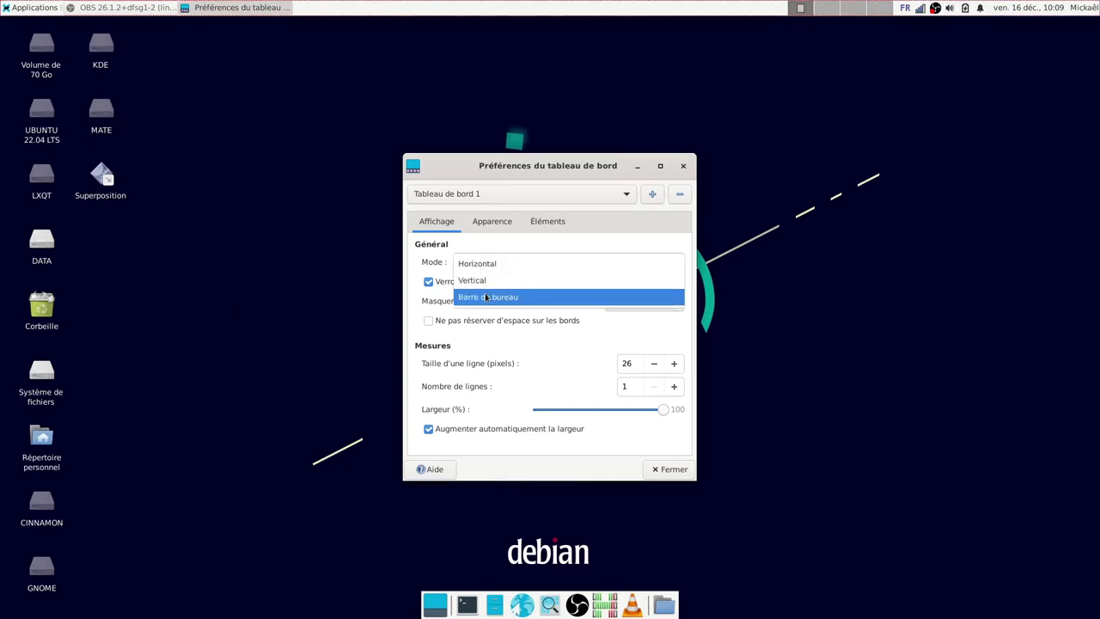
pyautogui.click(493, 298)
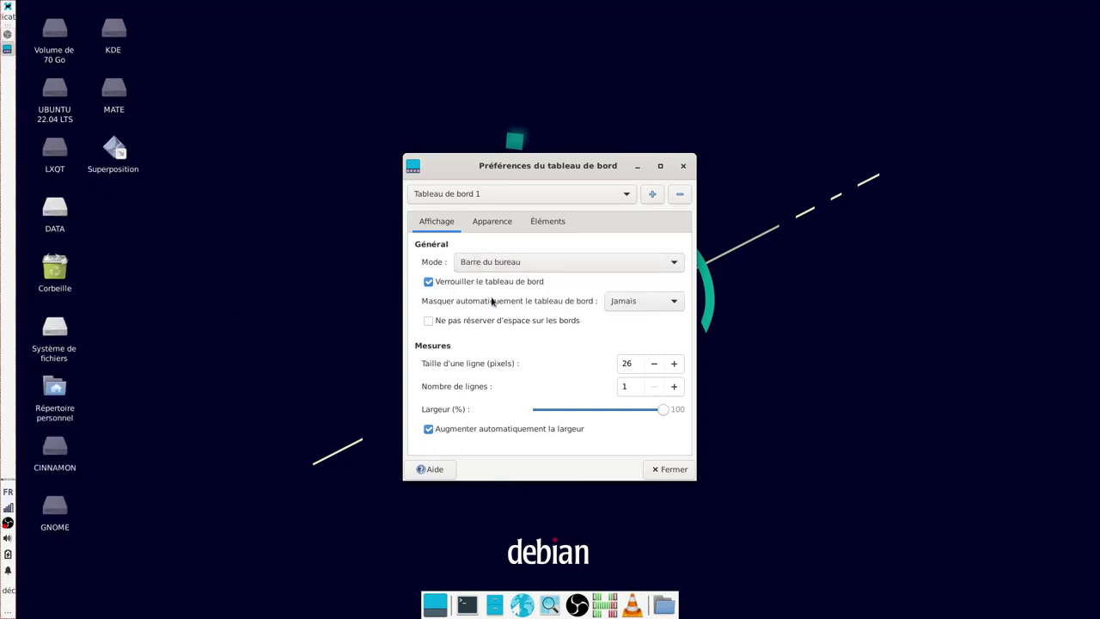
pyautogui.click(540, 263)
pyautogui.press('Escape')
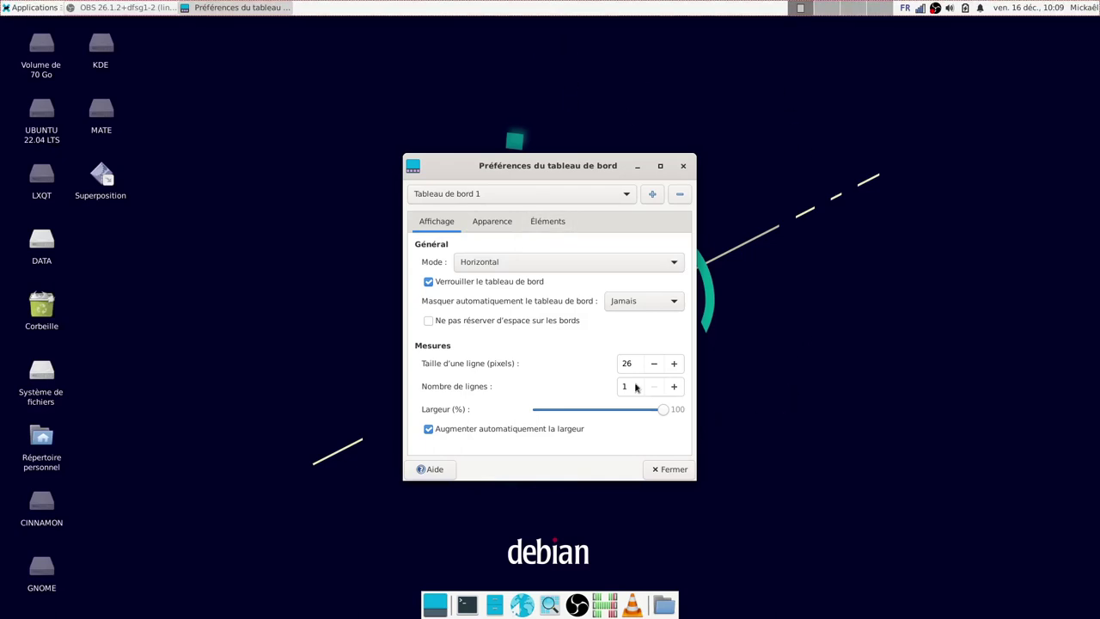
# Try the dark mode (Mode sombre) in the panel's appearance settings, and turn it off again.
pyautogui.click(490, 223)
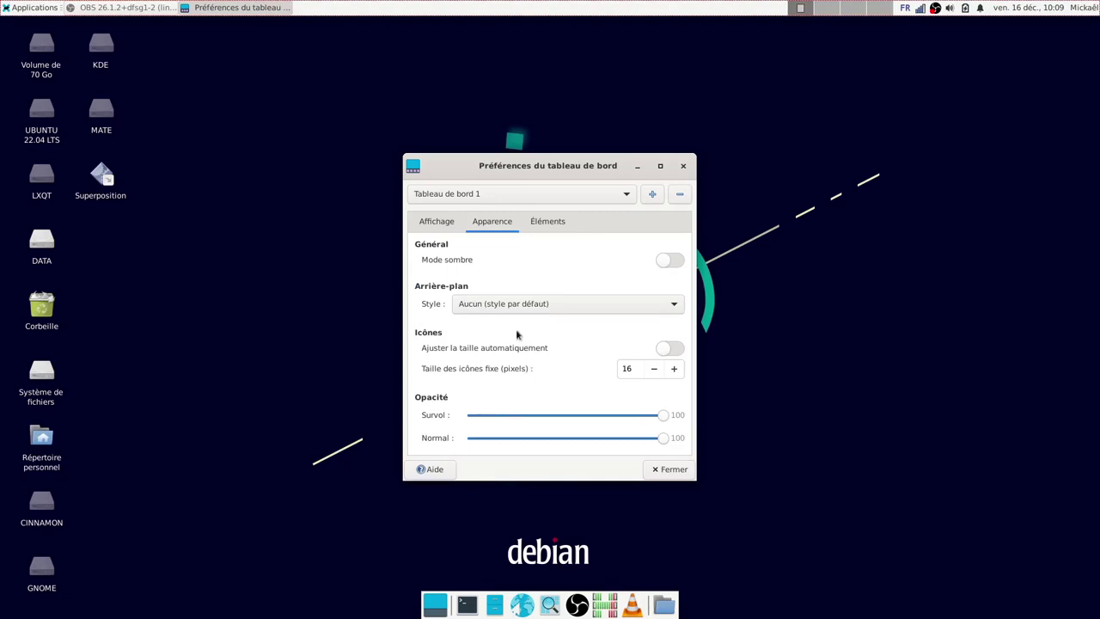
pyautogui.click(668, 261)
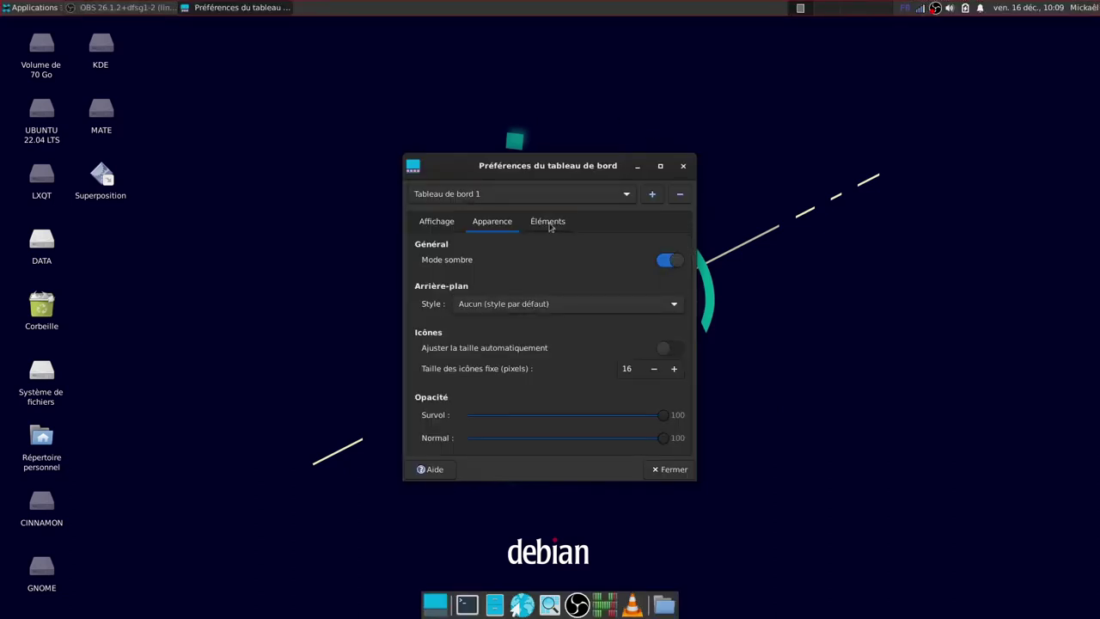
pyautogui.click(664, 262)
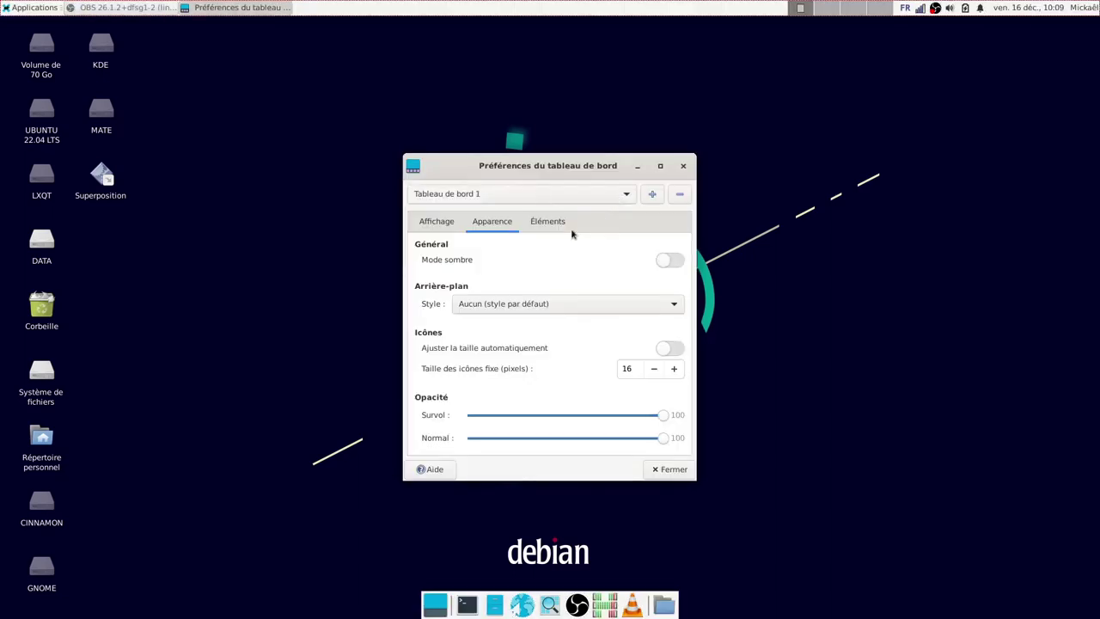
# Show the elements of Tableau de bord 1 and select the Greffon du gestionnaire d'alimentation.
pyautogui.click(545, 225)
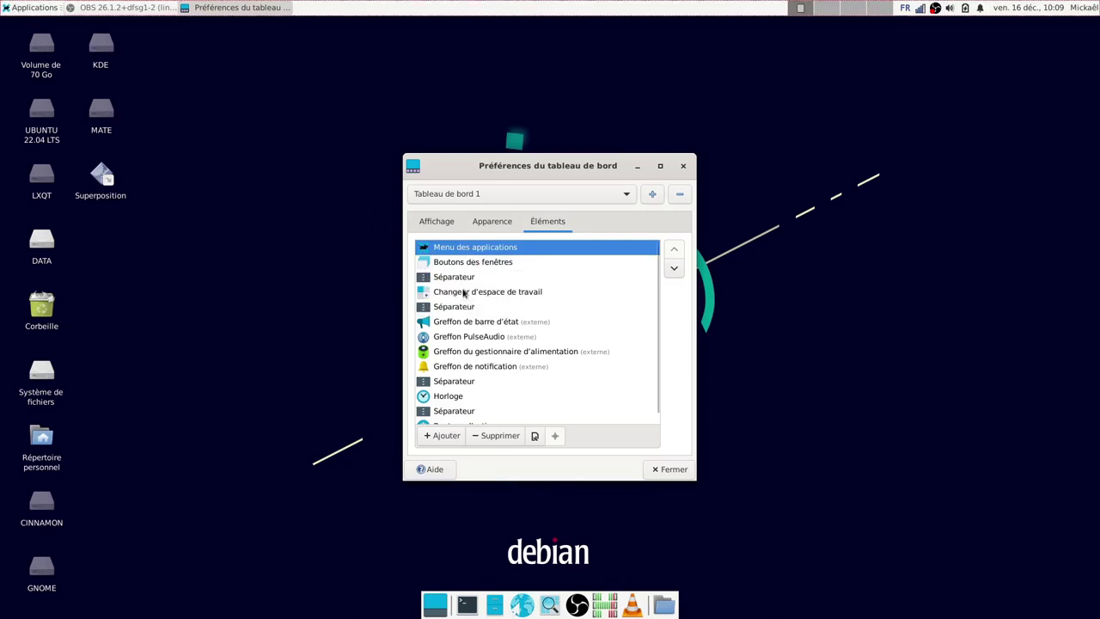
pyautogui.click(456, 354)
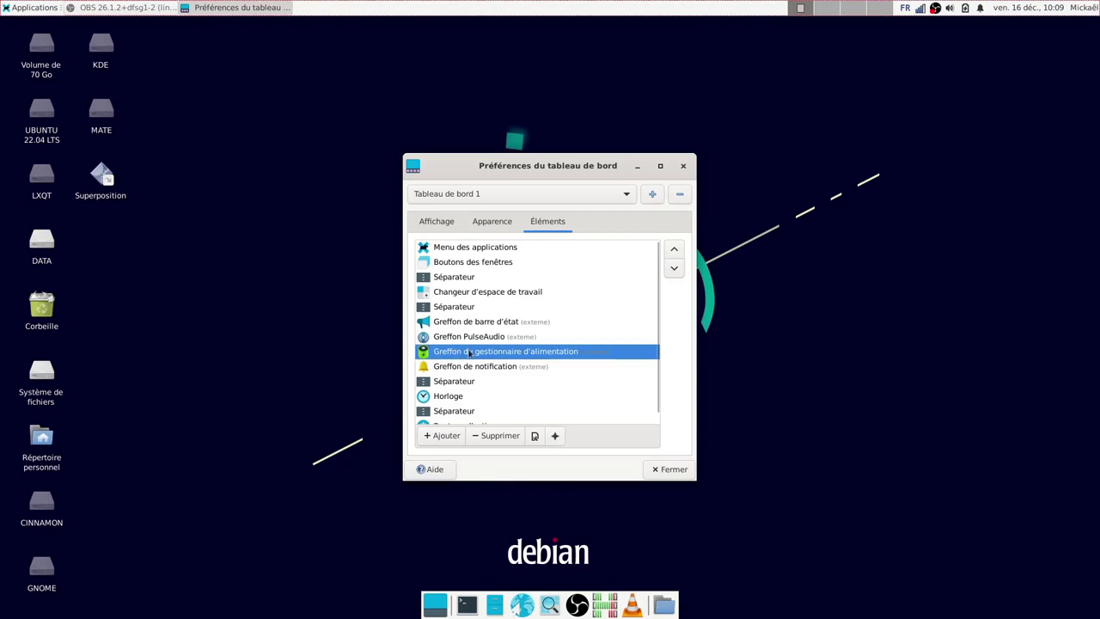
# Open the Gestionnaire d'alimentation settings from the panel's battery indicator, and move the window slightly upward.
pyautogui.click(966, 9)
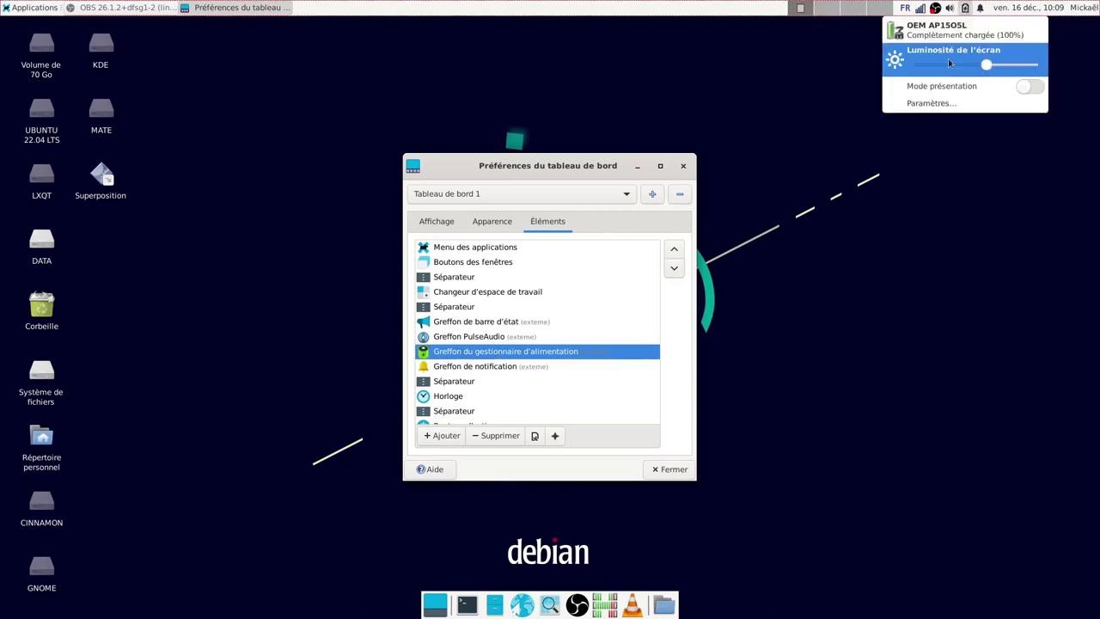
pyautogui.click(943, 103)
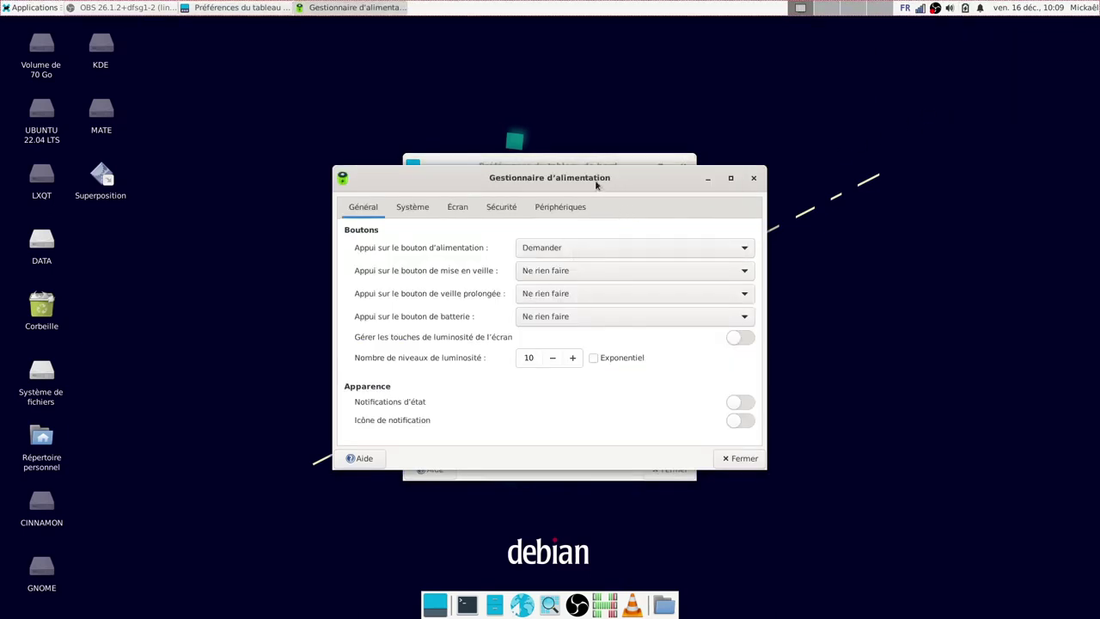
pyautogui.moveTo(601, 185); pyautogui.dragTo(597, 140)
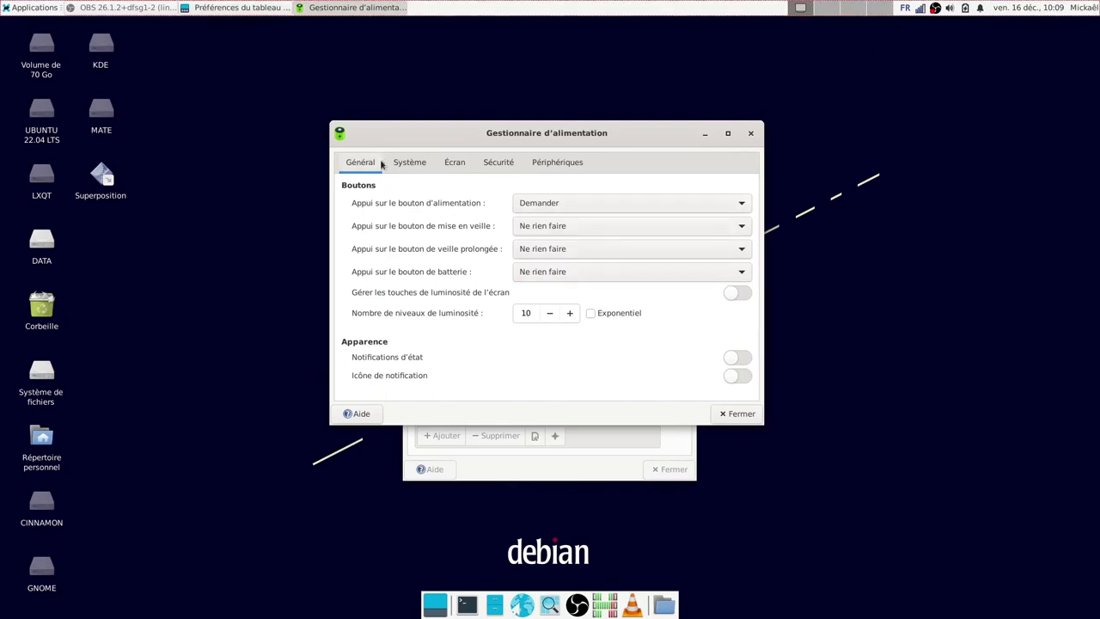
# Examine the power manager's system, screen, security and device settings.
pyautogui.click(406, 164)
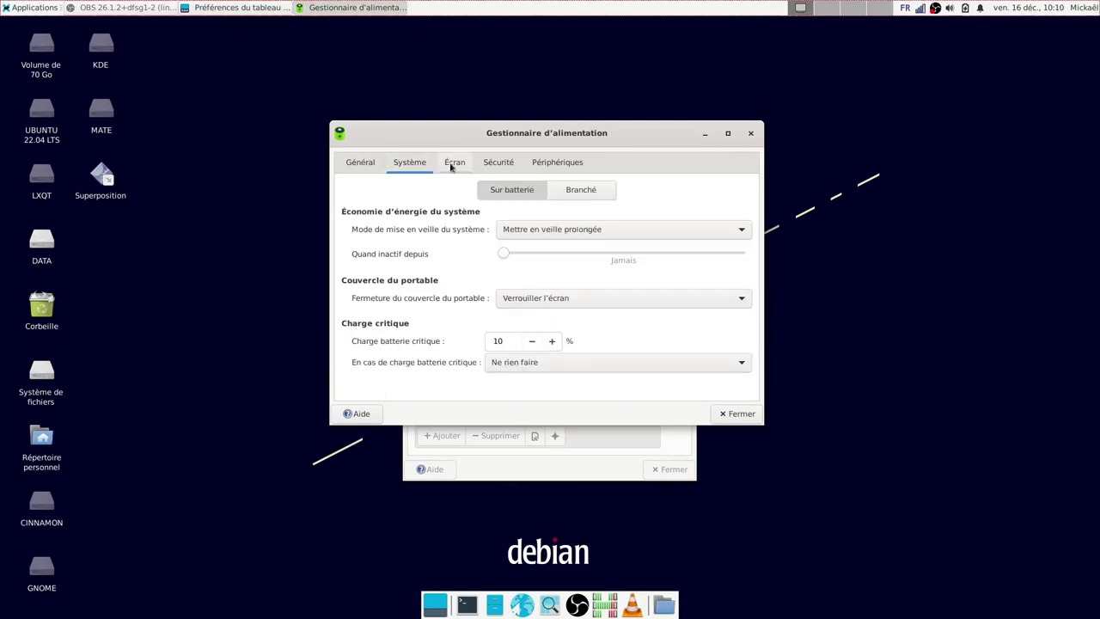
pyautogui.click(453, 165)
pyautogui.click(499, 163)
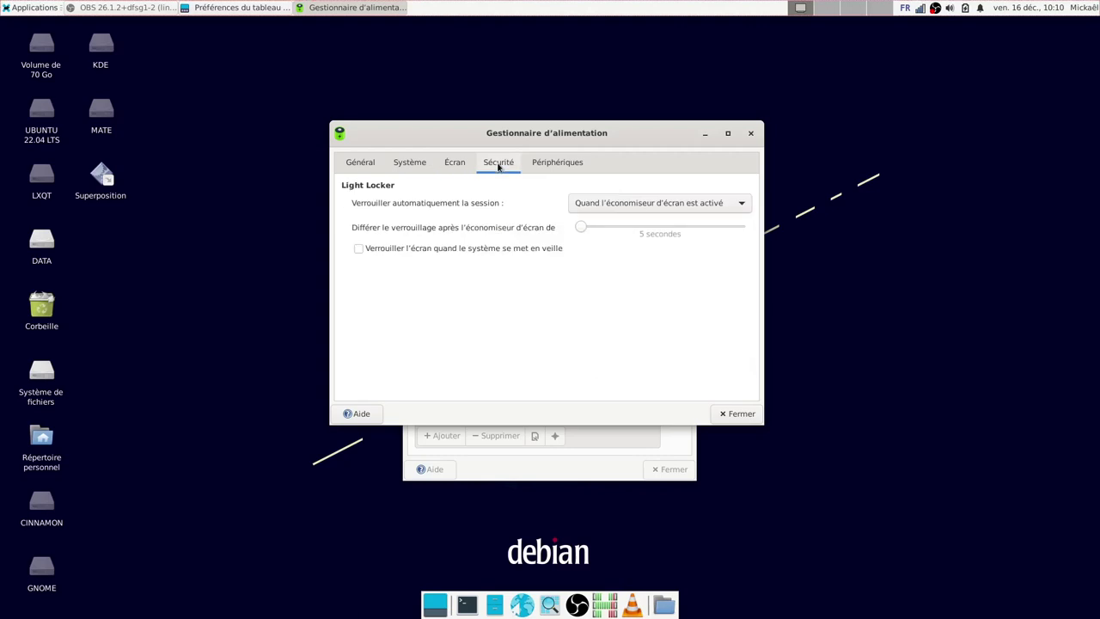
pyautogui.click(554, 168)
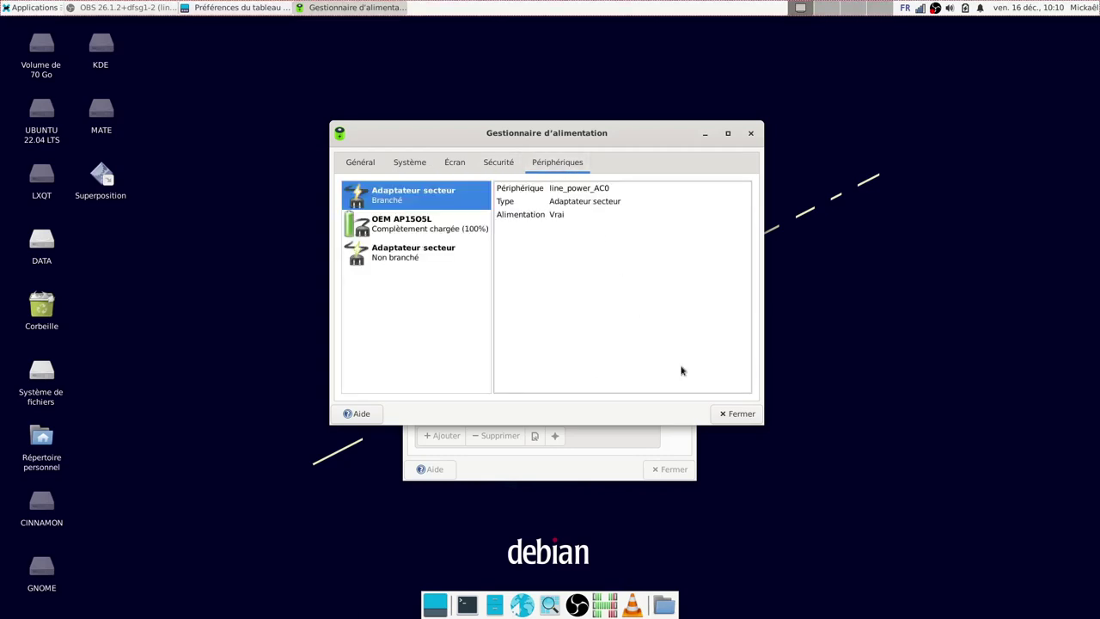
# Close the power manager settings and show the Affichage settings of Tableau de bord 2.
pyautogui.click(731, 415)
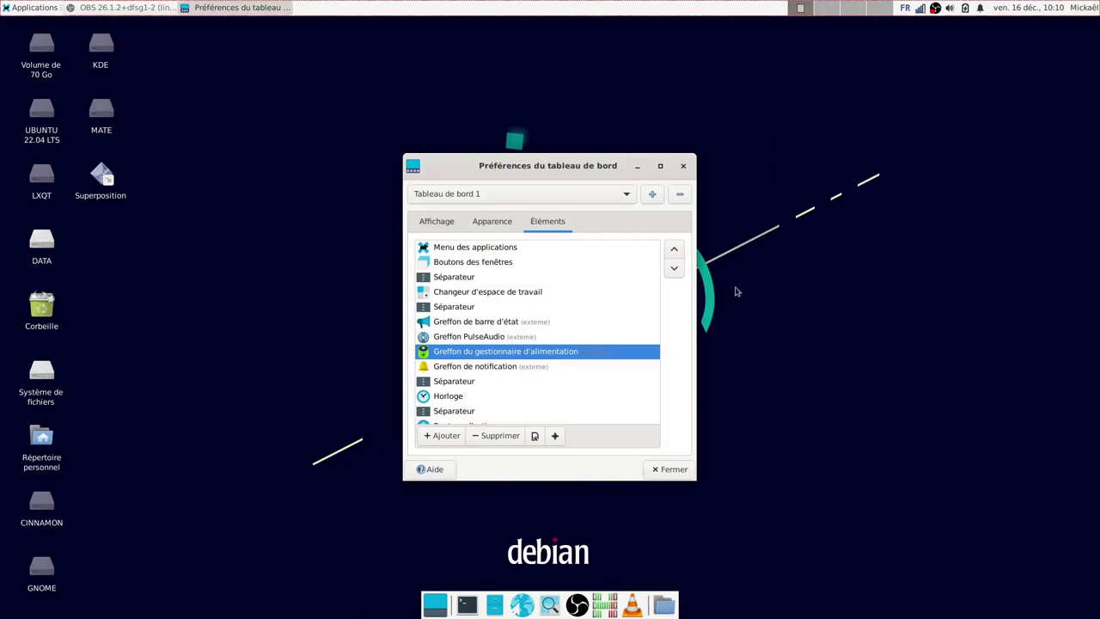
pyautogui.click(437, 221)
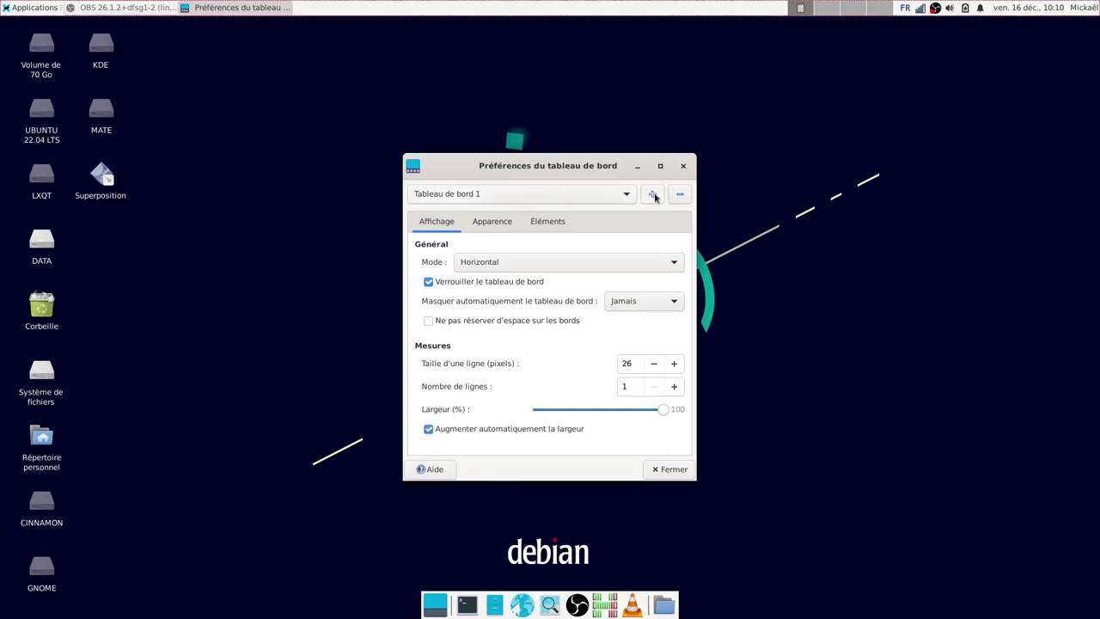
pyautogui.click(627, 194)
pyautogui.click(468, 212)
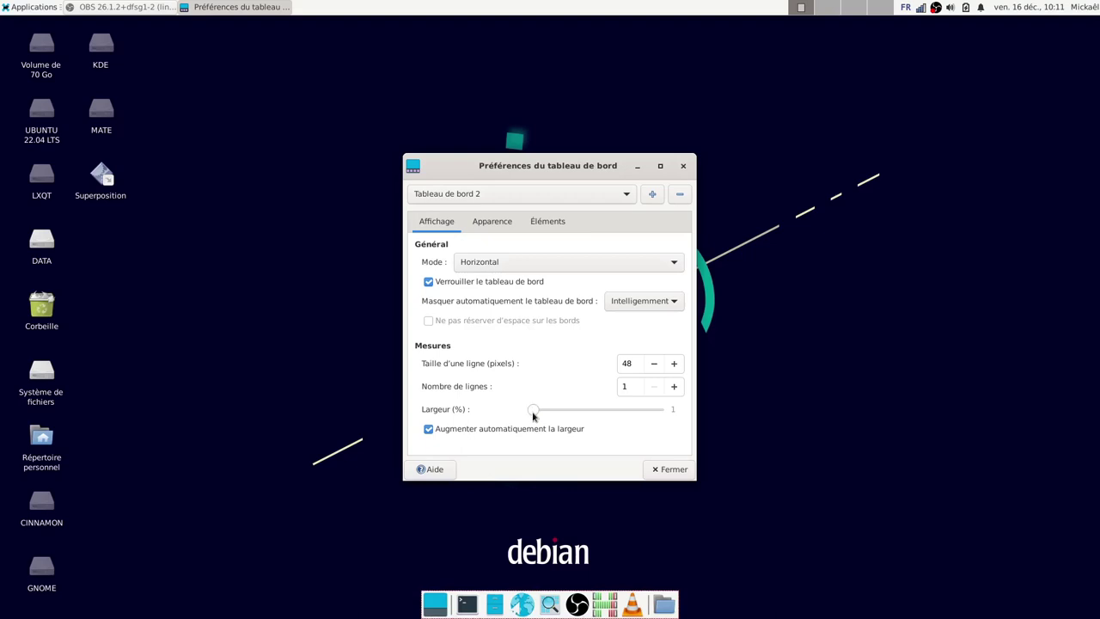
pyautogui.moveTo(534, 411)
pyautogui.mouseDown()
pyautogui.moveTo(632, 422)
pyautogui.moveTo(531, 414)
pyautogui.mouseUp()
# Launch VLC from the dock and close its window again.
pyautogui.click(632, 607)
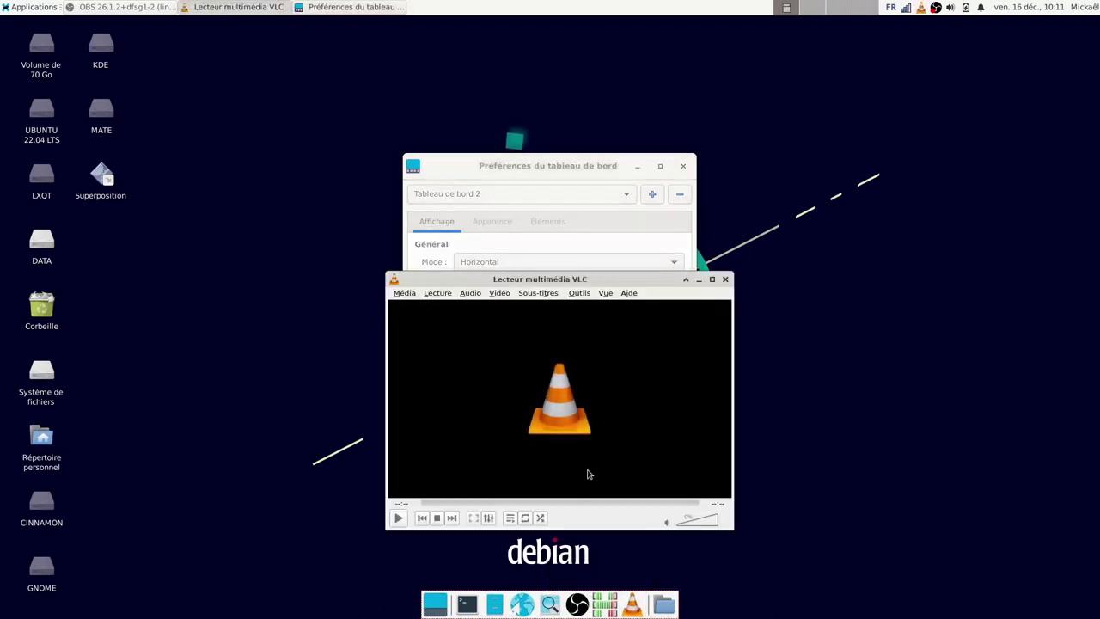
pyautogui.click(724, 281)
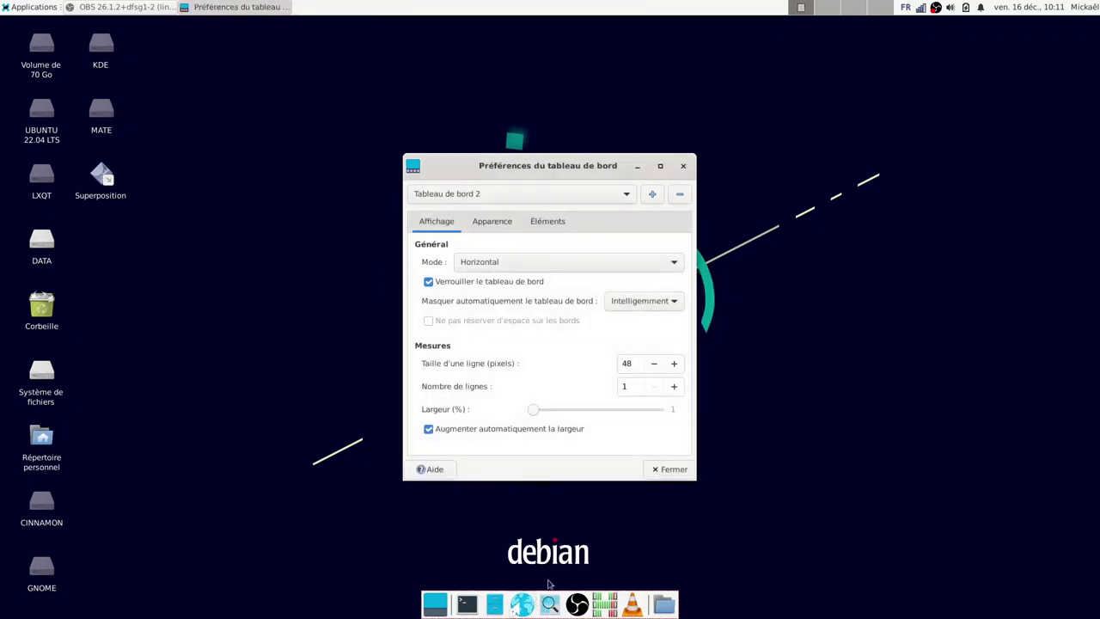
# Add the Moniteur de fréquence du processeur element to Tableau de bord 2 and close the panel preferences.
pyautogui.click(493, 224)
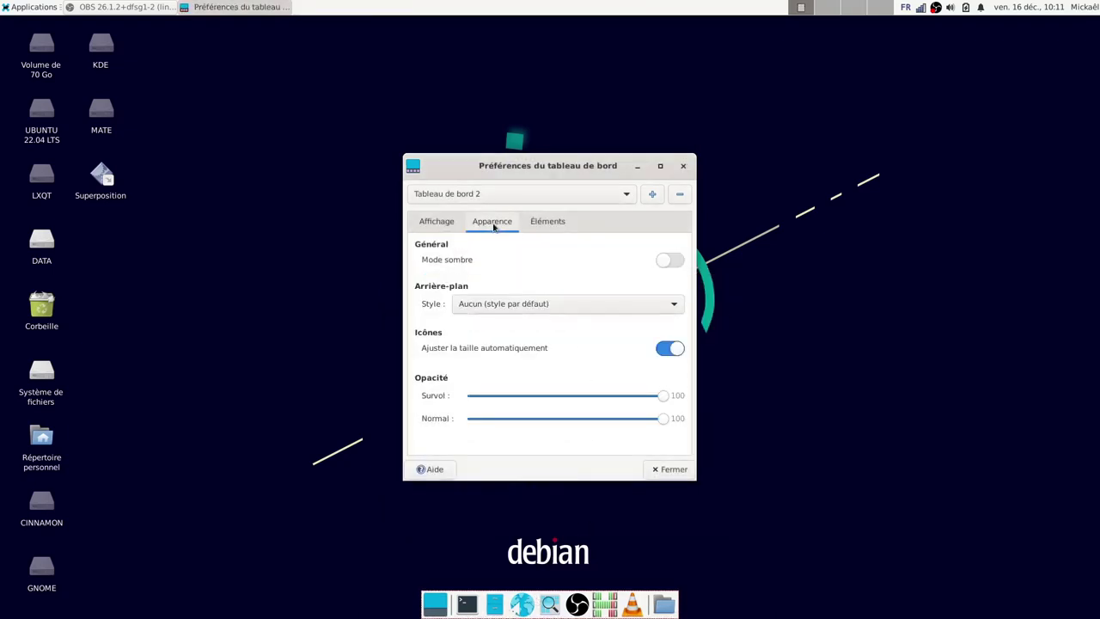
pyautogui.click(542, 222)
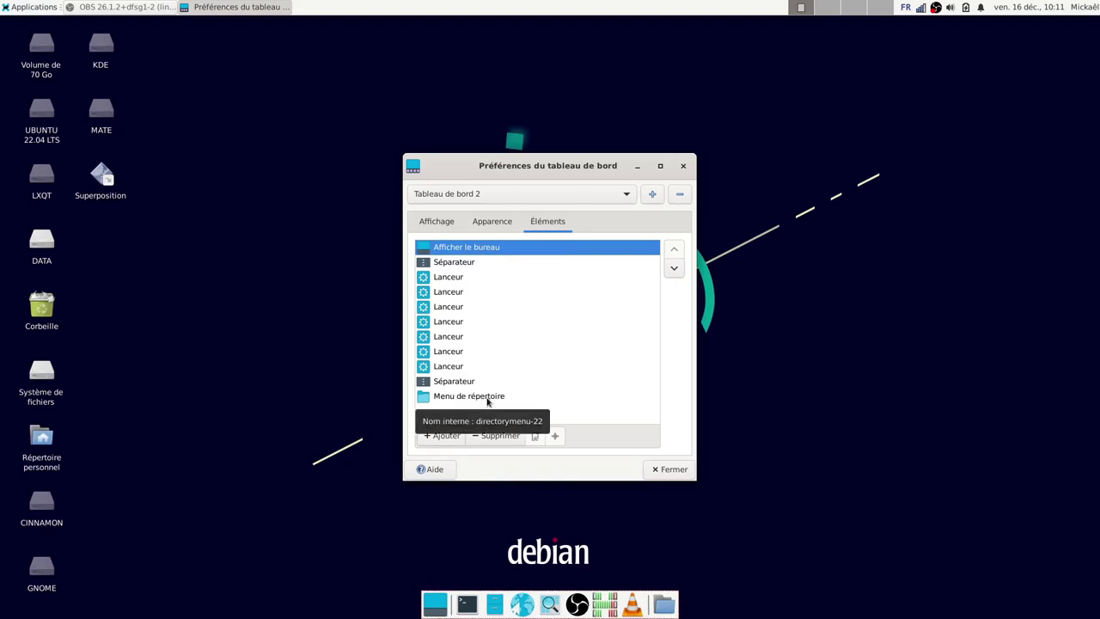
pyautogui.click(440, 436)
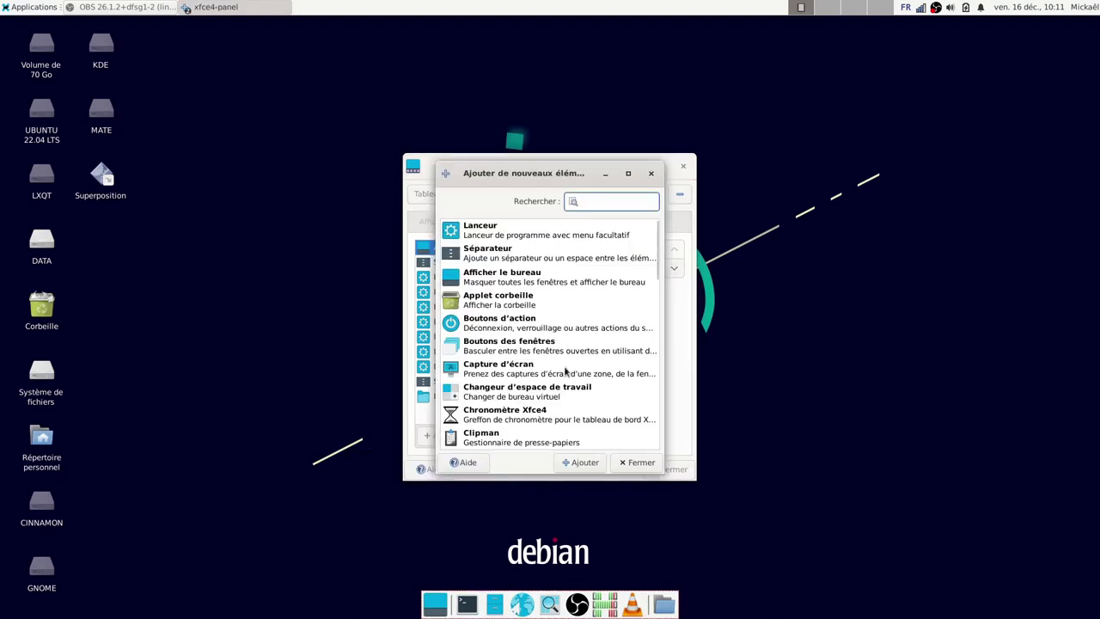
pyautogui.moveTo(655, 269); pyautogui.dragTo(662, 412)
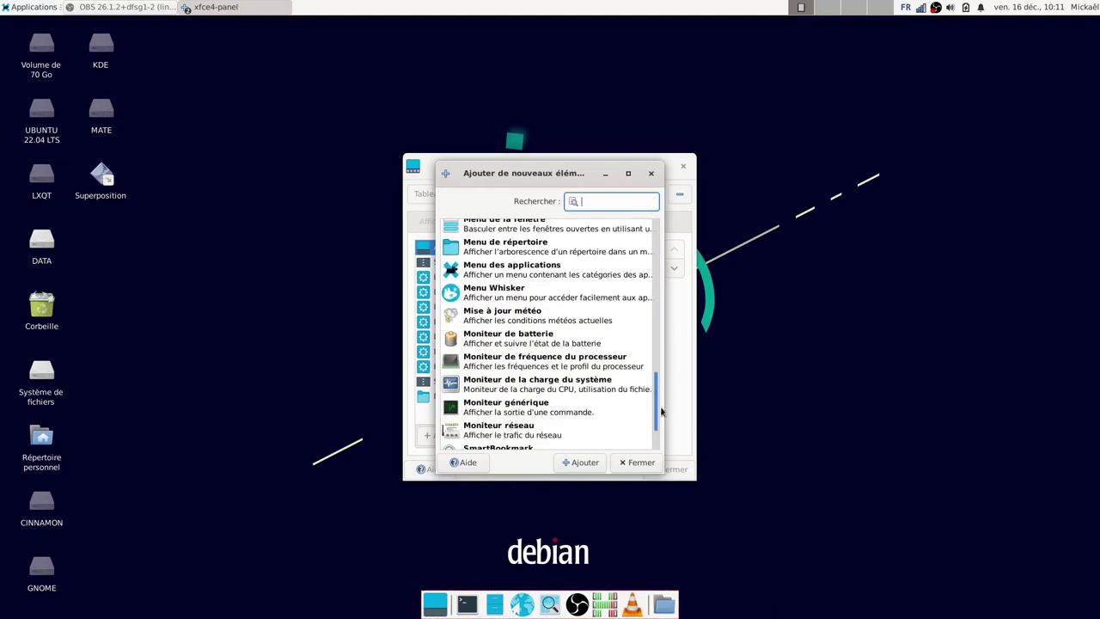
pyautogui.click(498, 367)
pyautogui.click(575, 462)
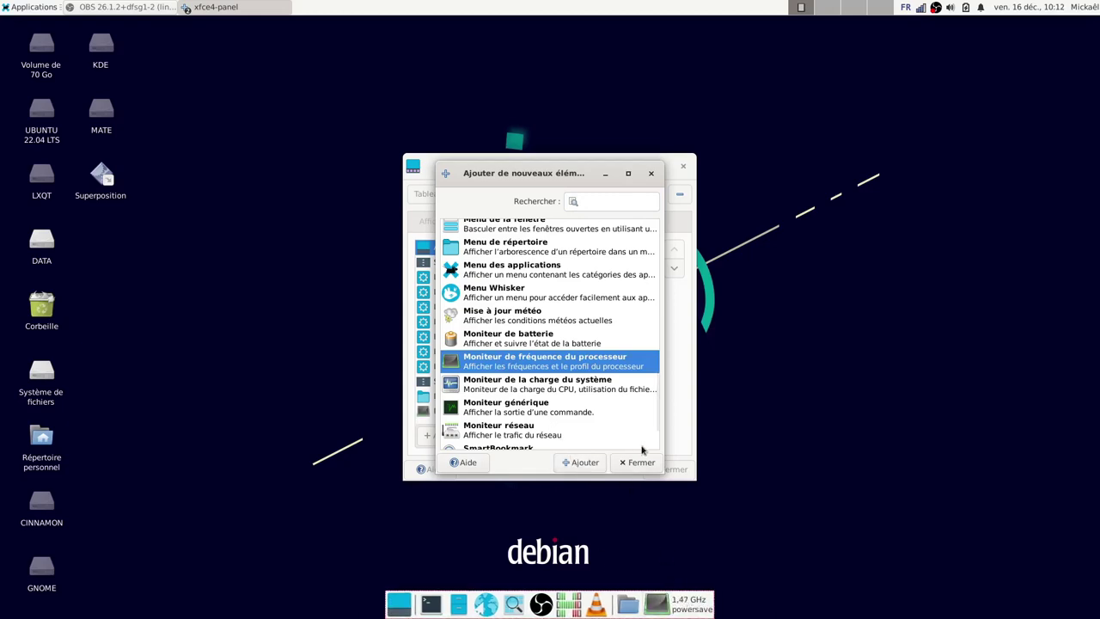
pyautogui.scroll(-3, 518, 407)
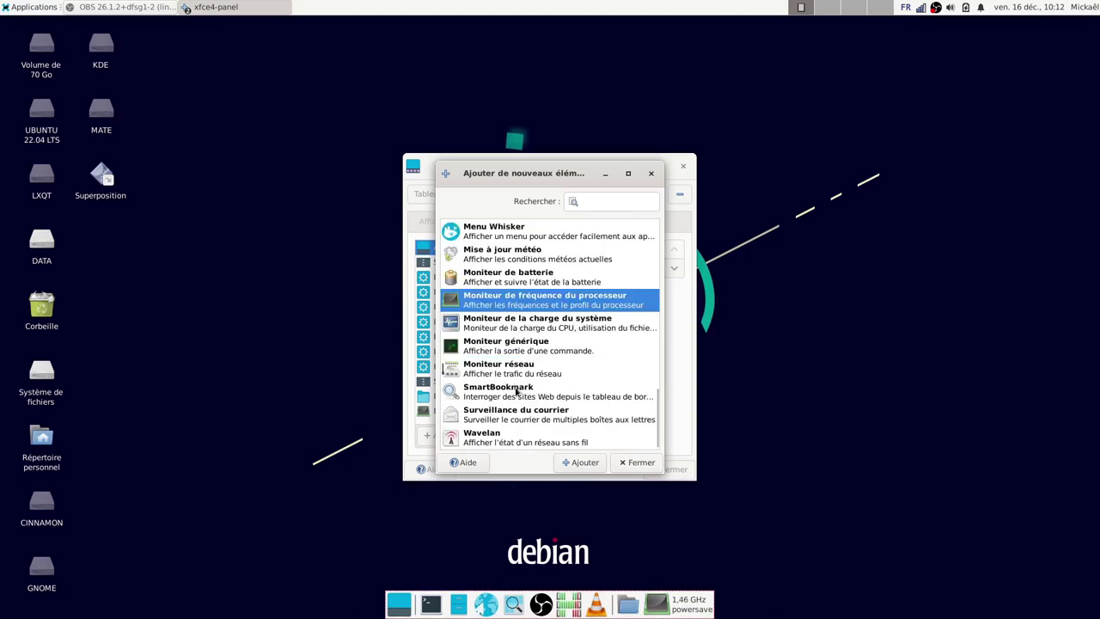
pyautogui.click(639, 467)
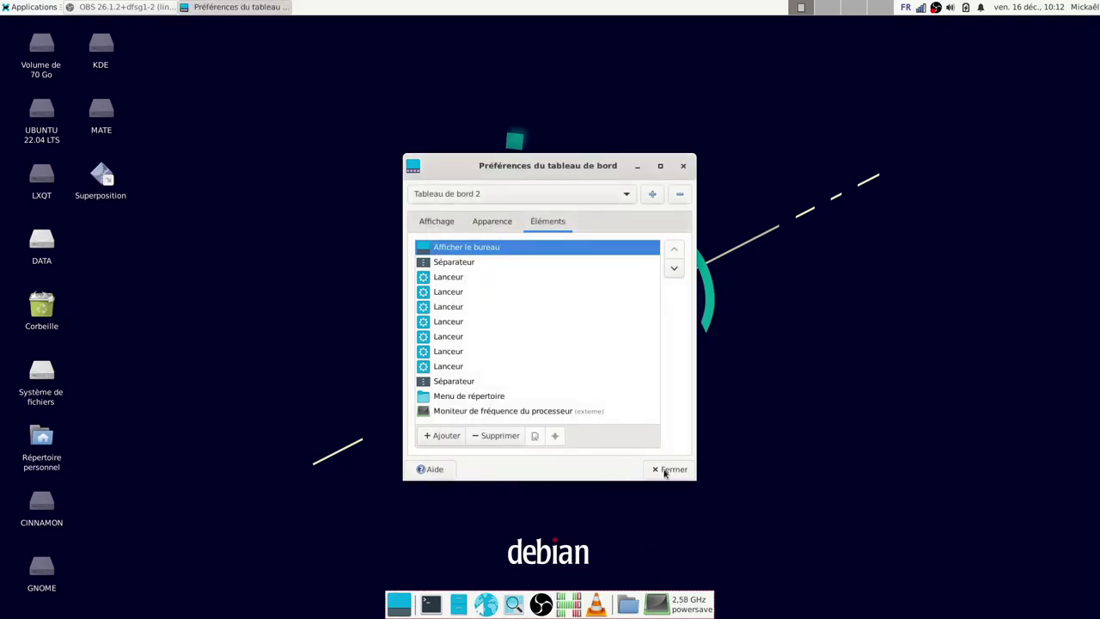
pyautogui.click(667, 470)
# Remove the Moniteur de fréquence du processeur element from the dock and confirm its deletion.
pyautogui.rightClick(677, 608)
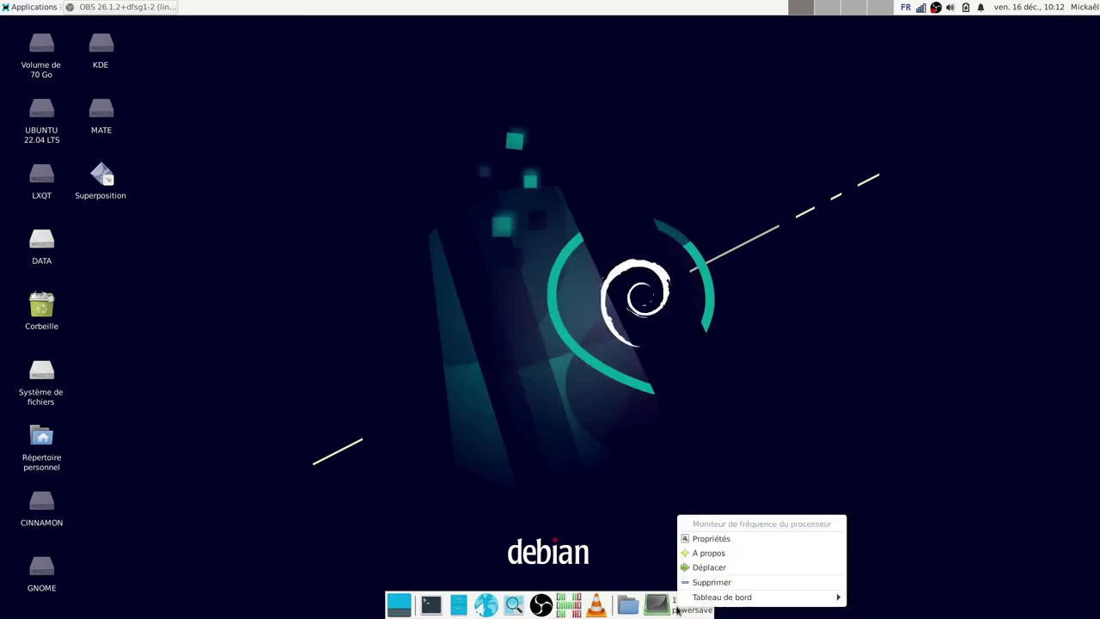
pyautogui.click(703, 582)
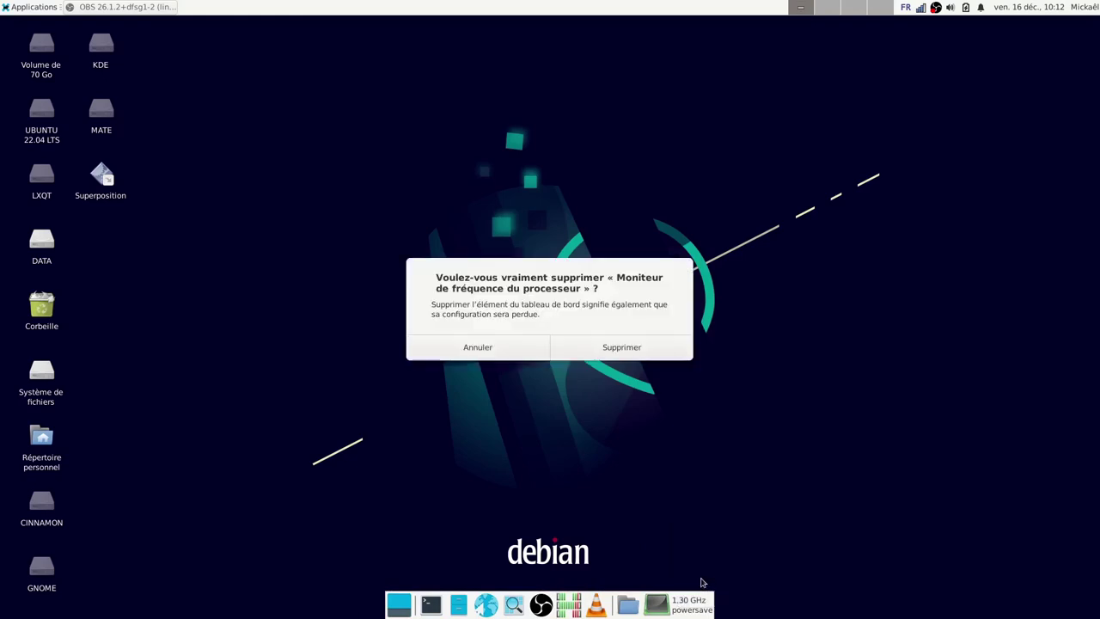
pyautogui.click(623, 347)
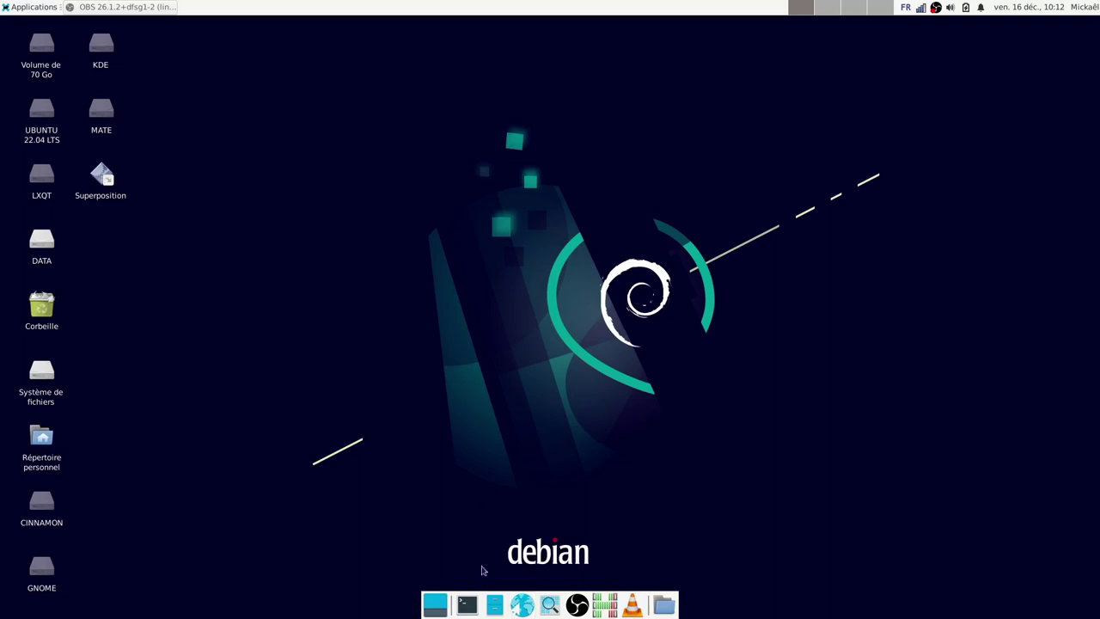
# Open the file manager from the dock, check its version information, and close the information window.
pyautogui.click(496, 607)
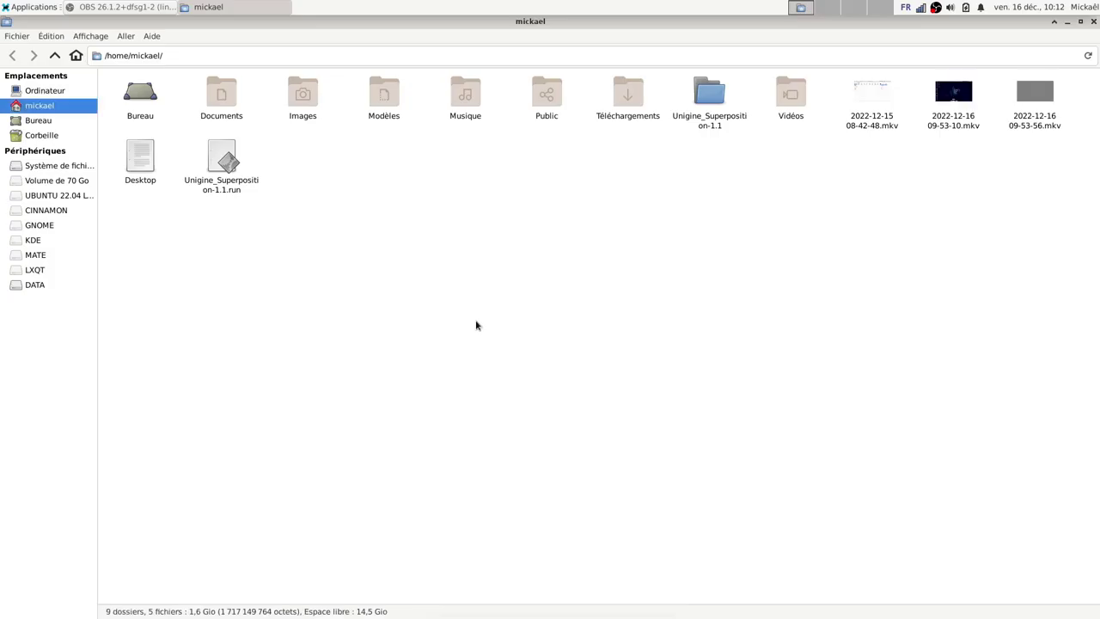
pyautogui.click(152, 37)
pyautogui.click(170, 65)
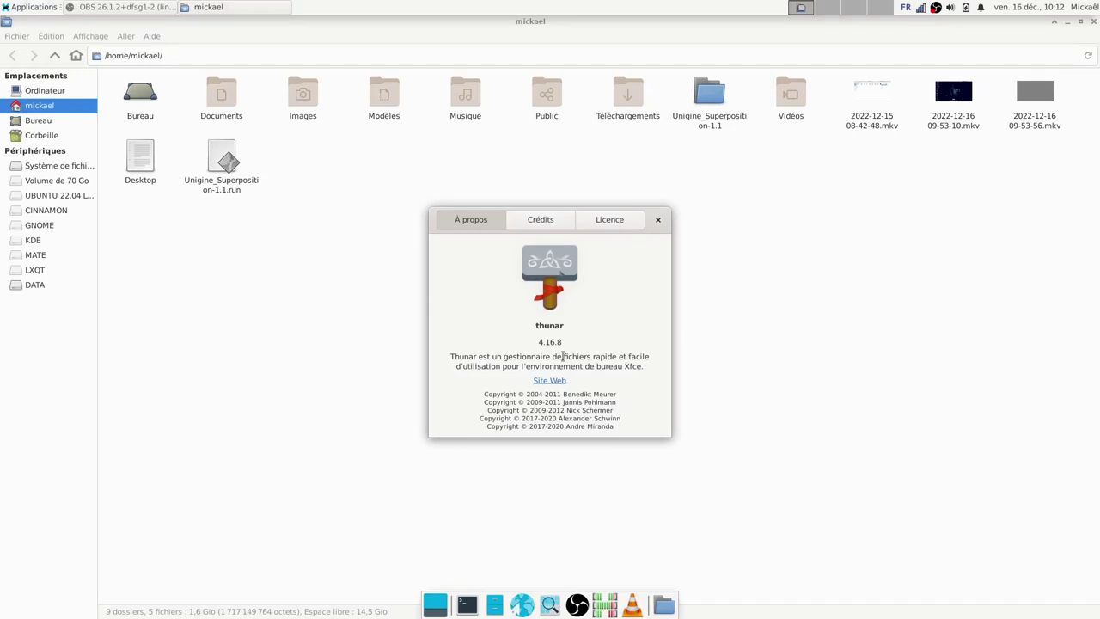
pyautogui.click(657, 221)
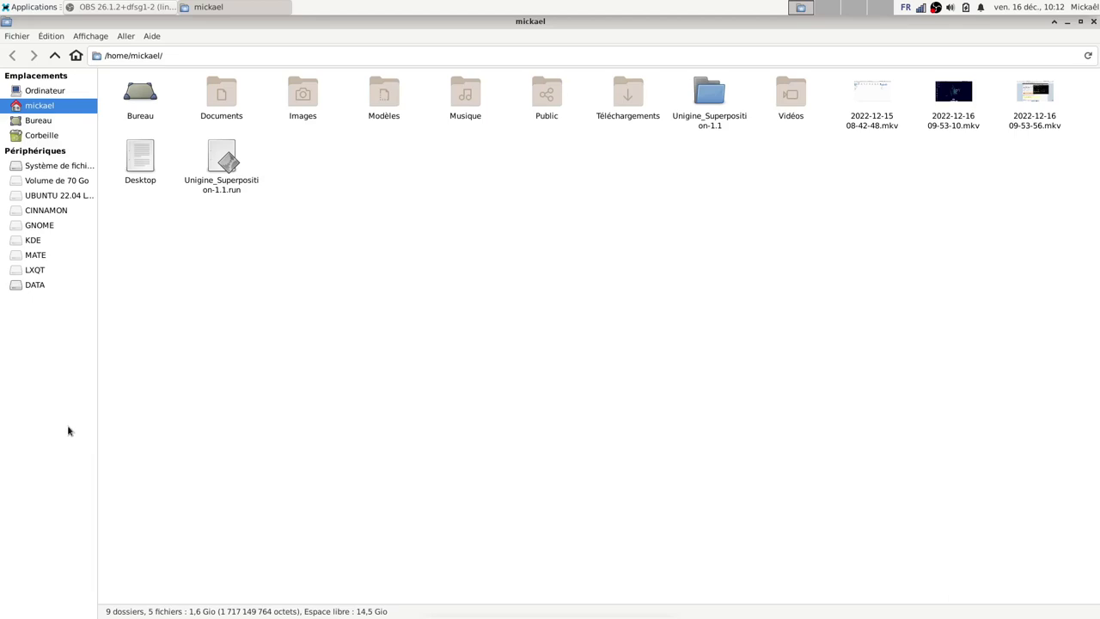
# Try to open the LXQT volume, cancel its authentication request, and open the DATA volume instead.
pyautogui.click(32, 271)
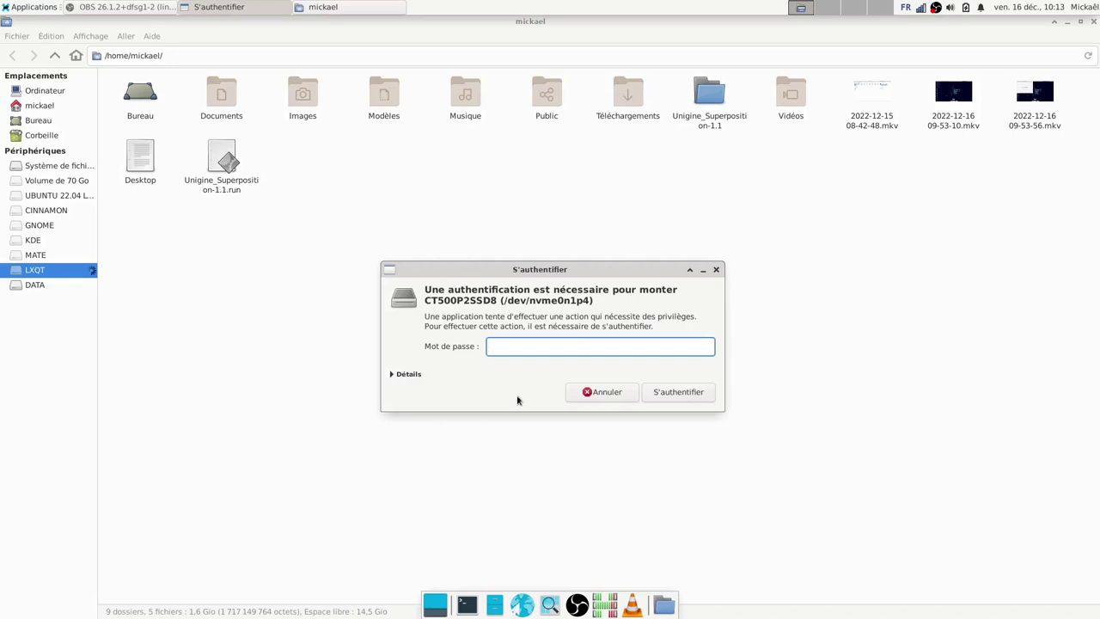
pyautogui.click(593, 392)
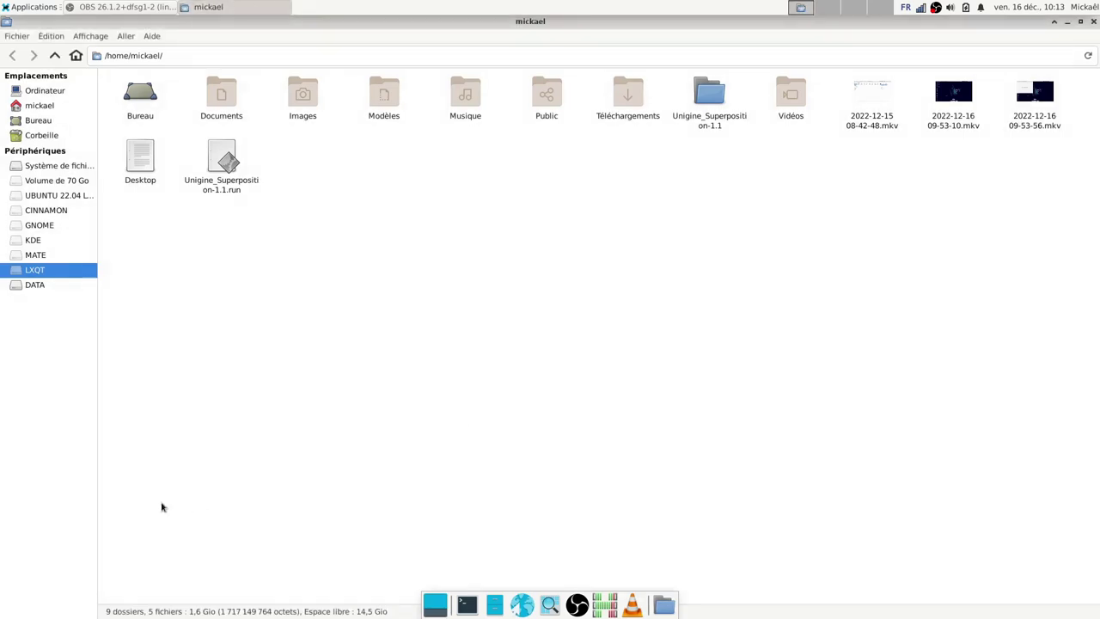
pyautogui.click(31, 285)
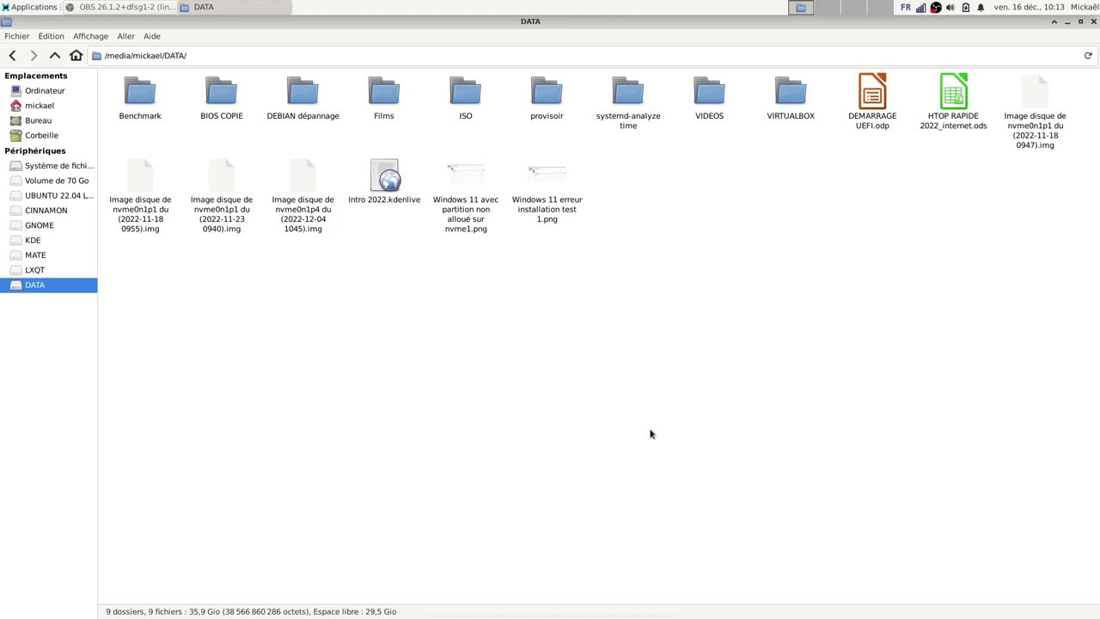
# Browse from Ordinateur through Système de fichiers and the home directory to the user's personal folder.
pyautogui.click(45, 91)
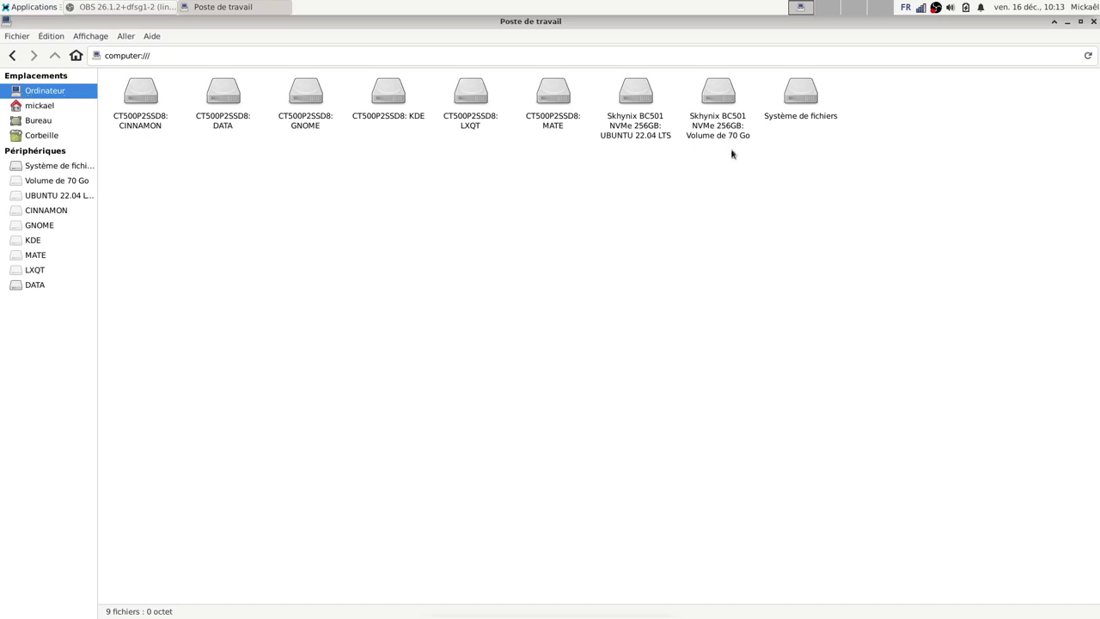
pyautogui.doubleClick(802, 96)
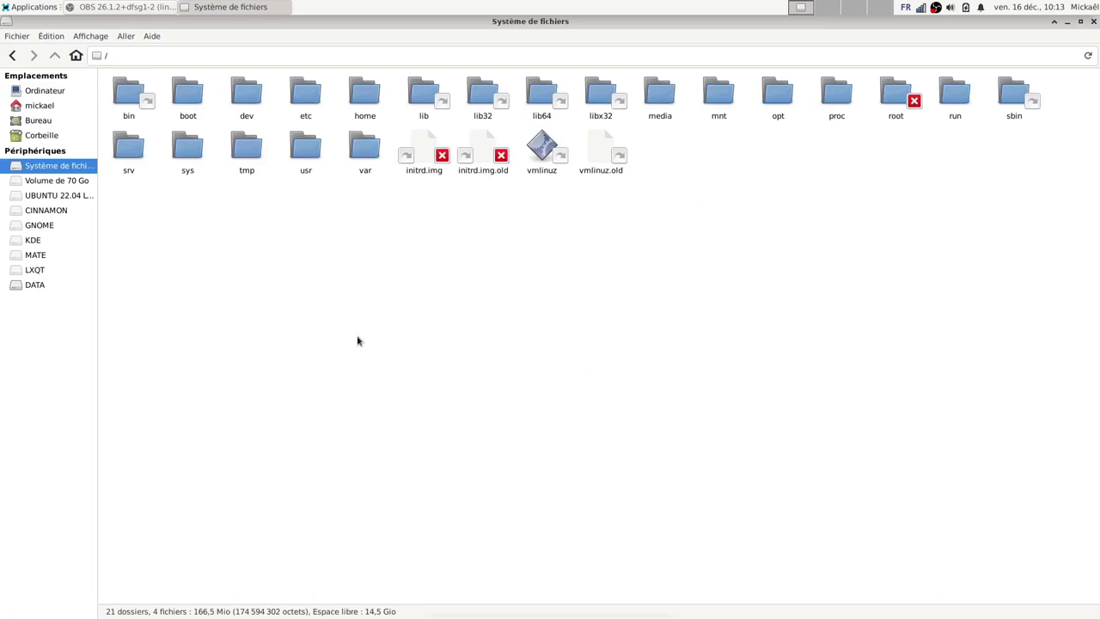
pyautogui.doubleClick(365, 99)
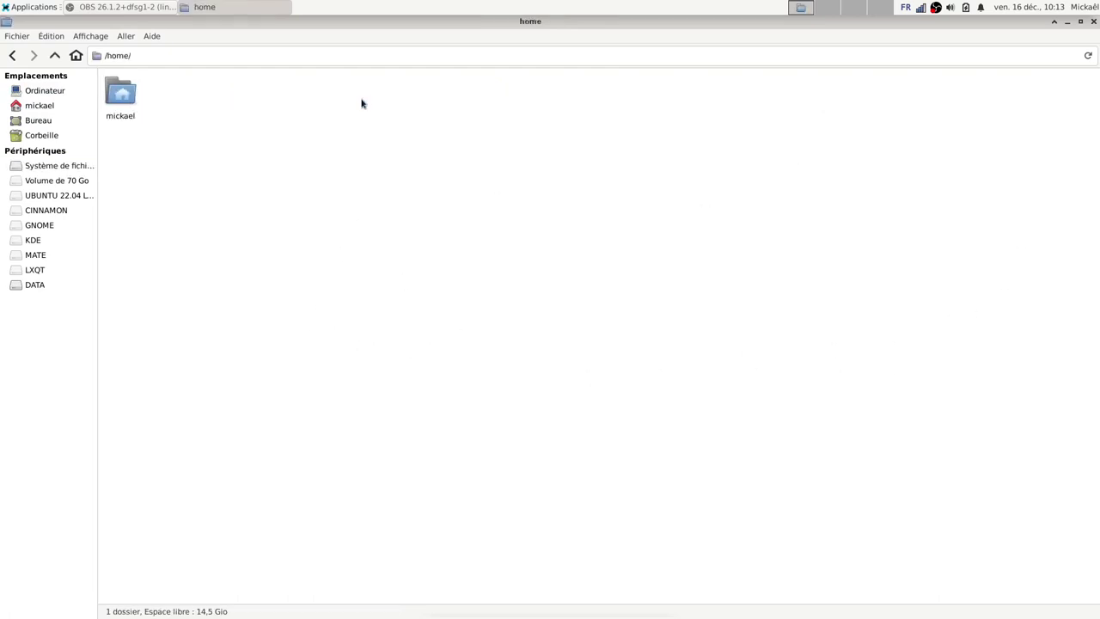
pyautogui.doubleClick(121, 96)
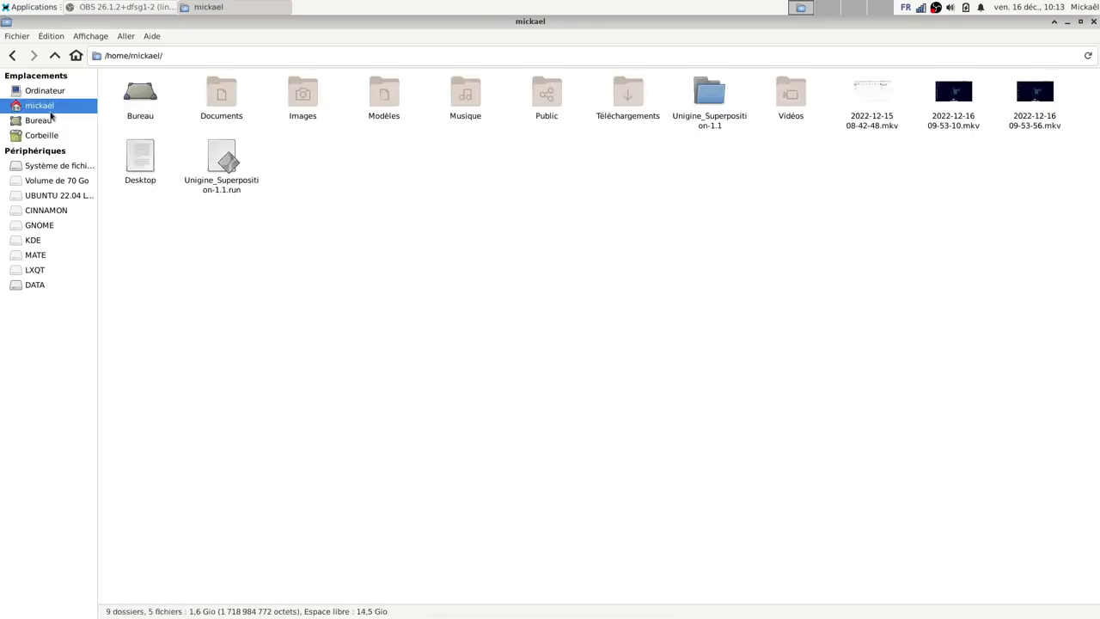
# Open the Images folder located in VIDEOS/VIDEO_TUTO on the DATA volume.
pyautogui.click(77, 285)
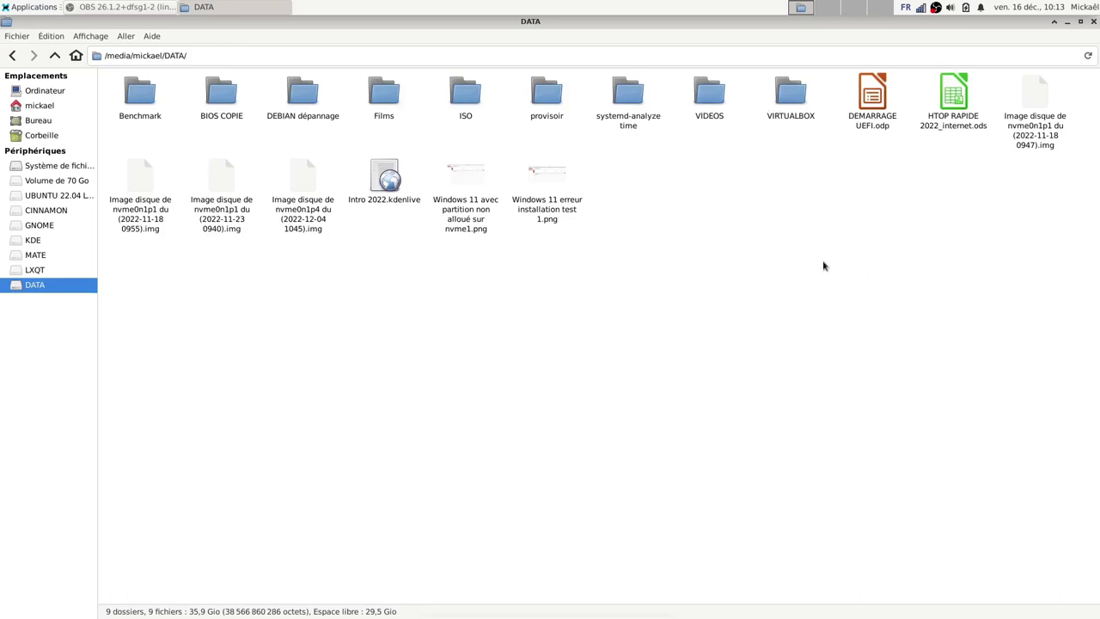
pyautogui.doubleClick(713, 92)
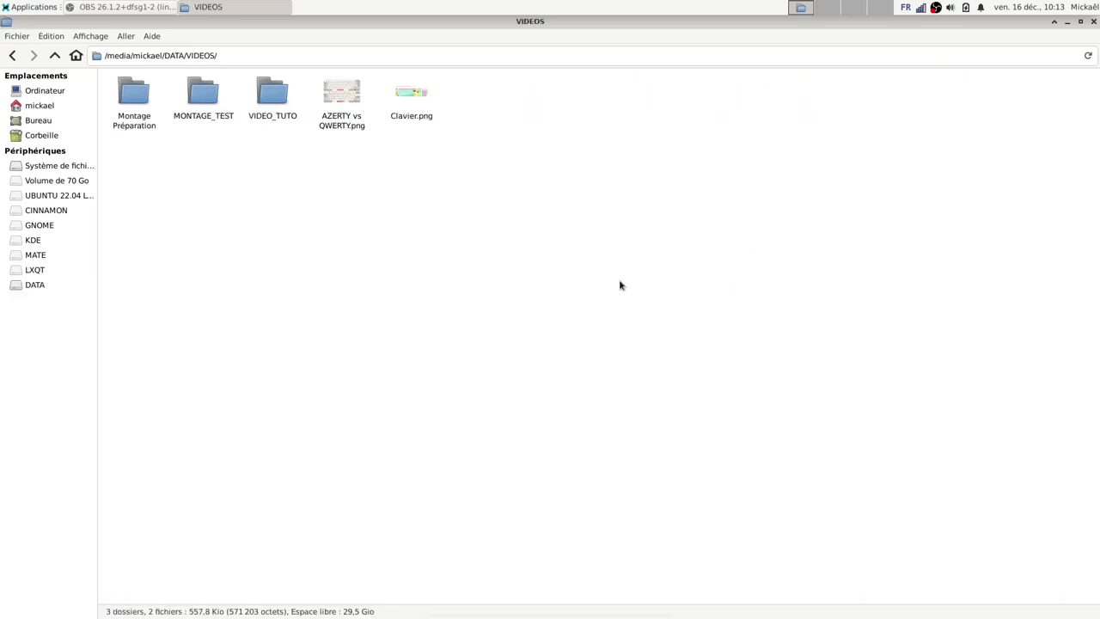
pyautogui.doubleClick(267, 102)
pyautogui.click(522, 100)
pyautogui.doubleClick(523, 101)
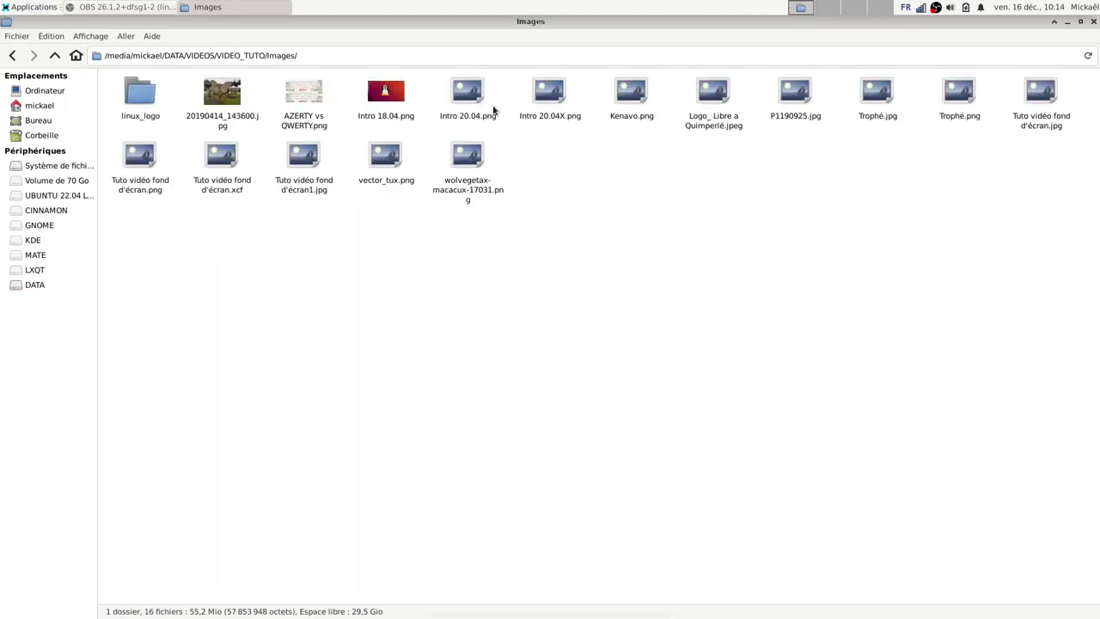
# Try the list view and the compact view on the Images folder, and return to the icon view.
pyautogui.click(91, 37)
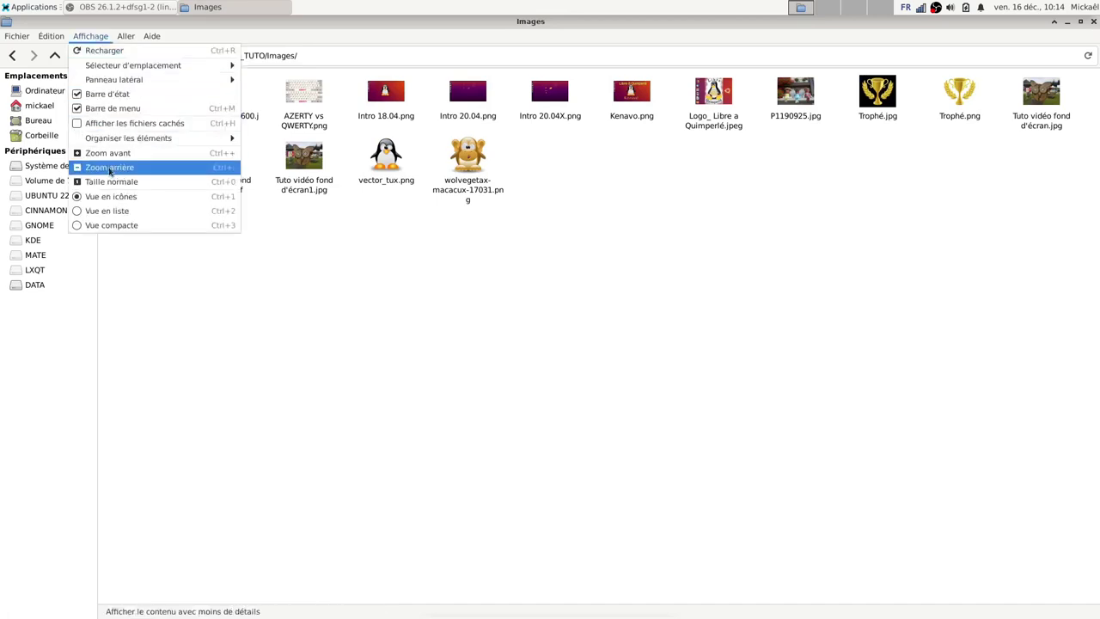
pyautogui.click(107, 210)
pyautogui.click(91, 36)
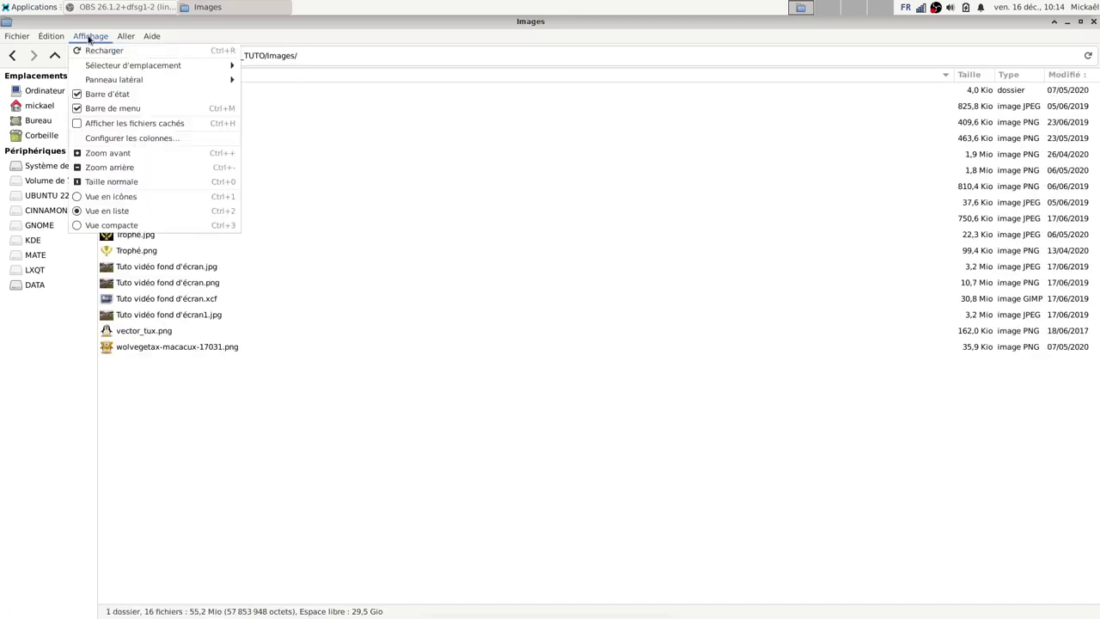
pyautogui.click(176, 224)
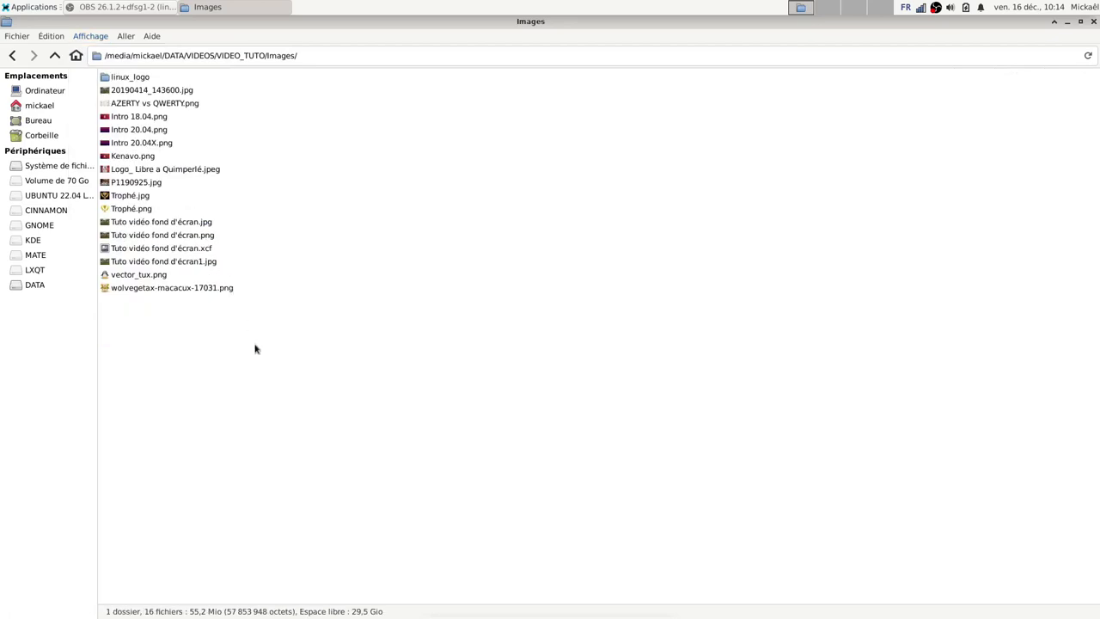
pyautogui.click(86, 38)
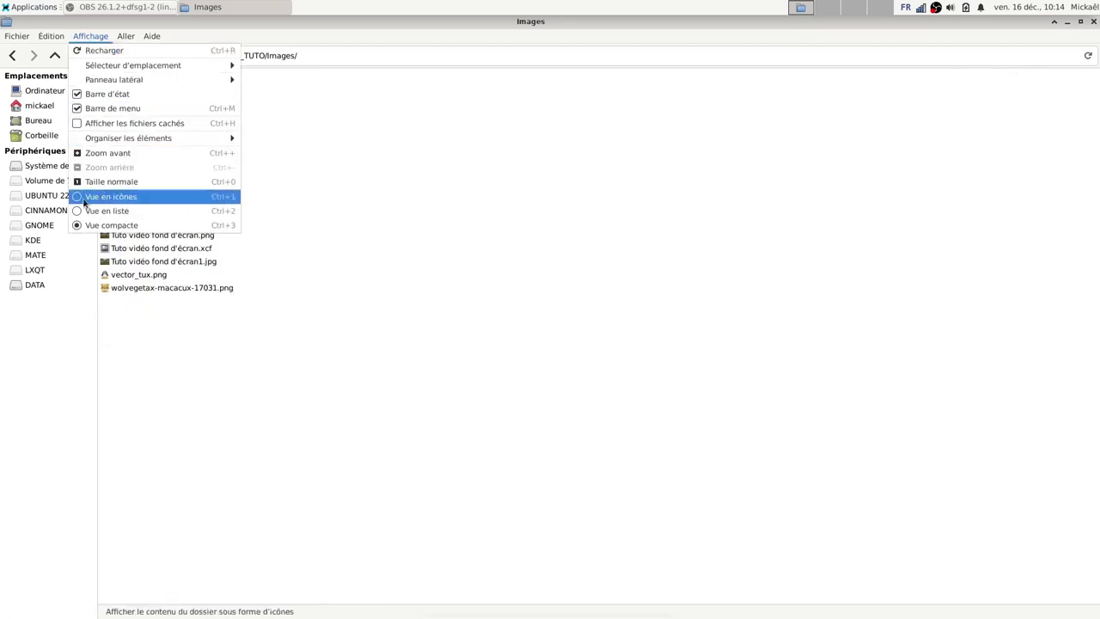
pyautogui.click(85, 201)
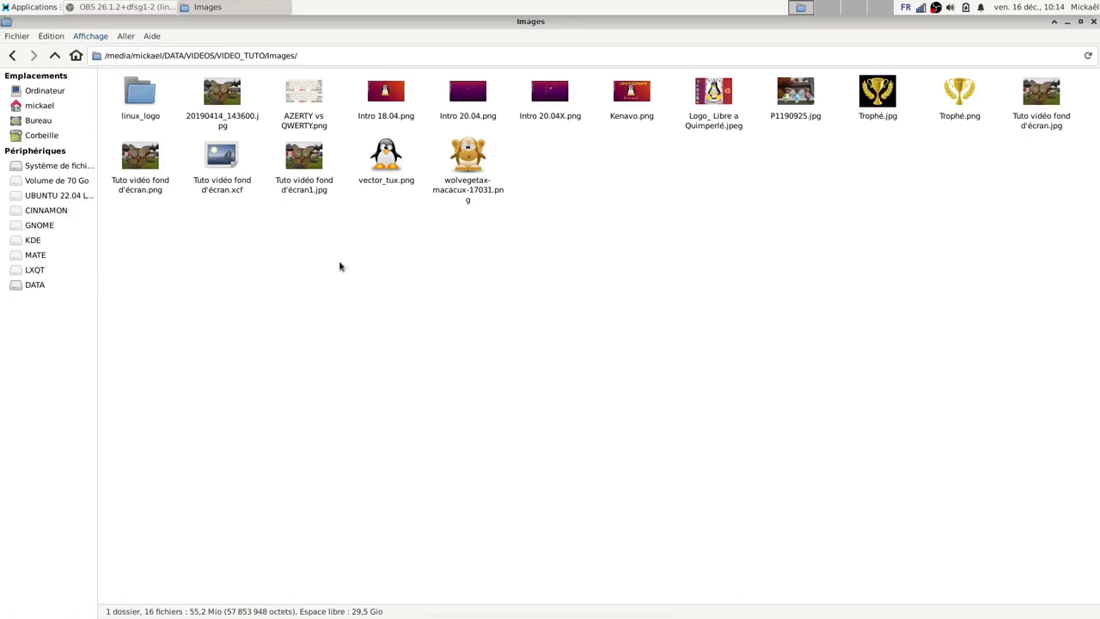
# Open the file manager's preferences at the Affichage settings.
pyautogui.click(56, 38)
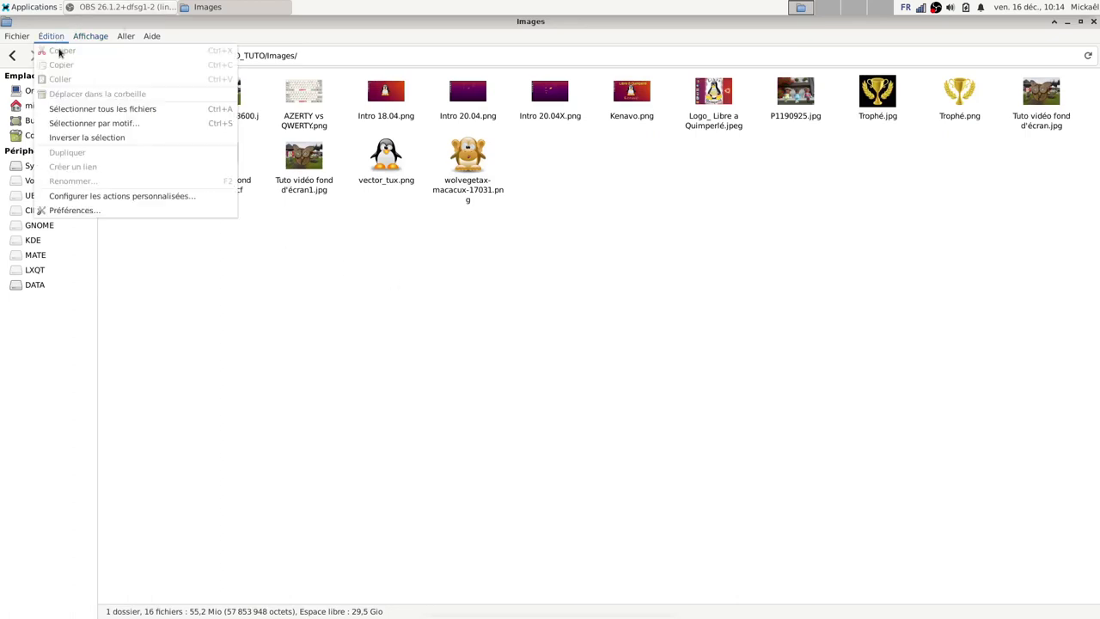
pyautogui.click(78, 211)
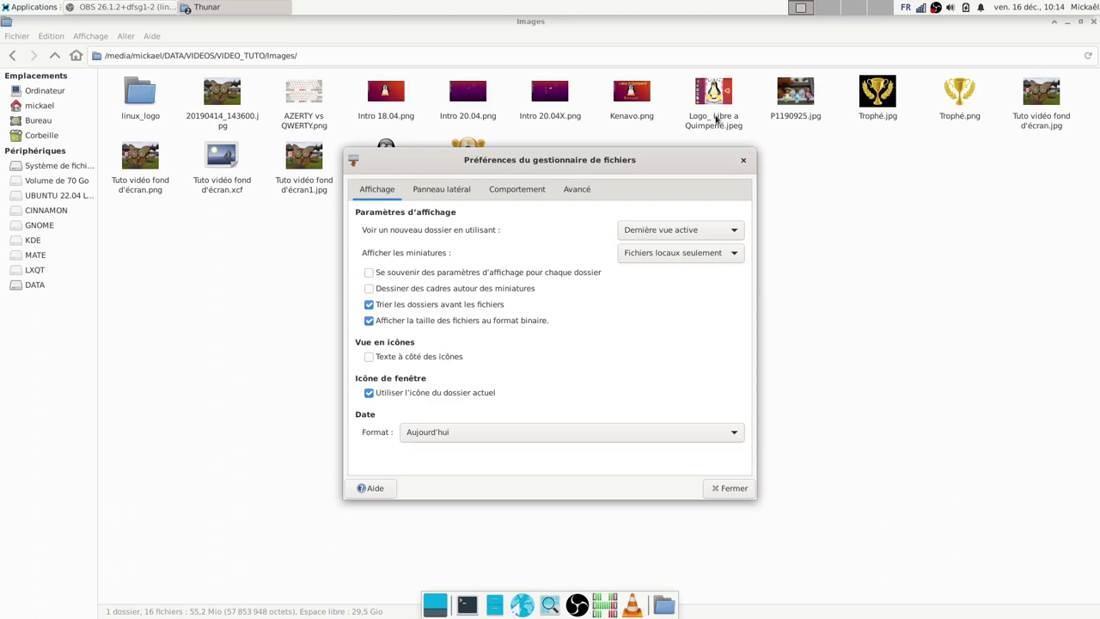
# Widen the file manager's side pane and set the icon size of its shortcuts pane to 48 px.
pyautogui.moveTo(516, 163); pyautogui.dragTo(664, 282)
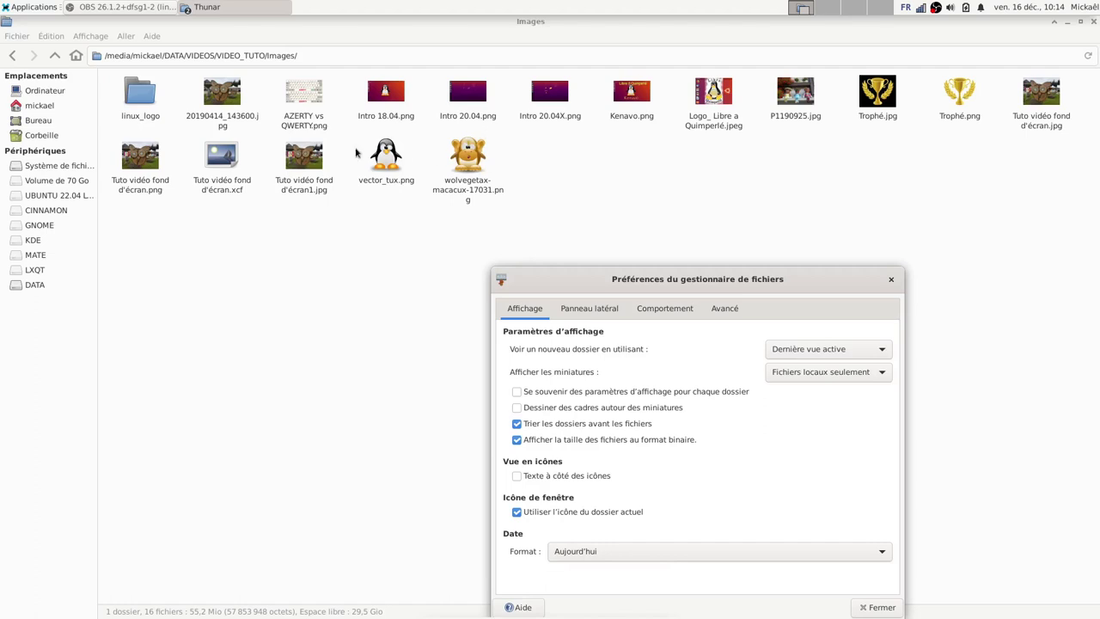
pyautogui.click(585, 310)
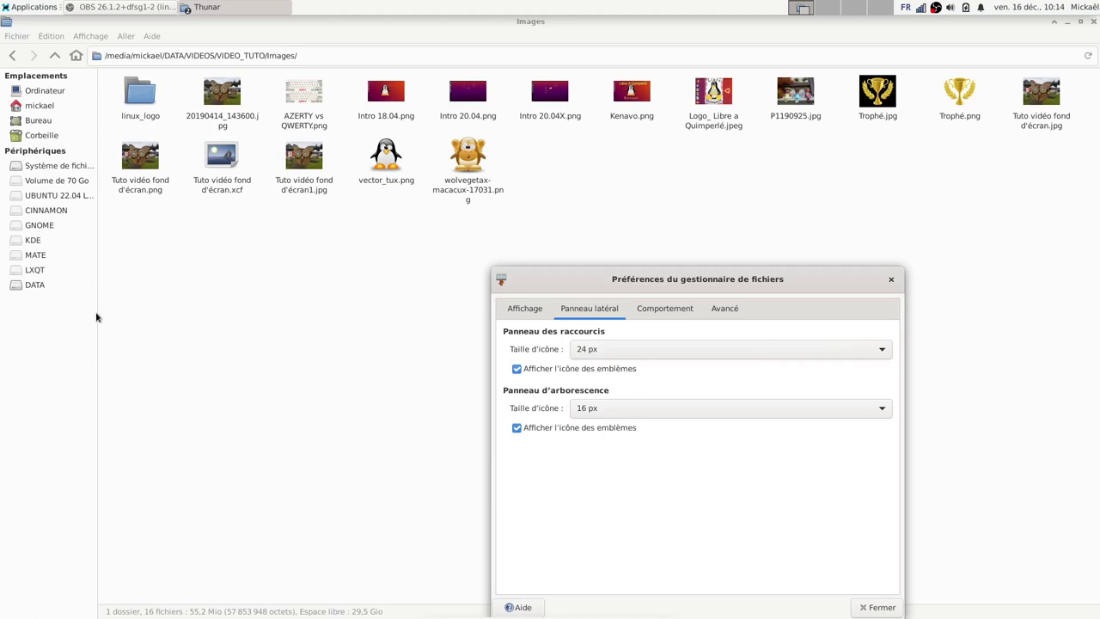
pyautogui.moveTo(97, 314); pyautogui.dragTo(155, 330)
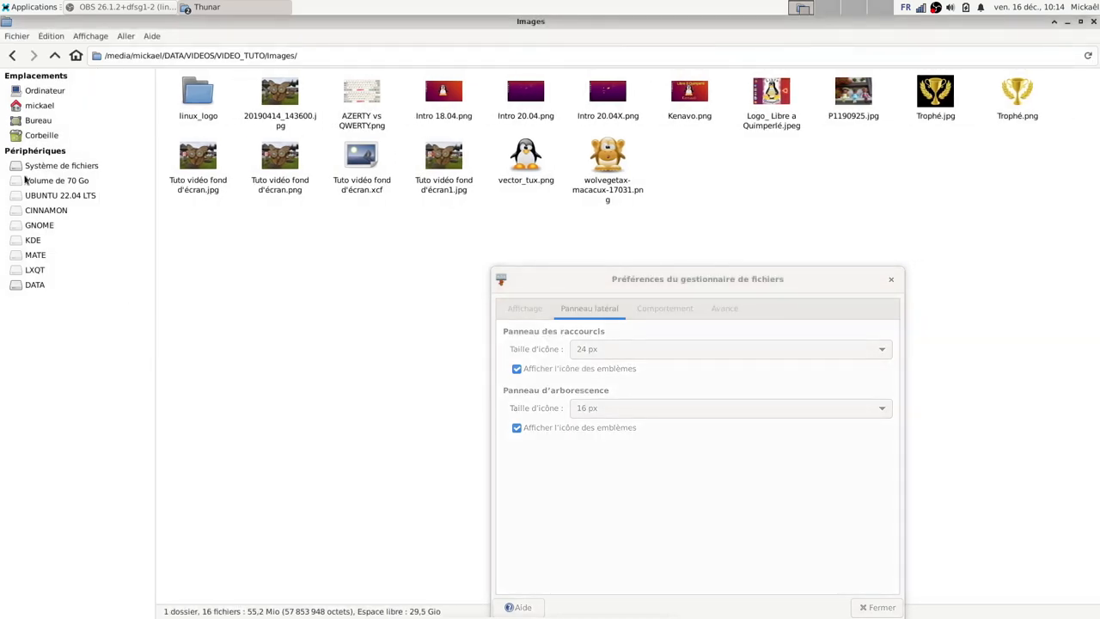
pyautogui.click(665, 360)
pyautogui.click(646, 349)
pyautogui.click(633, 375)
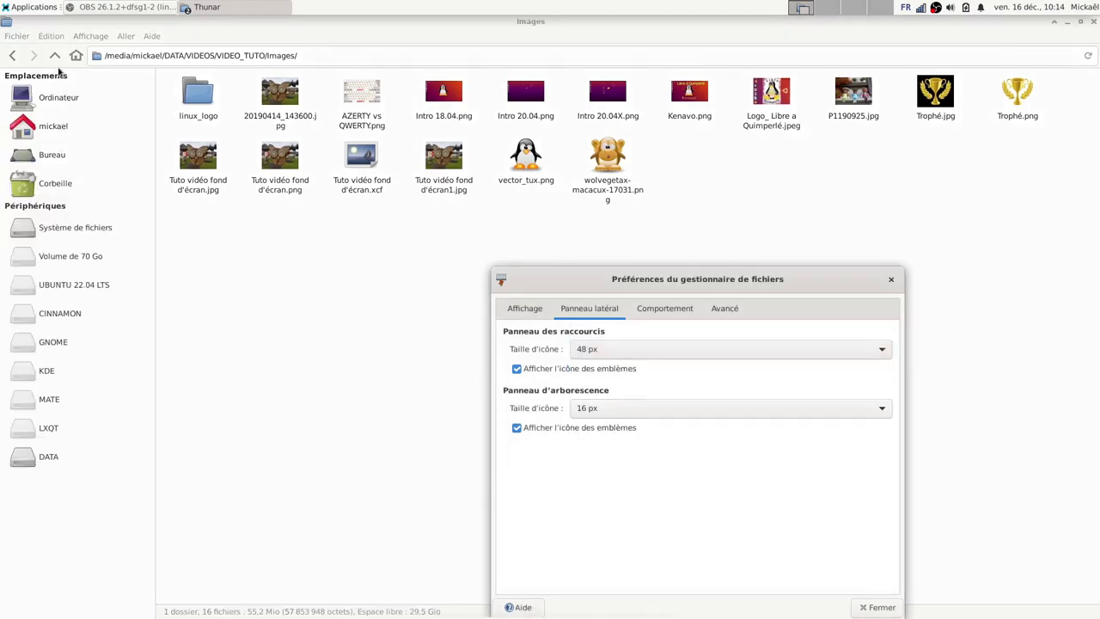
# Review the file manager's Comportement and Avancé preferences.
pyautogui.click(660, 316)
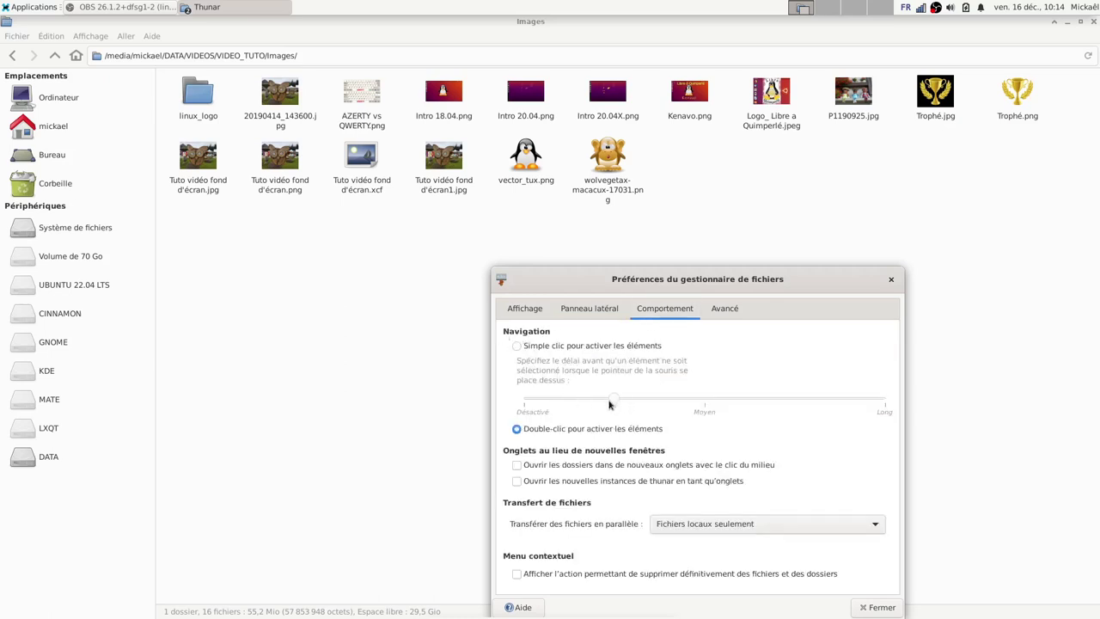
pyautogui.moveTo(713, 298); pyautogui.dragTo(643, 193)
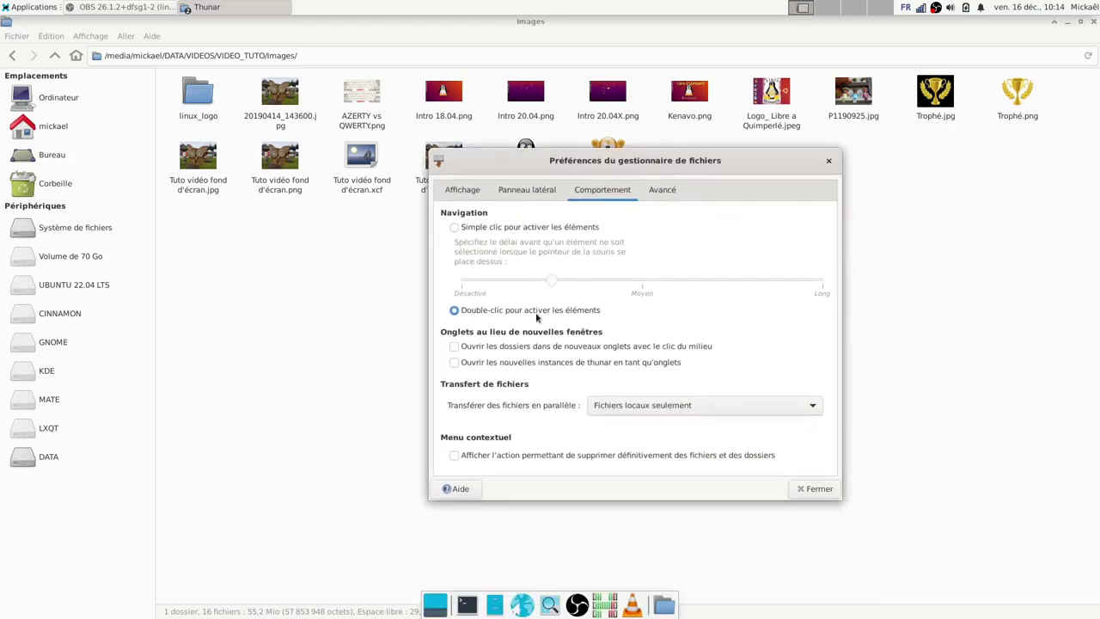
pyautogui.click(662, 189)
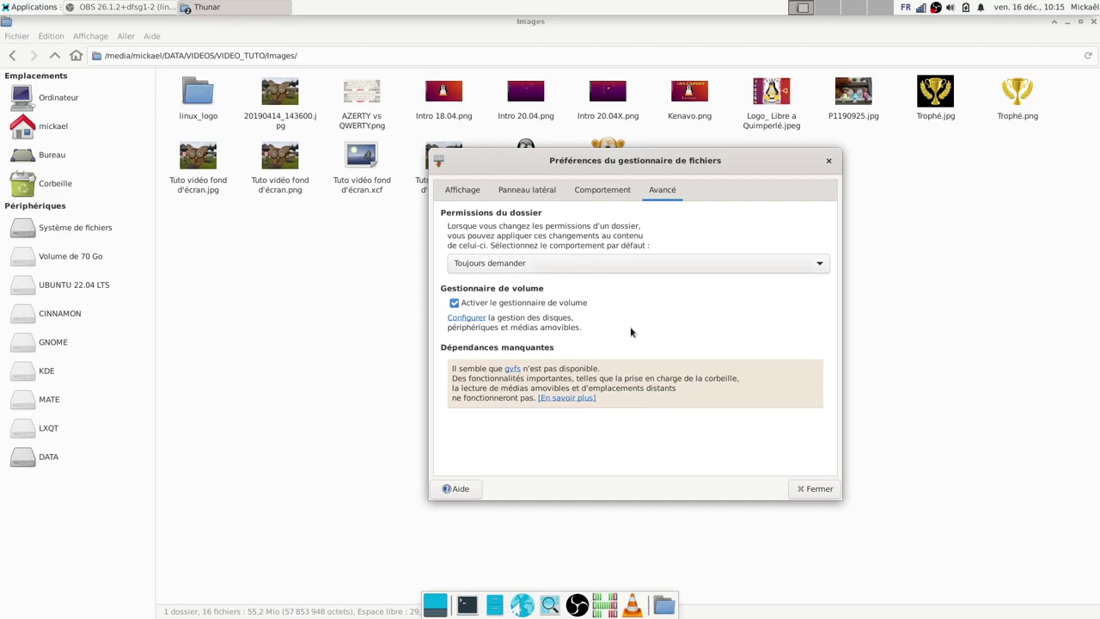
# Open the volume management configuration, review its multimedia, camera, printer and input device settings, and close it.
pyautogui.click(467, 320)
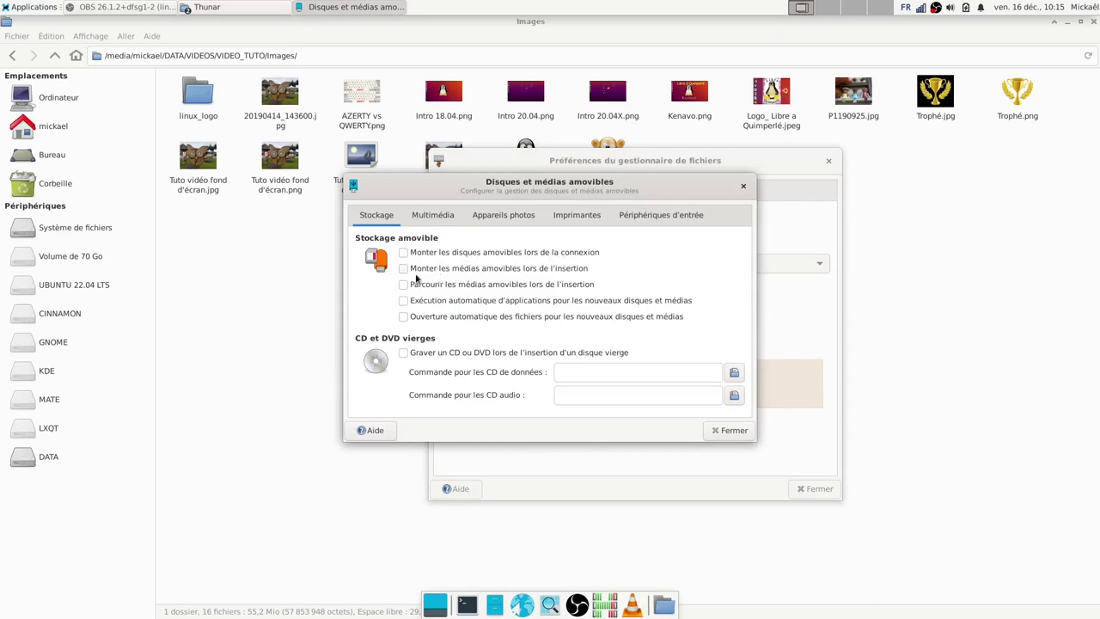
pyautogui.click(427, 221)
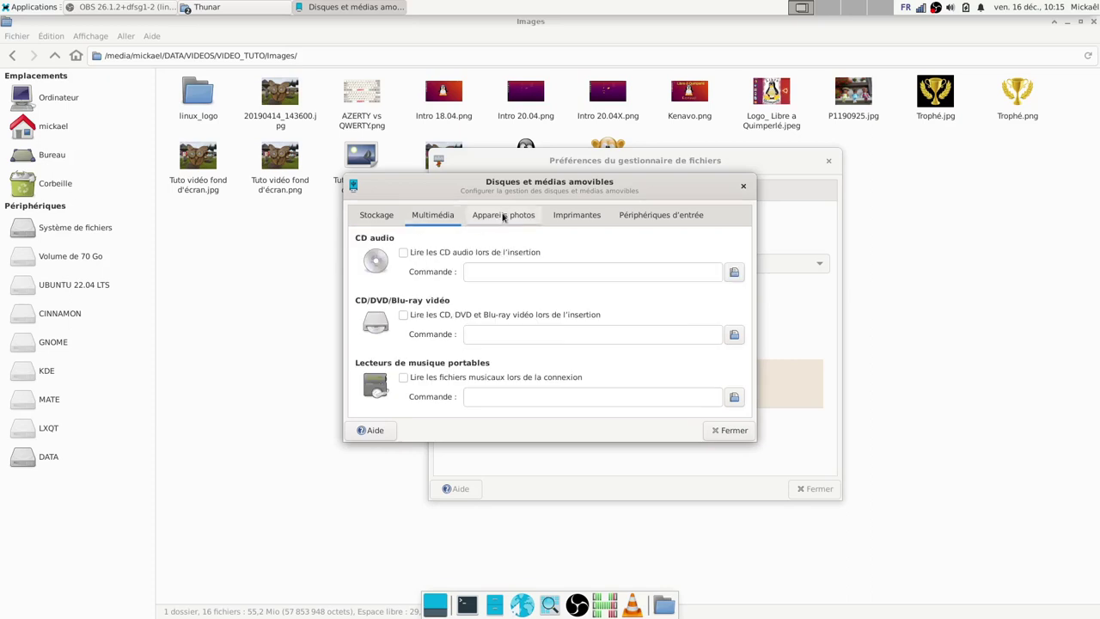
pyautogui.click(493, 215)
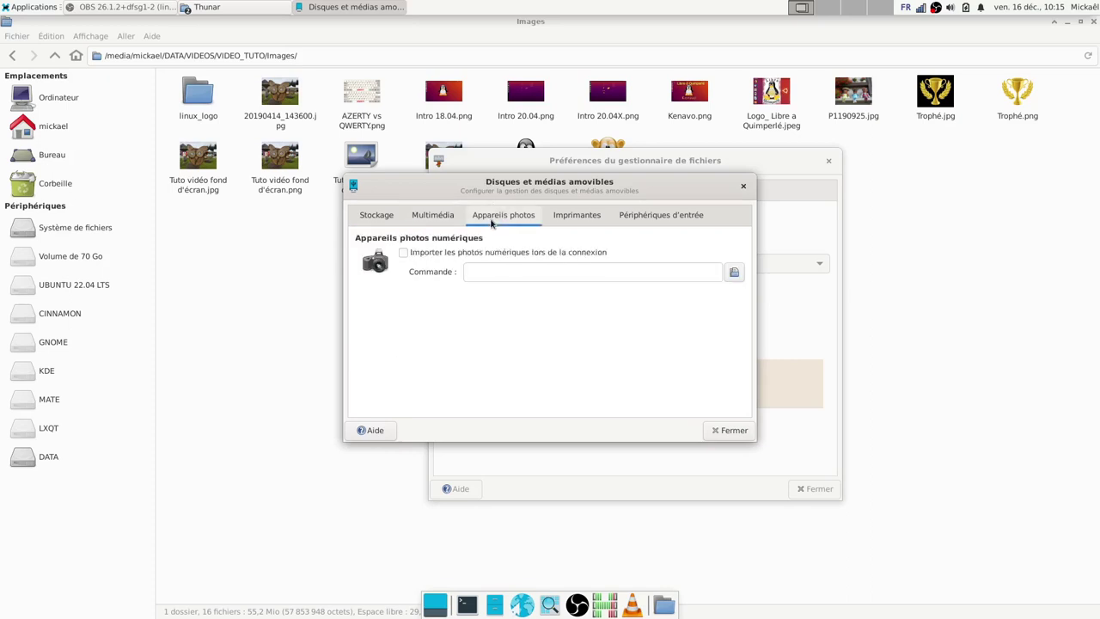
pyautogui.click(564, 217)
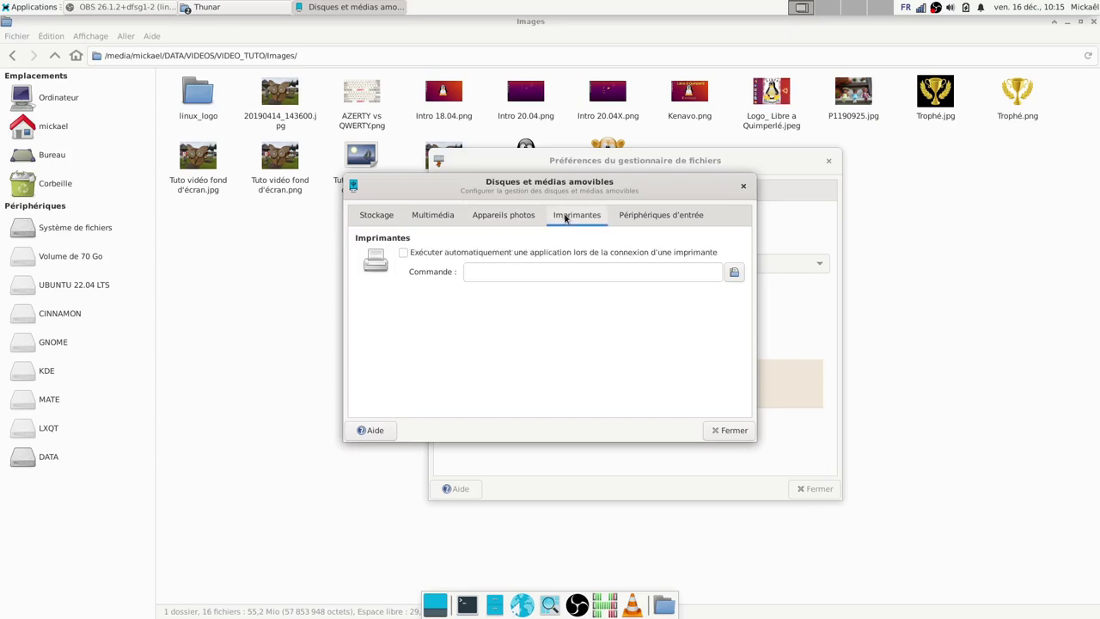
pyautogui.click(640, 220)
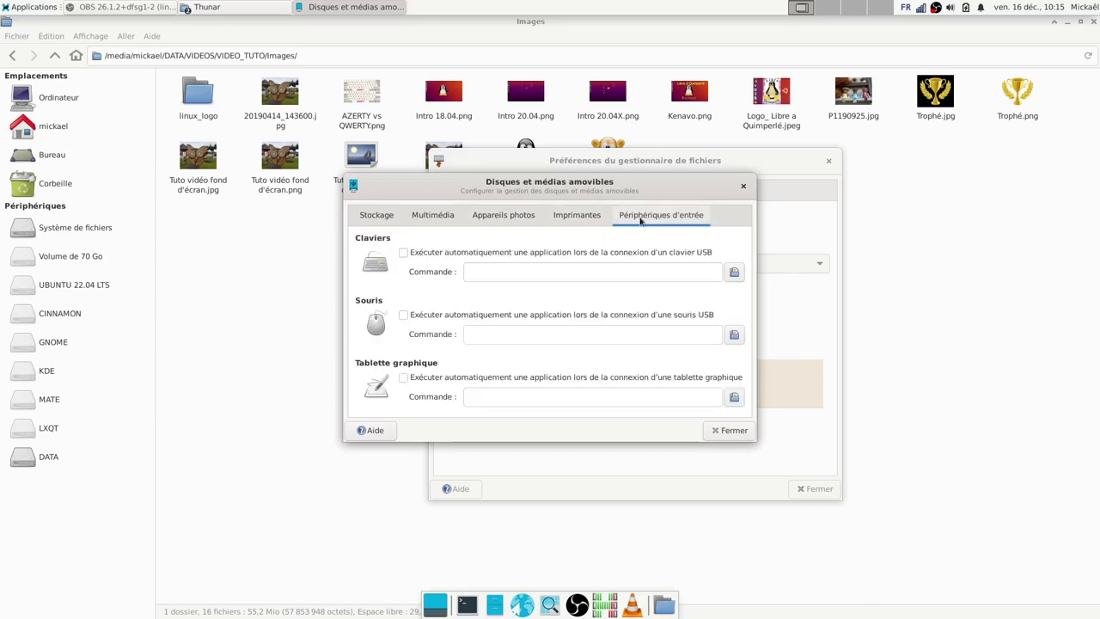
pyautogui.click(497, 217)
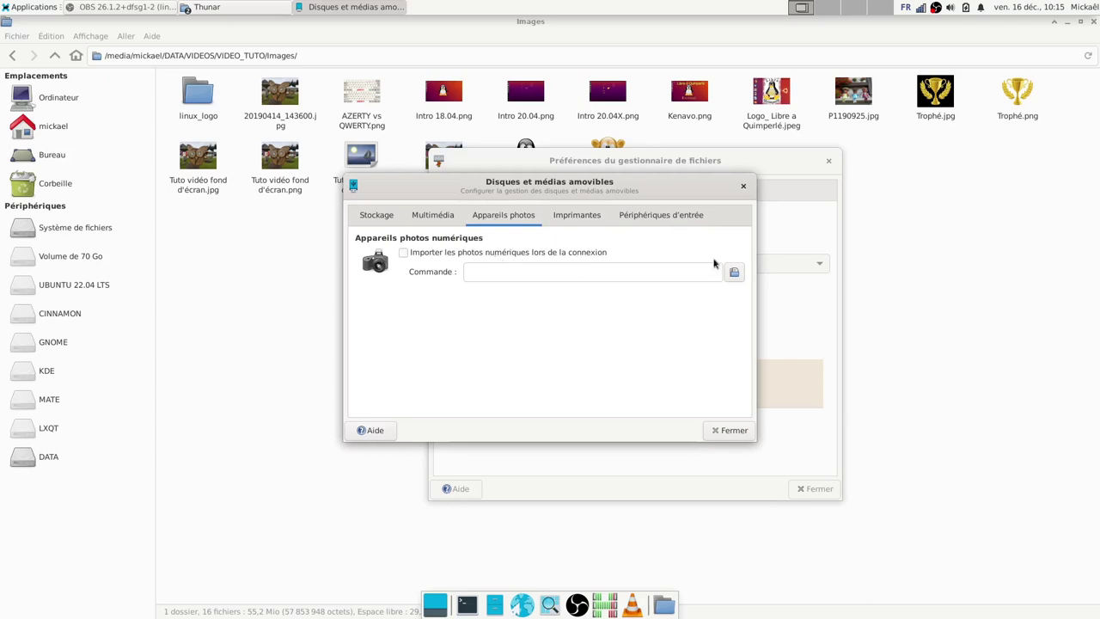
pyautogui.click(712, 431)
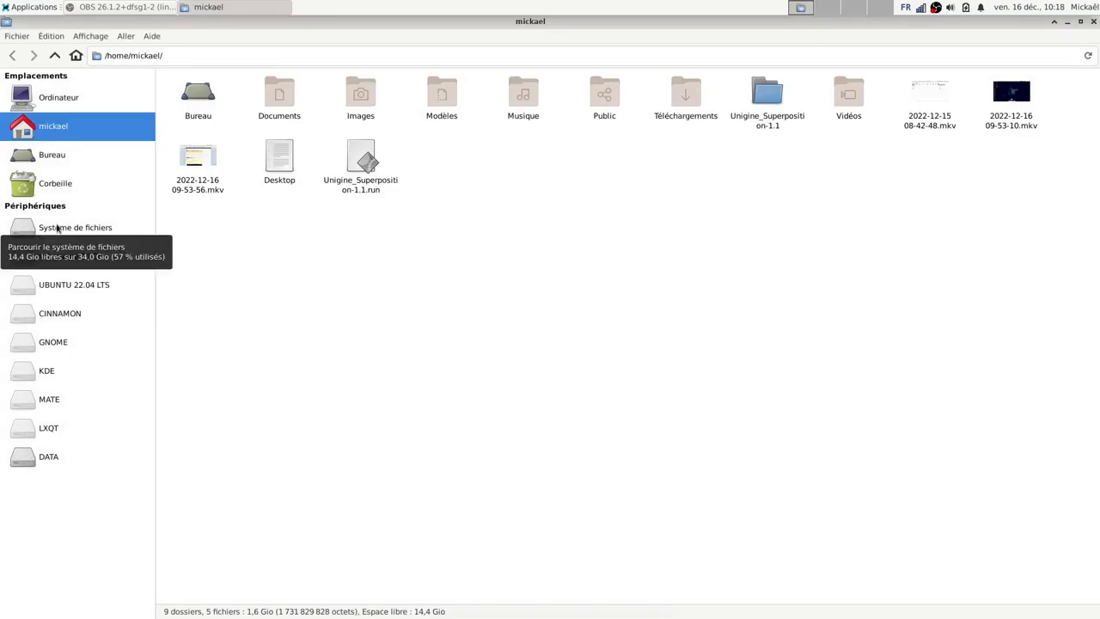
# Open the fstab file from the etc folder of Système de fichiers in the text editor.
pyautogui.click(57, 227)
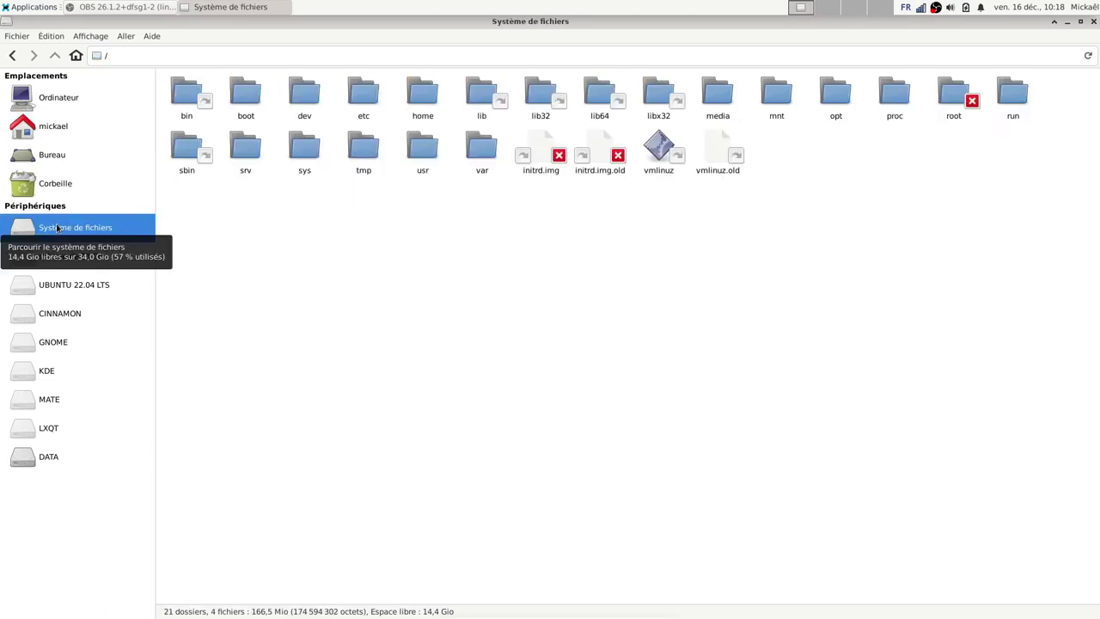
pyautogui.doubleClick(364, 99)
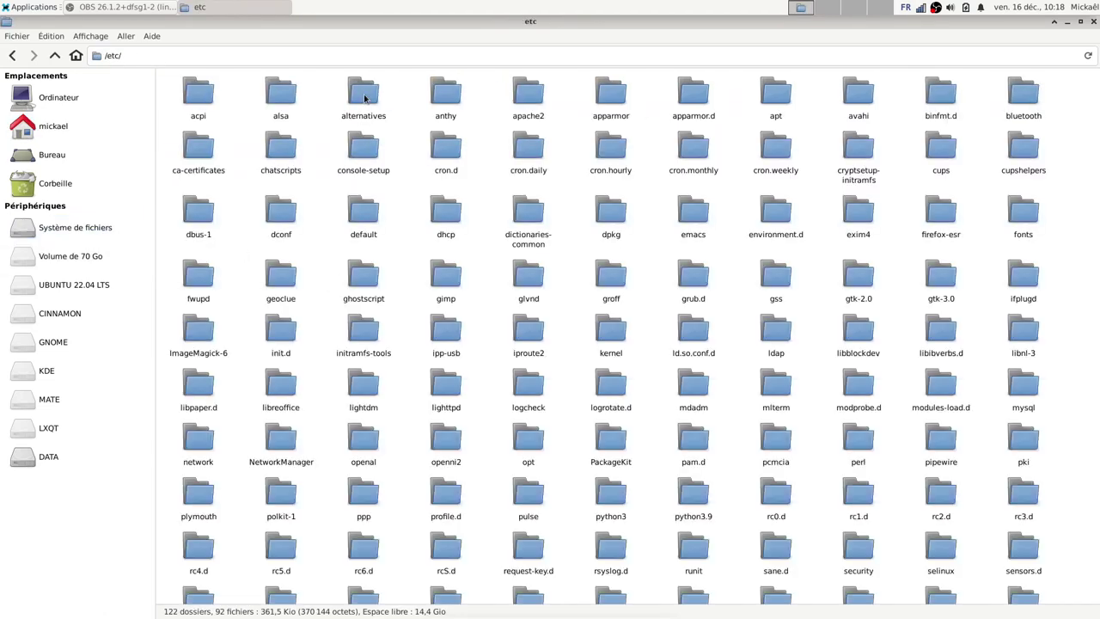
pyautogui.scroll(-10, 562, 442)
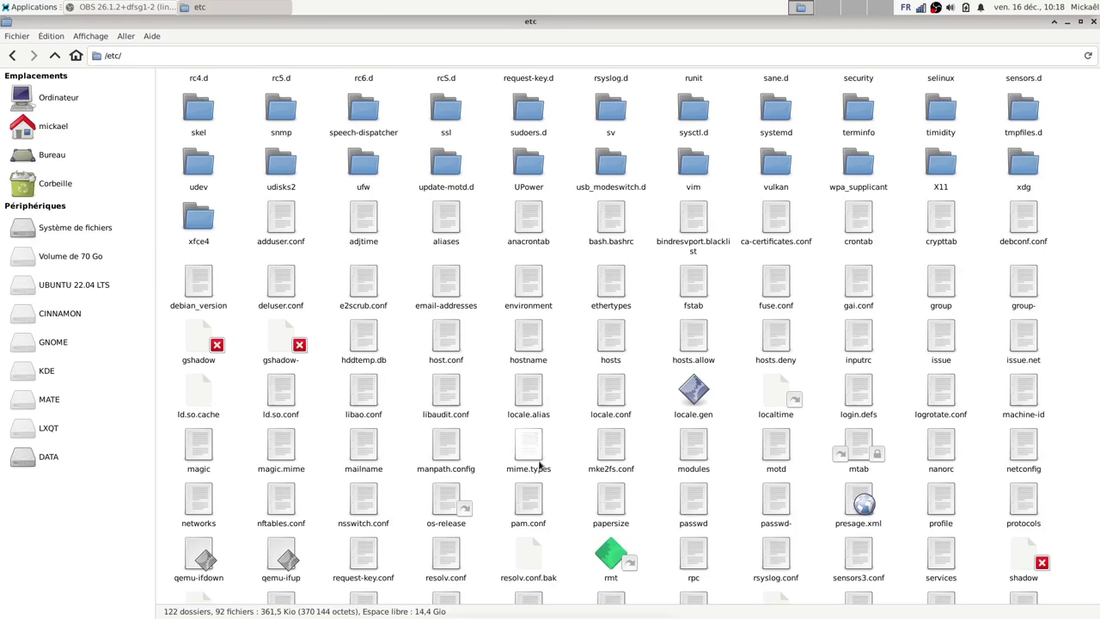
pyautogui.doubleClick(694, 284)
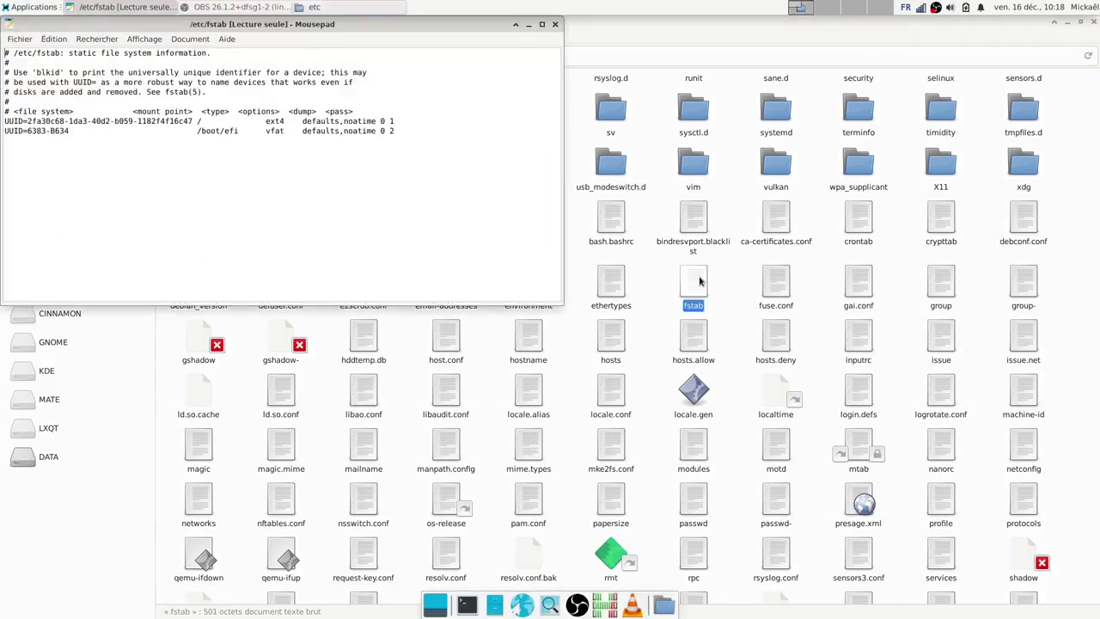
pyautogui.moveTo(366, 26); pyautogui.dragTo(662, 164)
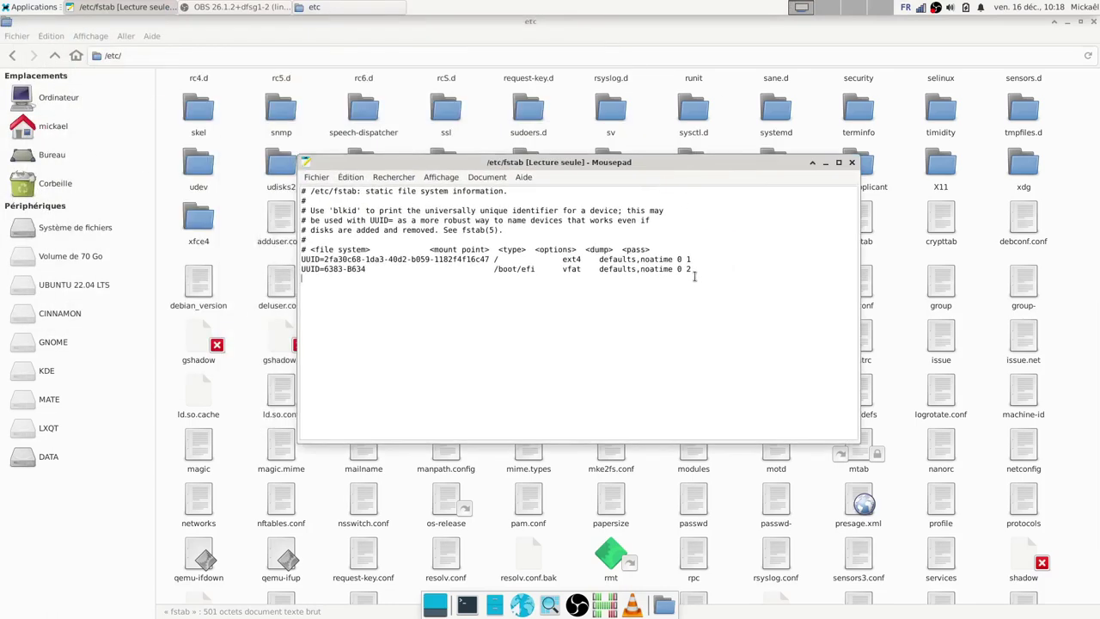
# Add a "# # #" line at the end of fstab and try to save it over the original file in etc.
pyautogui.press('Return')
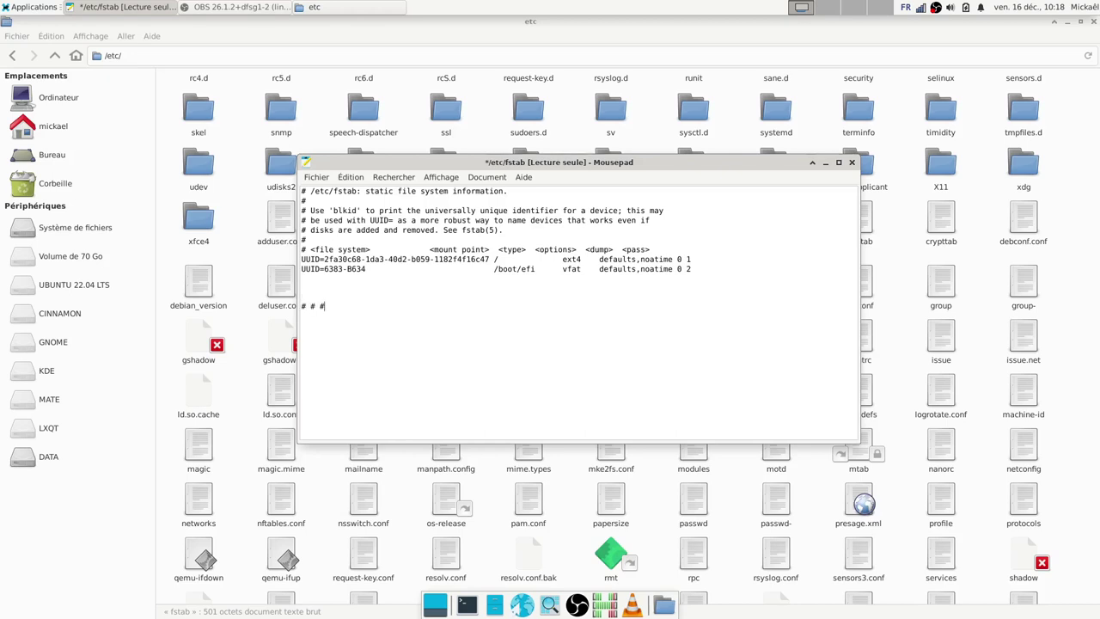
pyautogui.moveTo(481, 162); pyautogui.dragTo(555, 163)
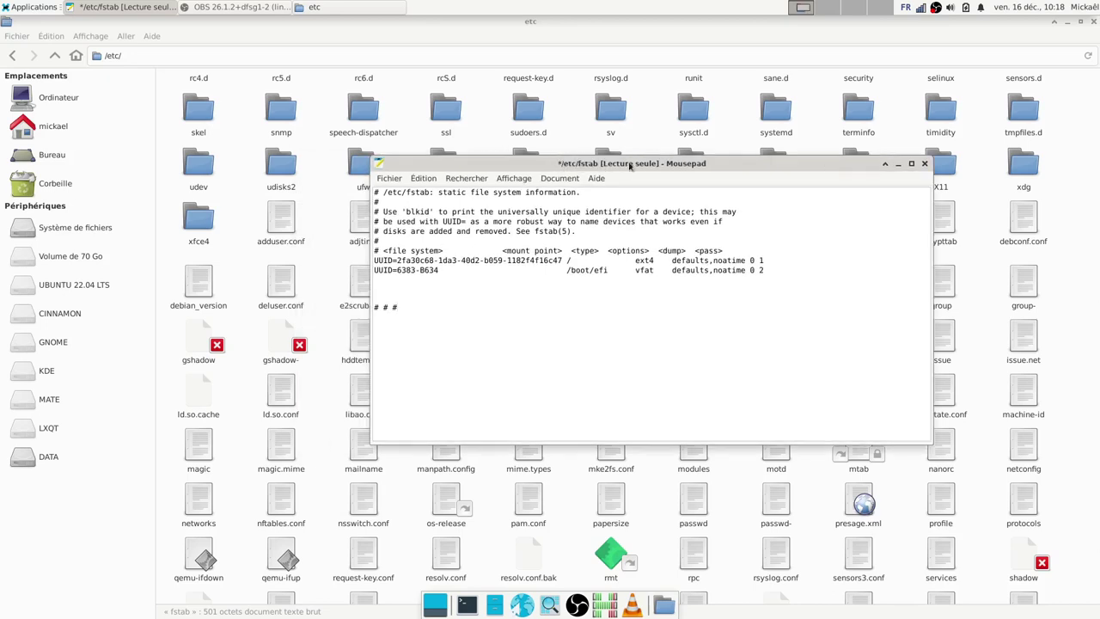
pyautogui.click(388, 180)
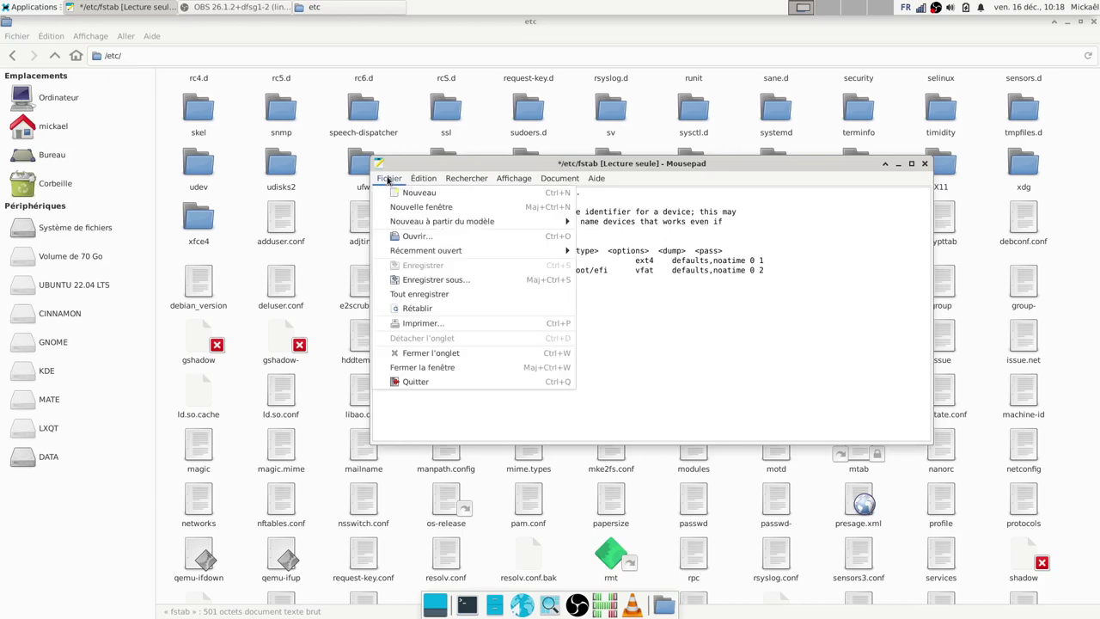
pyautogui.click(450, 297)
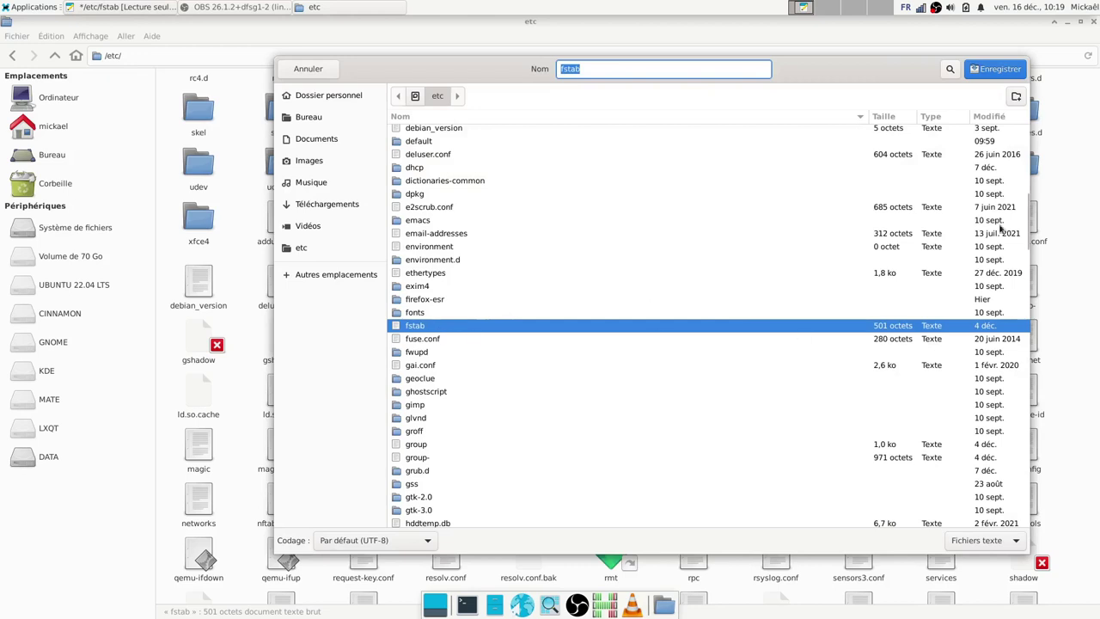
pyautogui.click(995, 69)
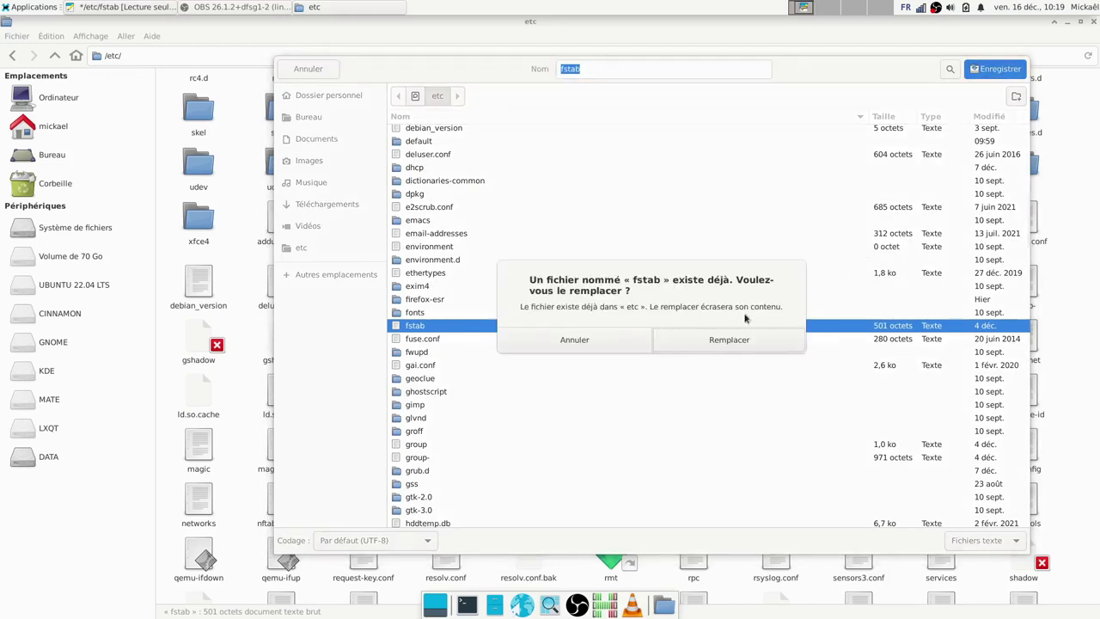
pyautogui.click(728, 341)
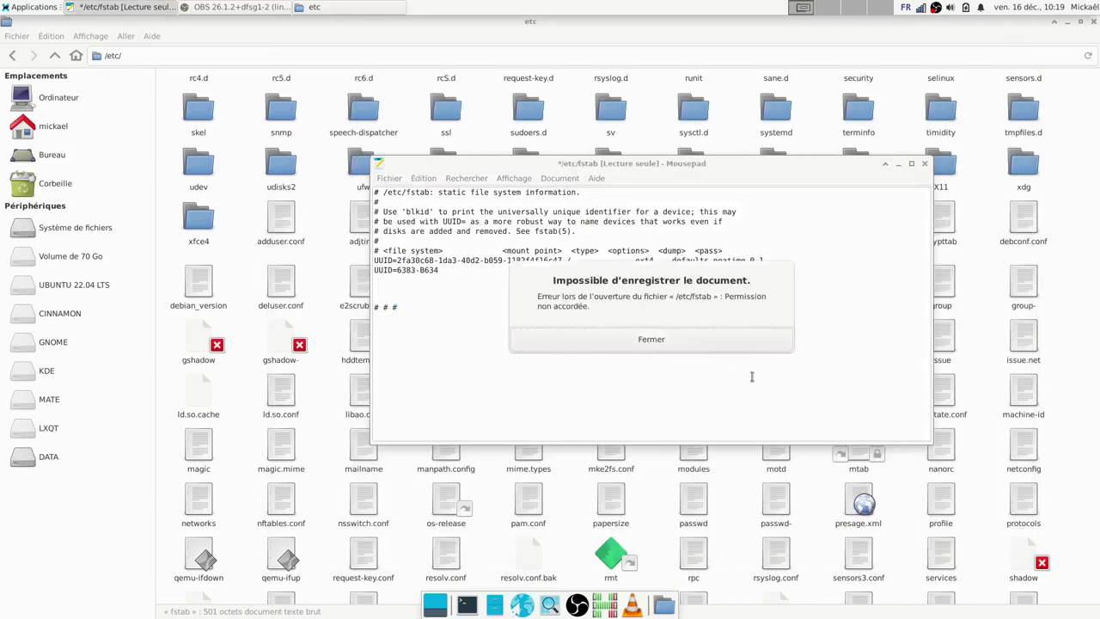
pyautogui.click(633, 340)
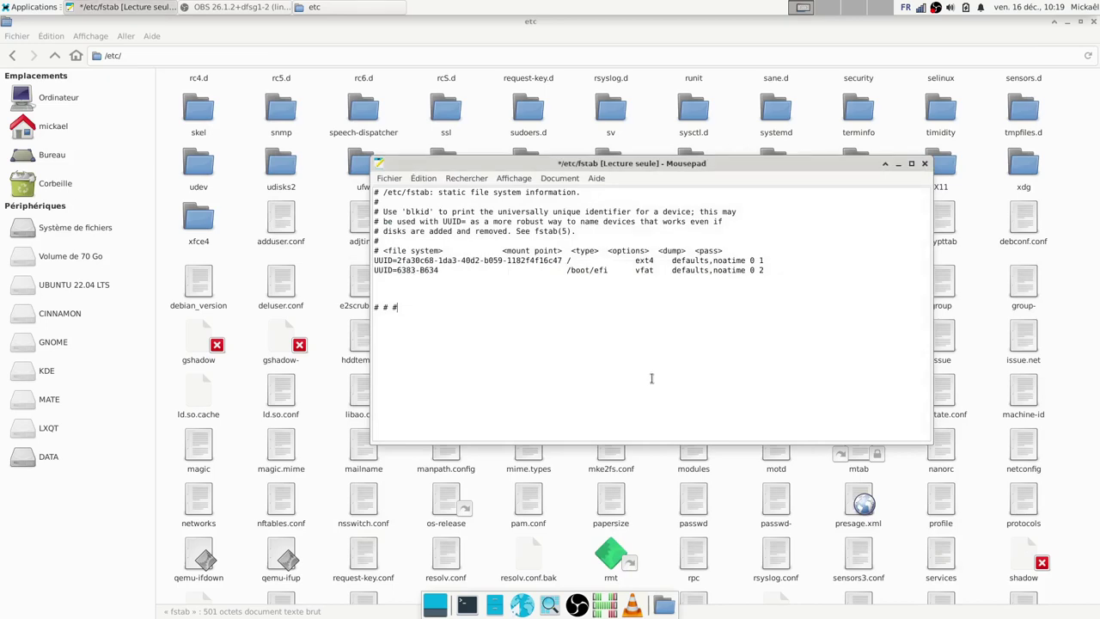
# Close fstab without saving the changes and close the file manager window.
pyautogui.click(925, 166)
pyautogui.click(687, 343)
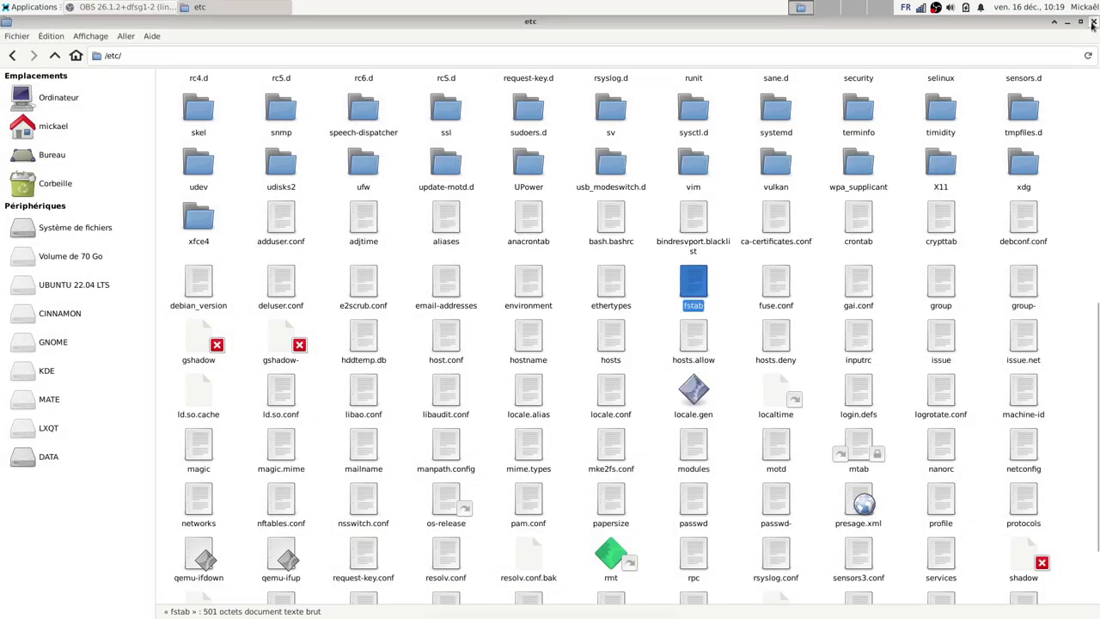
pyautogui.click(1093, 22)
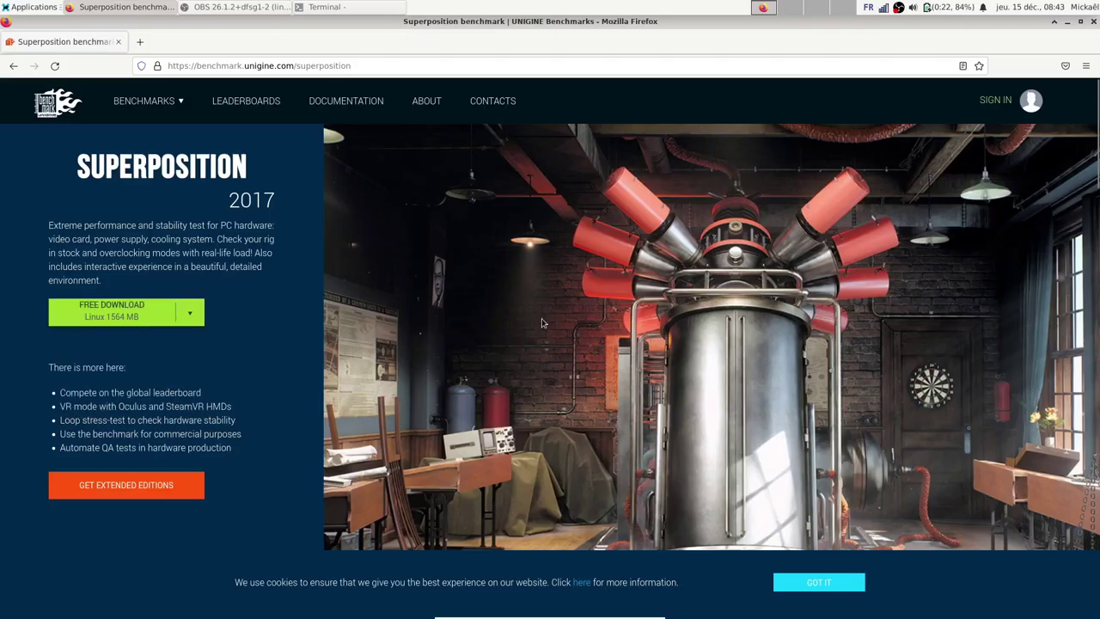
# From the Superposition download page, open the Téléchargements folder in the file manager.
pyautogui.click(190, 313)
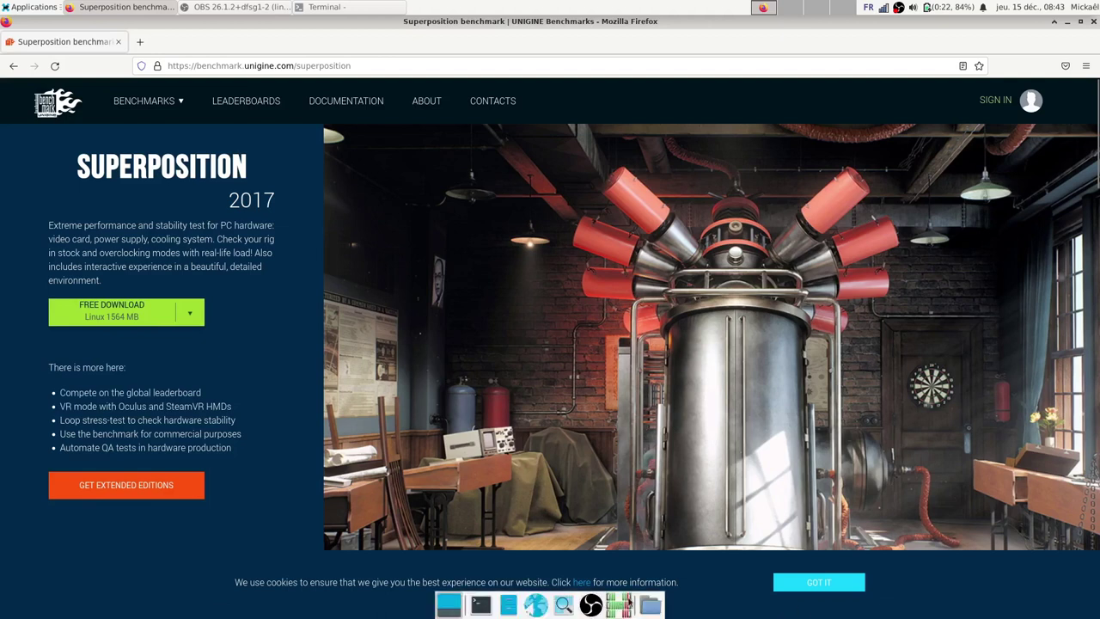
pyautogui.click(651, 606)
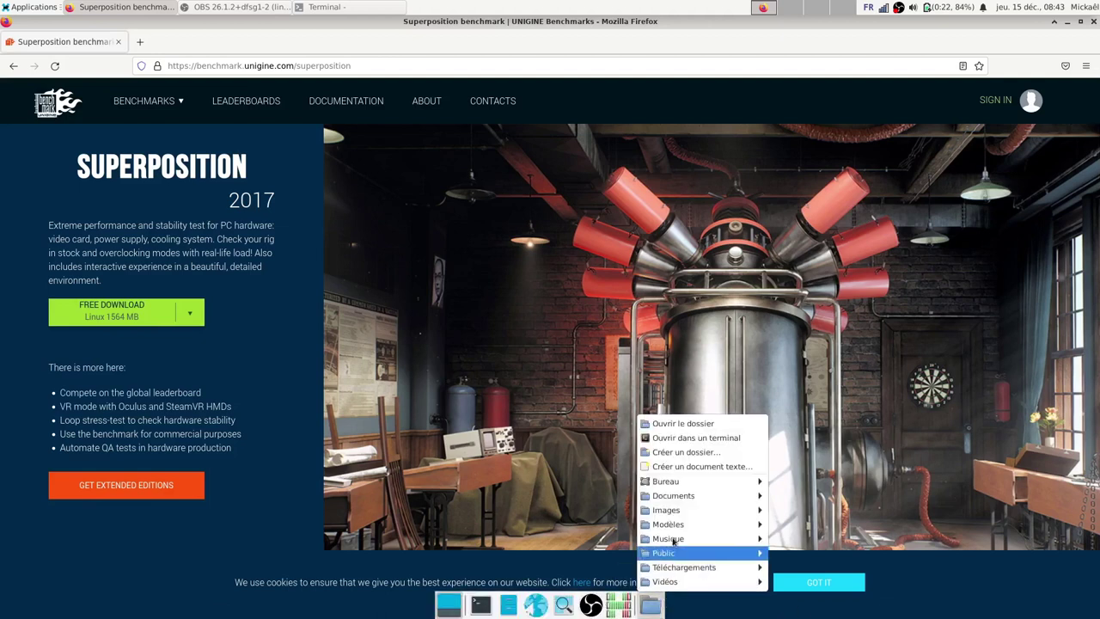
pyautogui.moveTo(688, 572)
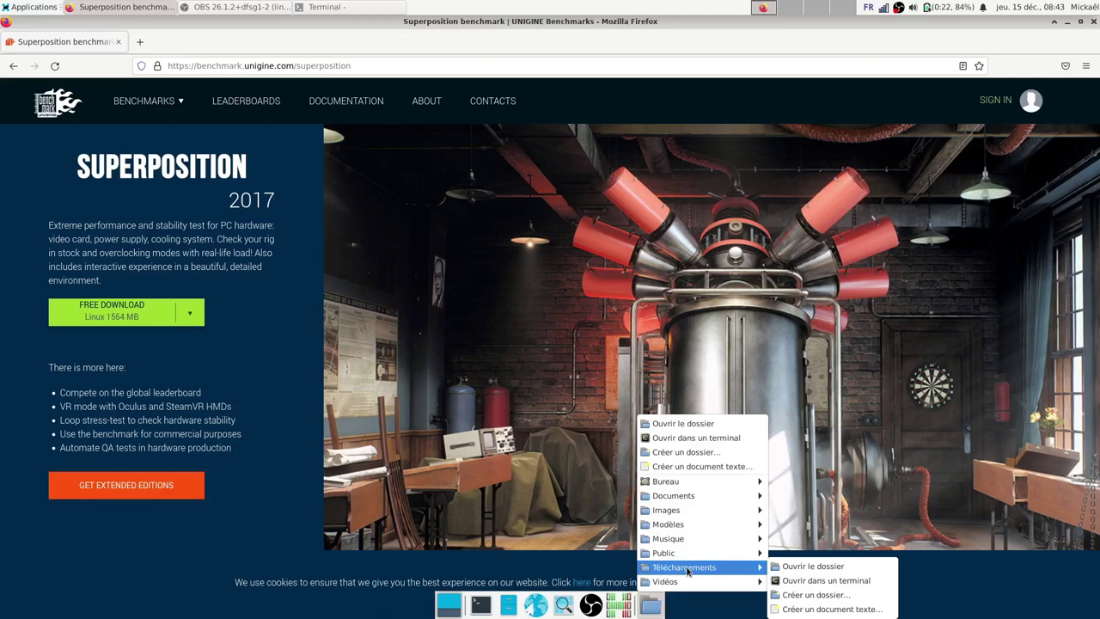
pyautogui.click(811, 567)
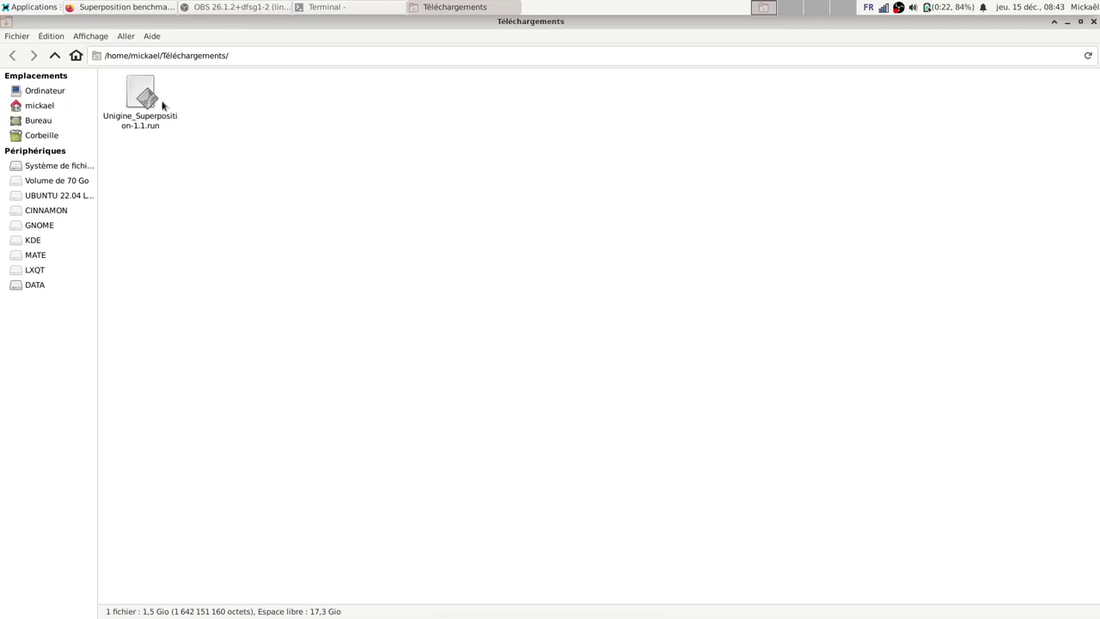
# Move Unigine_Superposition-1.1.run from Téléchargements to the user's home folder and open that folder.
pyautogui.click(147, 103)
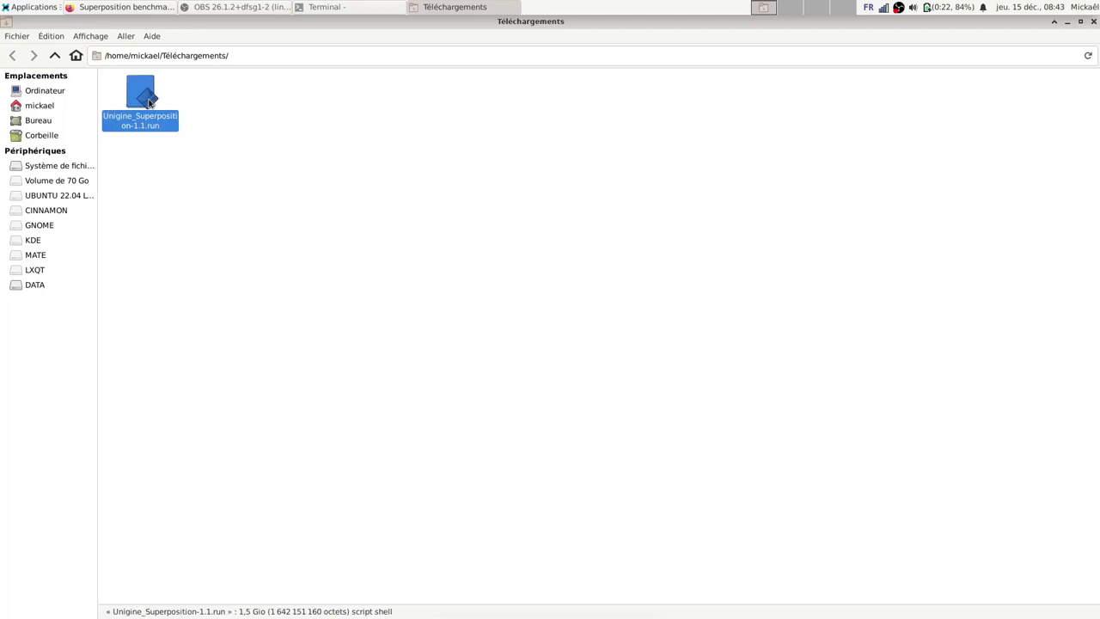
pyautogui.moveTo(148, 103); pyautogui.dragTo(39, 109)
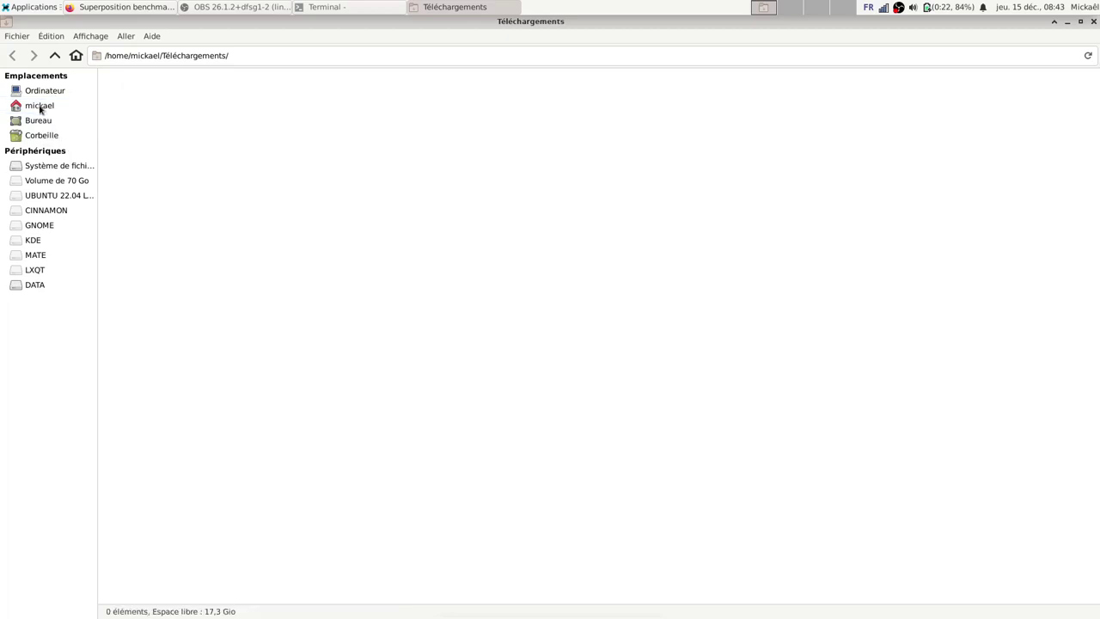
pyautogui.click(40, 106)
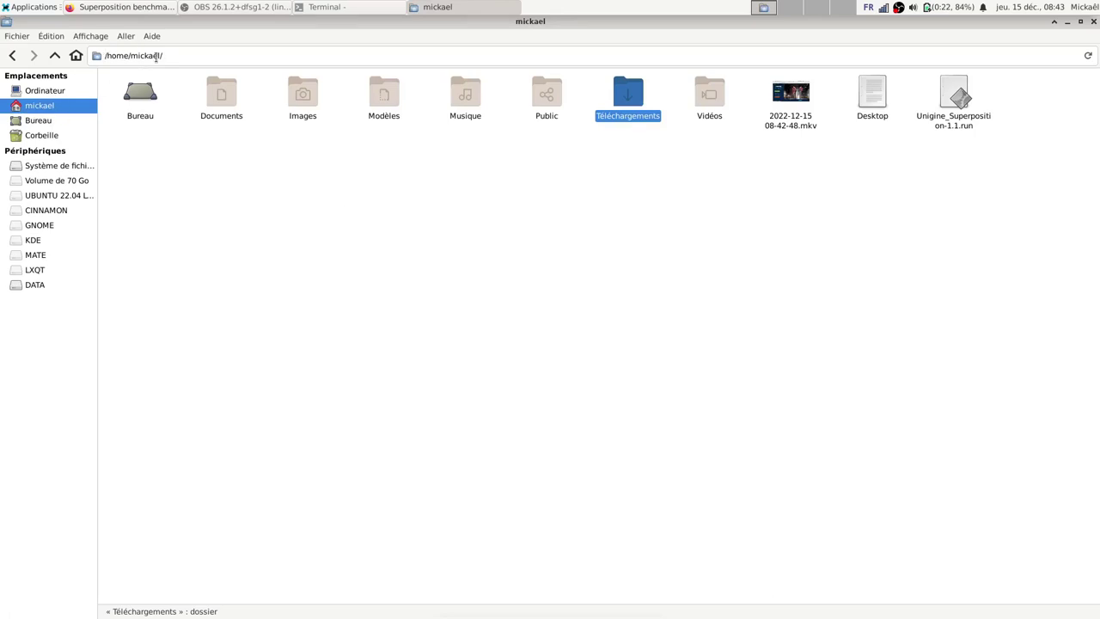
# Check in the properties of Unigine_Superposition-1.1.run that it is allowed to execute as a program, and close them.
pyautogui.click(738, 232)
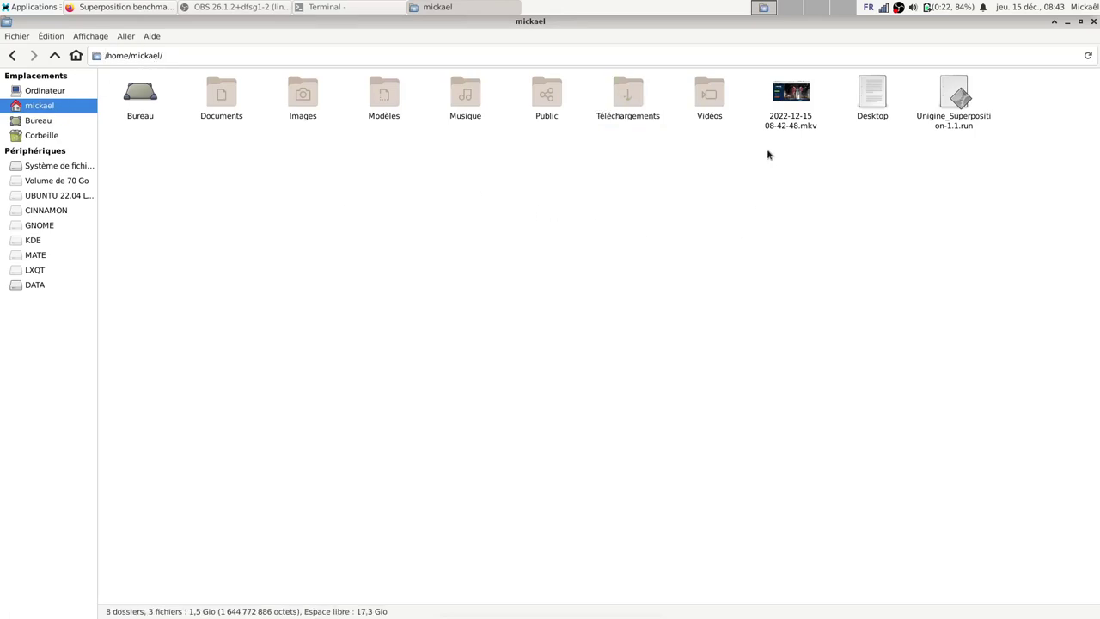
pyautogui.rightClick(951, 110)
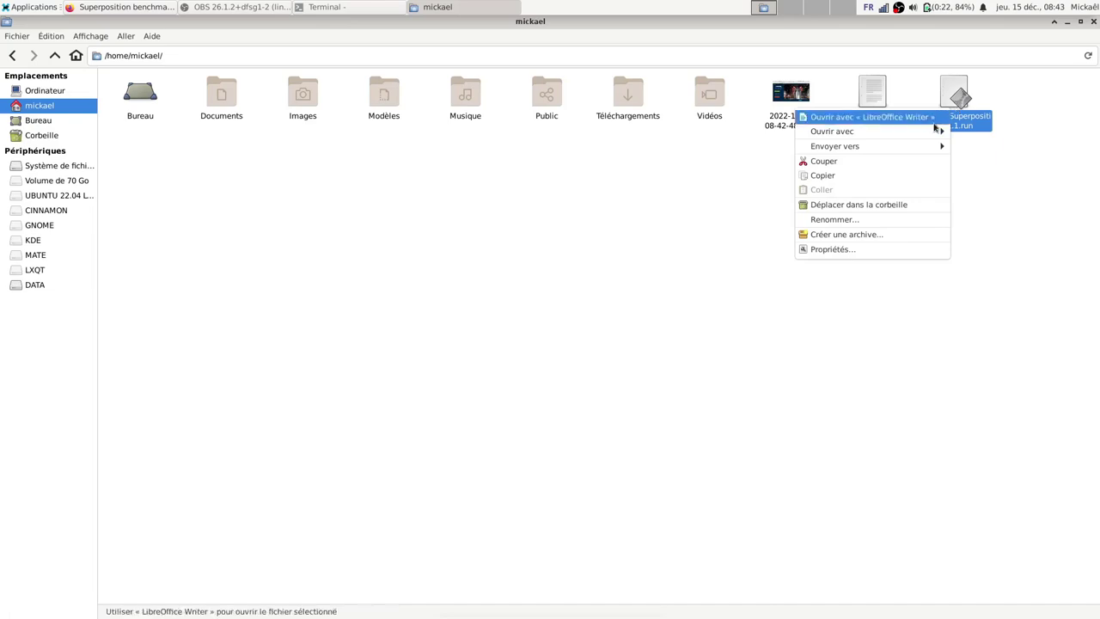
pyautogui.click(879, 249)
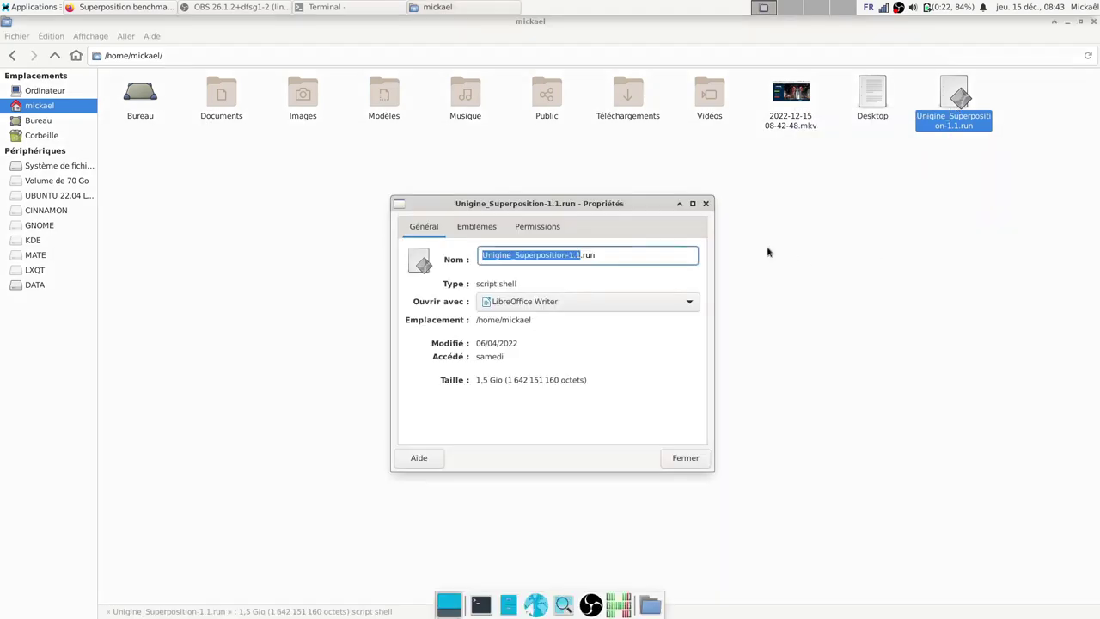
pyautogui.click(546, 226)
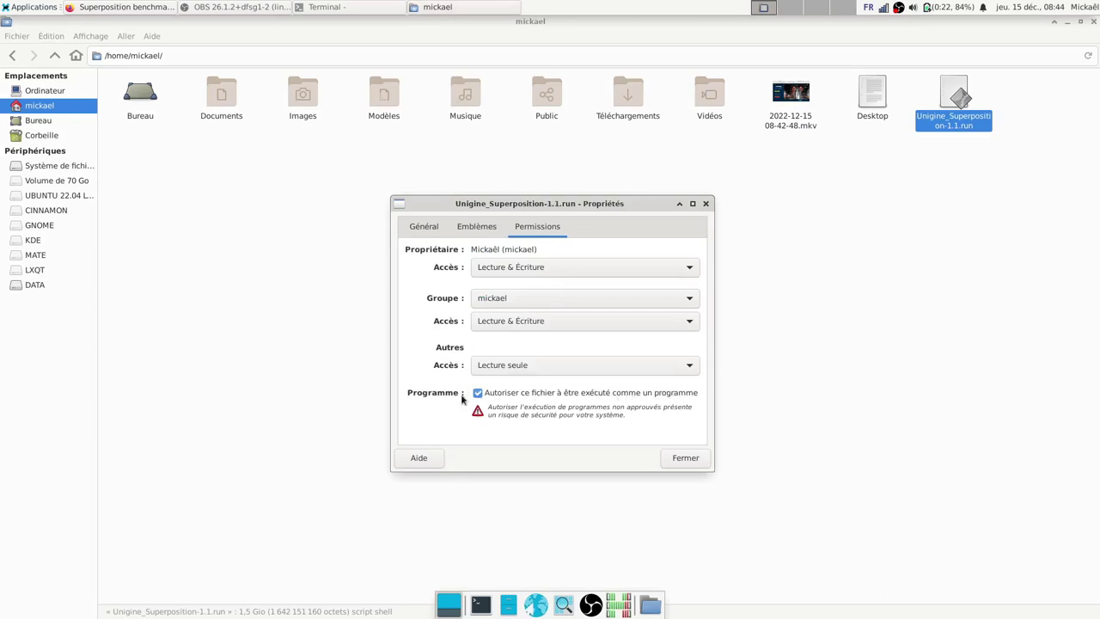
pyautogui.click(684, 457)
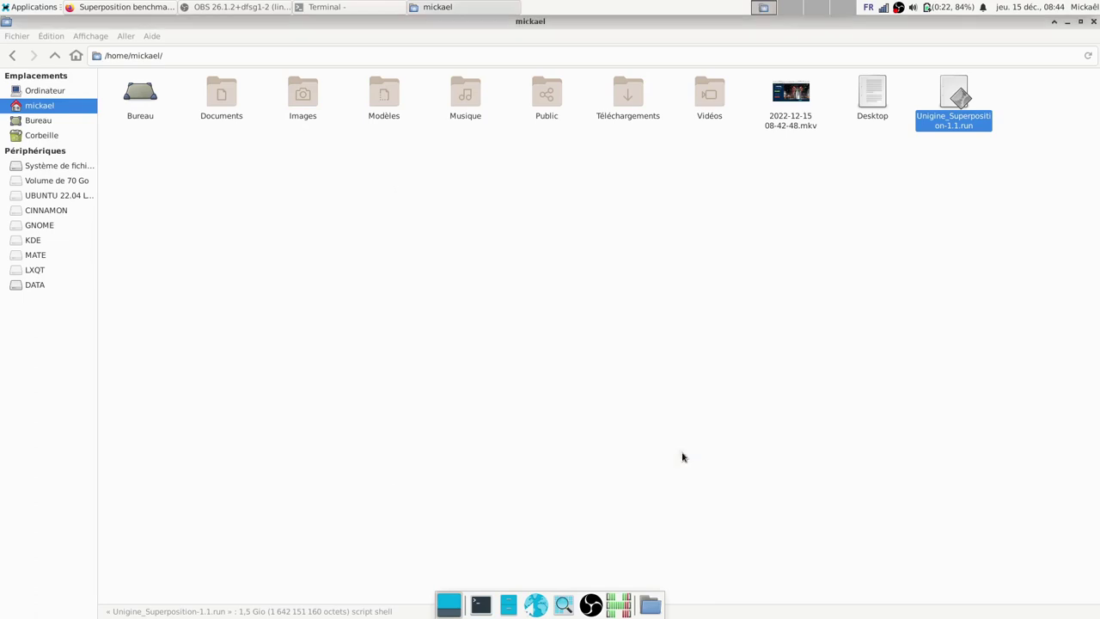
# Select Terminal Xfce among the applications for opening Unigine_Superposition-1.1.run and bring up a terminal window.
pyautogui.rightClick(956, 112)
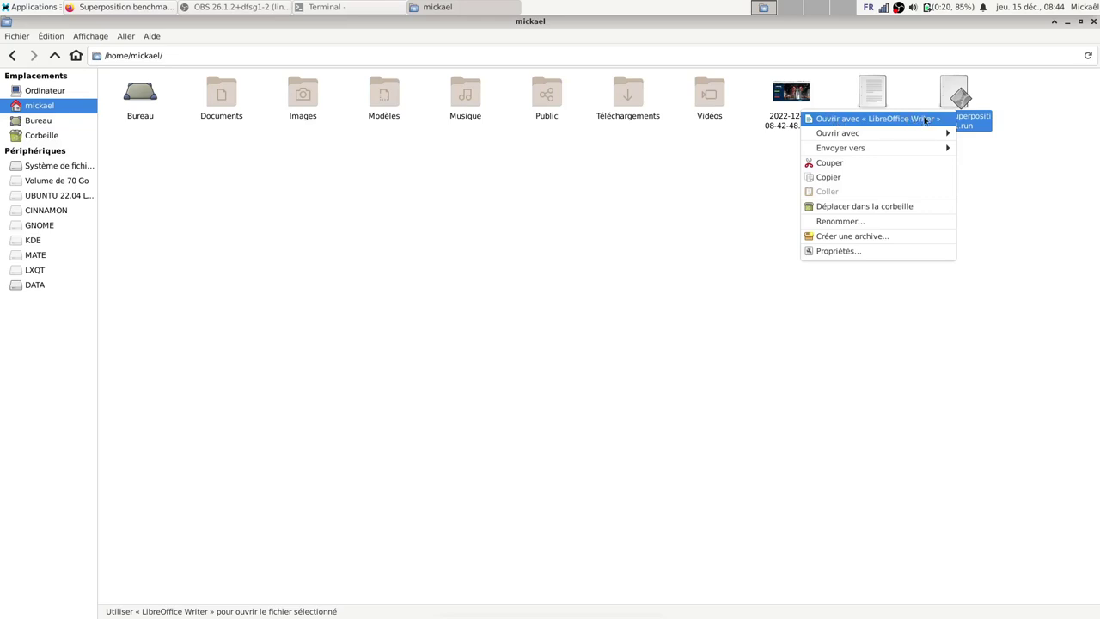
pyautogui.moveTo(858, 135)
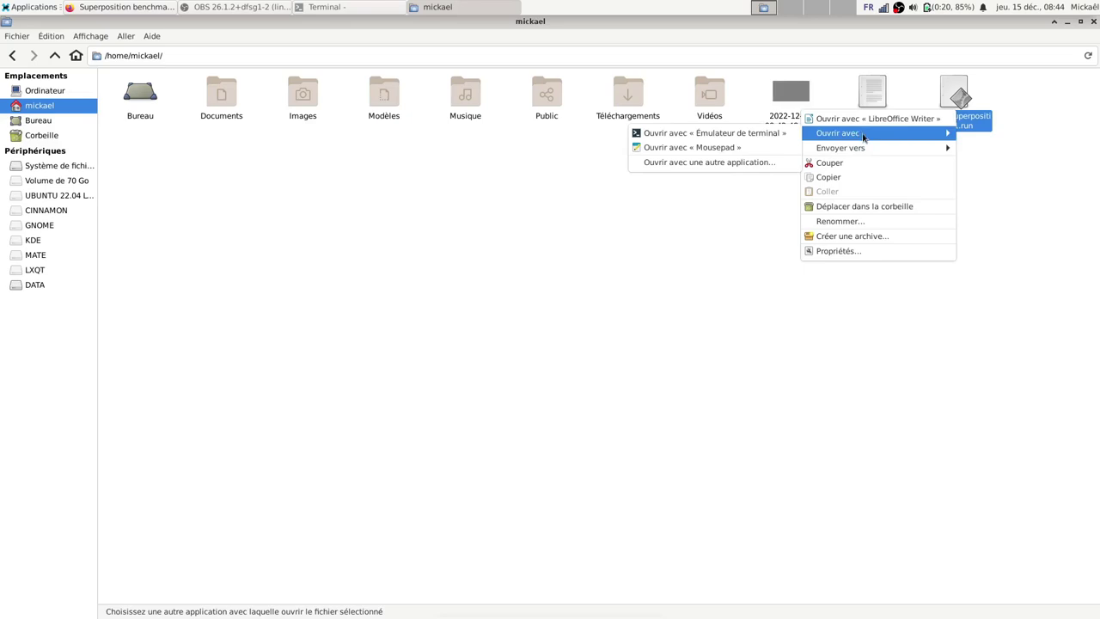
pyautogui.click(714, 166)
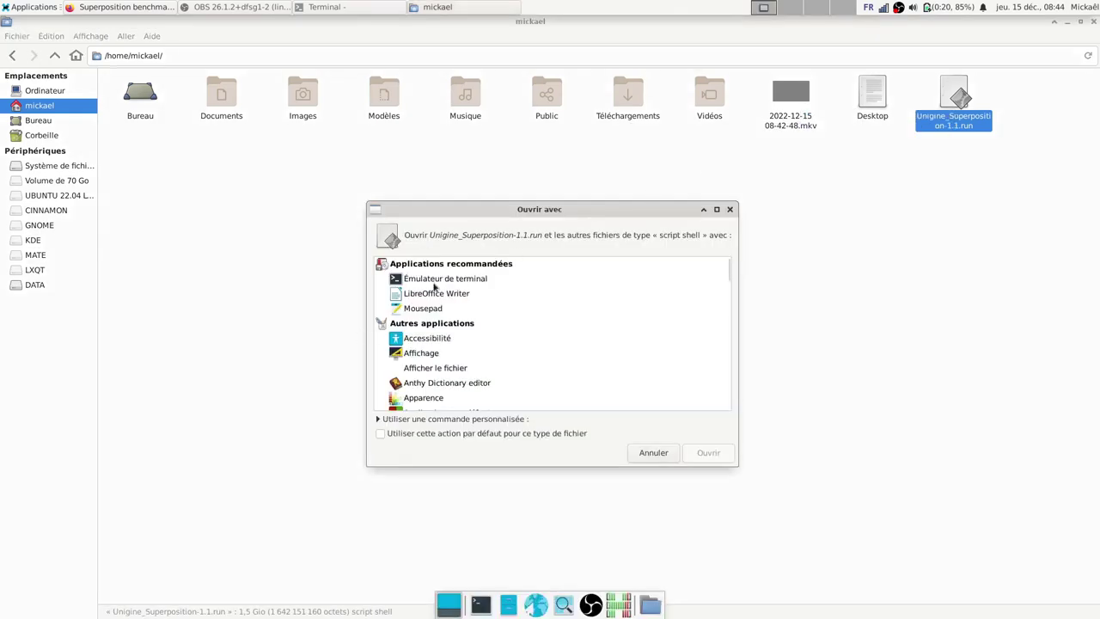
pyautogui.scroll(-1, 457, 282)
pyautogui.scroll(-5, 456, 286)
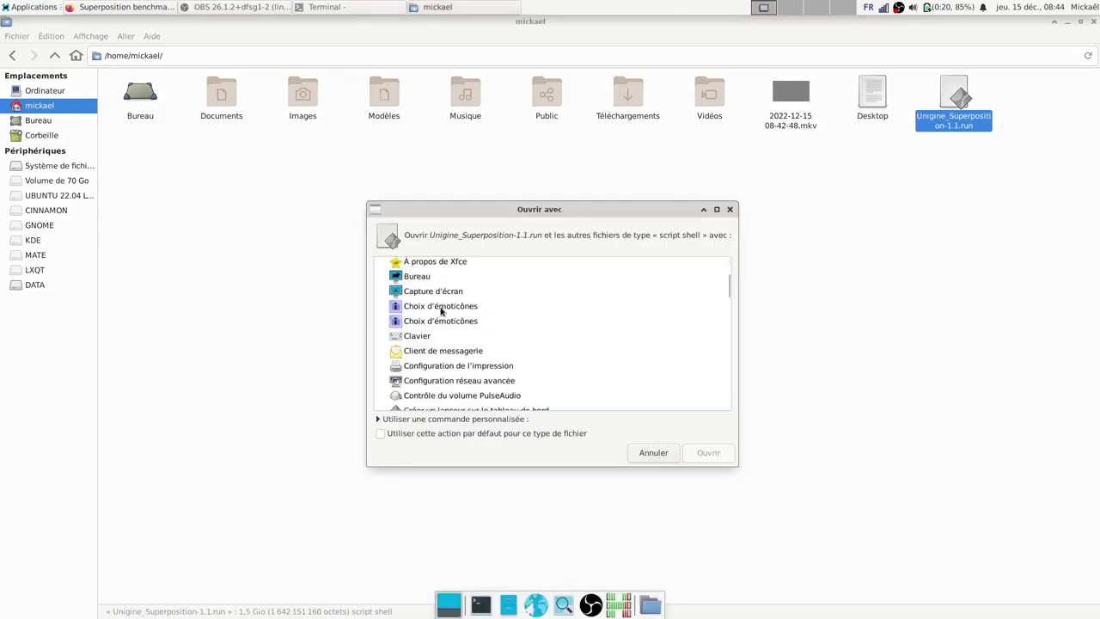
pyautogui.scroll(-6, 425, 311)
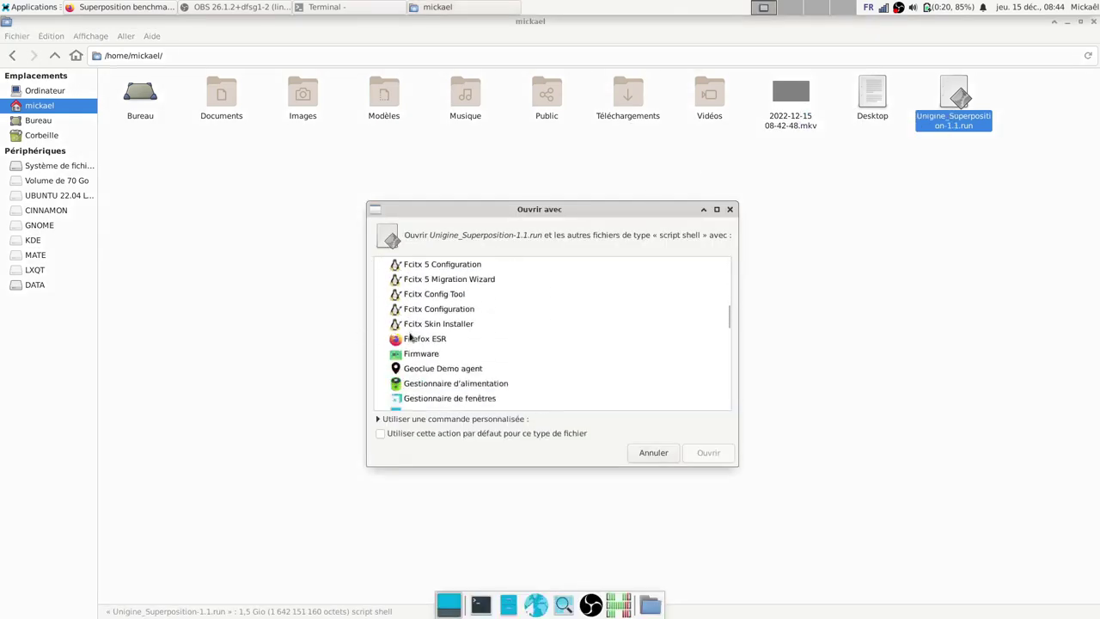
pyautogui.scroll(-5, 410, 335)
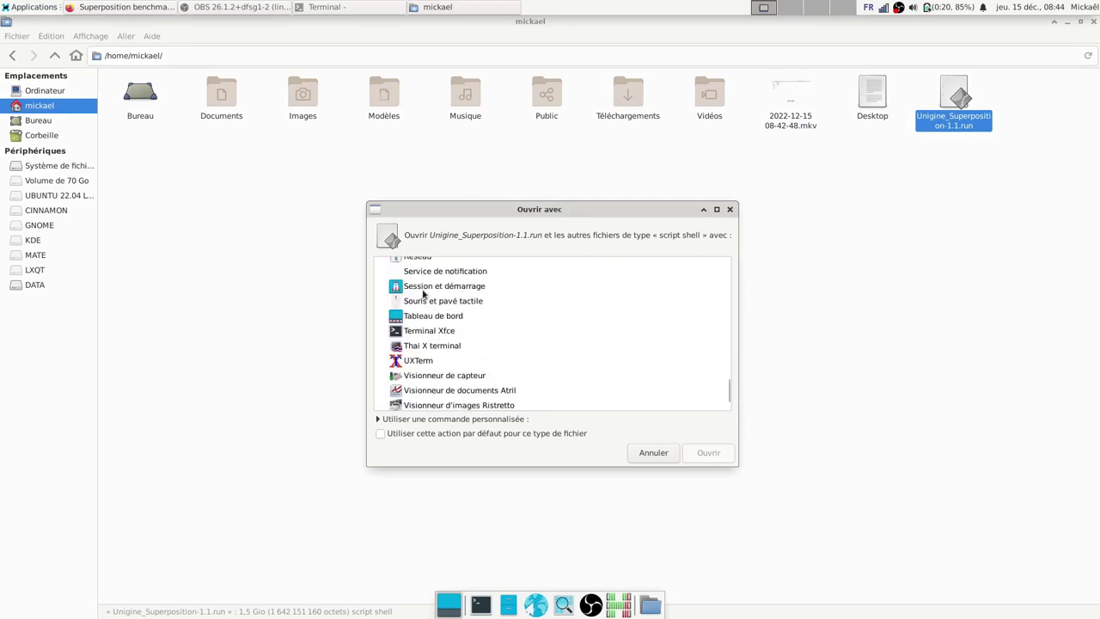
pyautogui.click(432, 336)
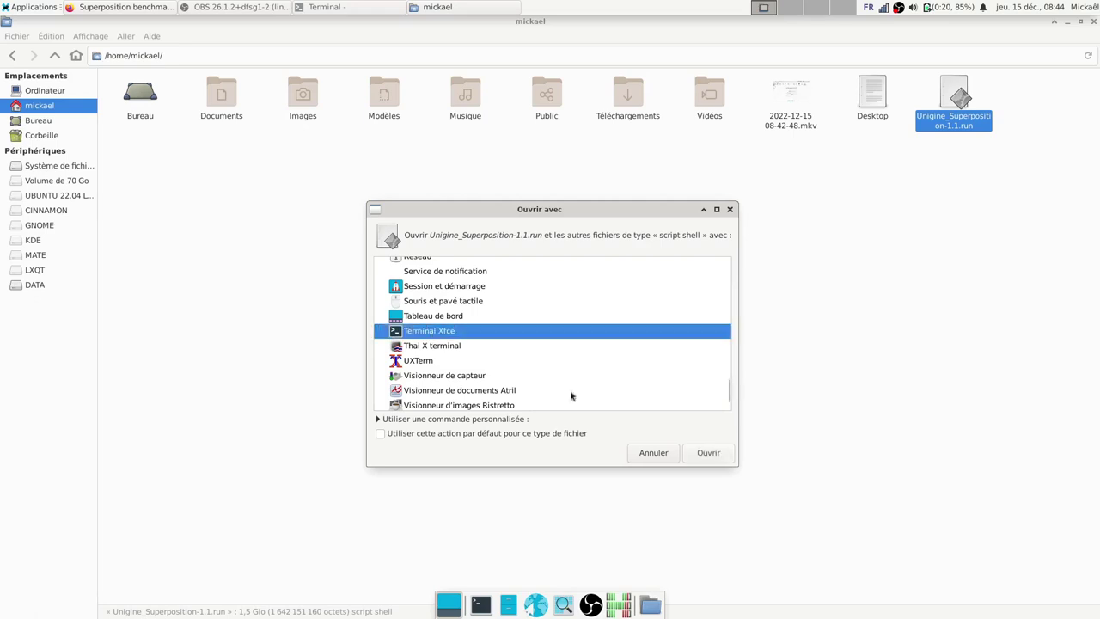
pyautogui.click(667, 455)
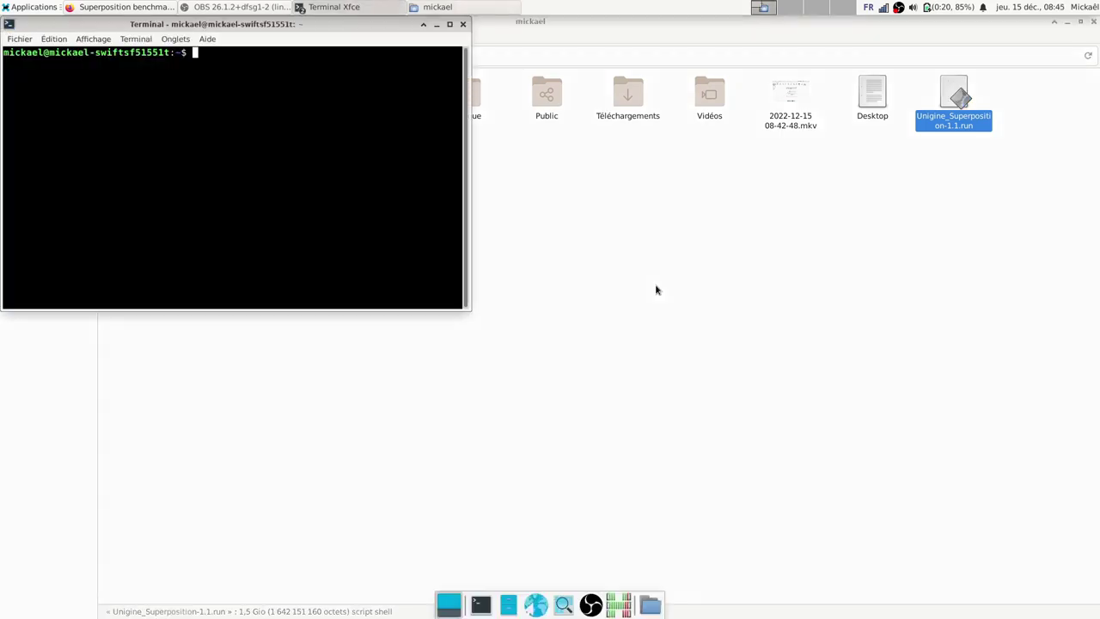
# Move the terminal window to the middle of the desktop and keep it always above other windows.
pyautogui.moveTo(361, 29); pyautogui.dragTo(646, 222)
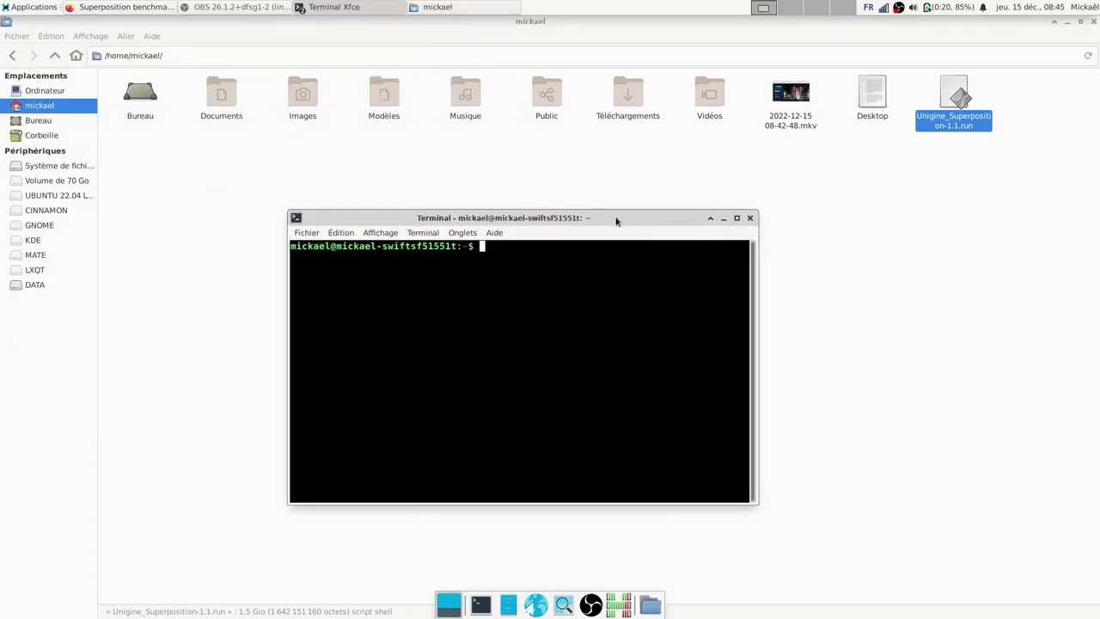
pyautogui.rightClick(616, 222)
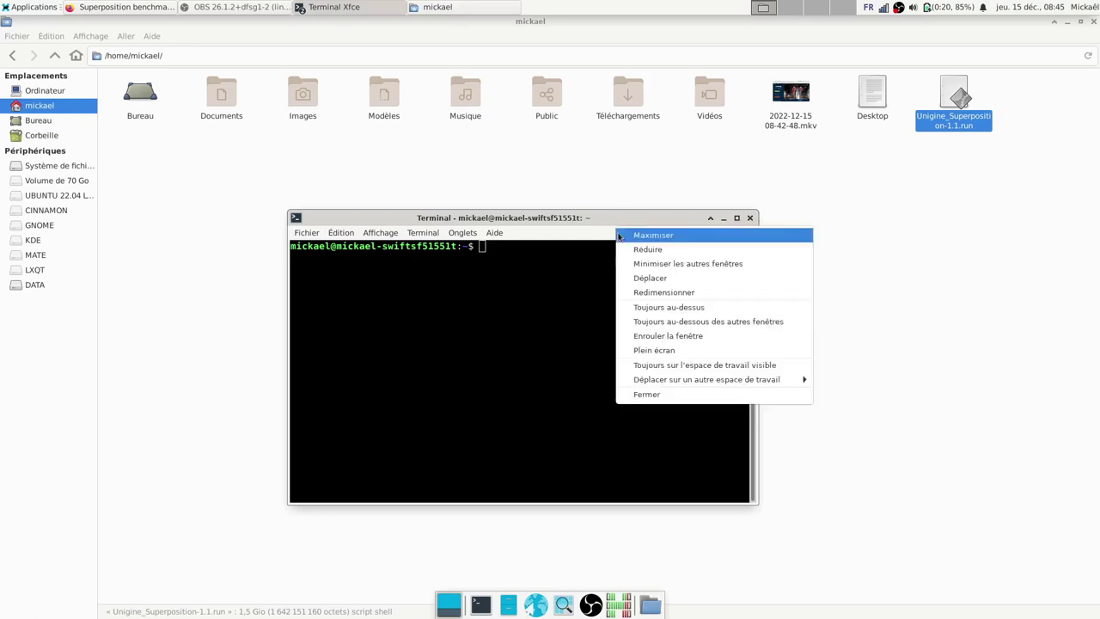
pyautogui.click(679, 309)
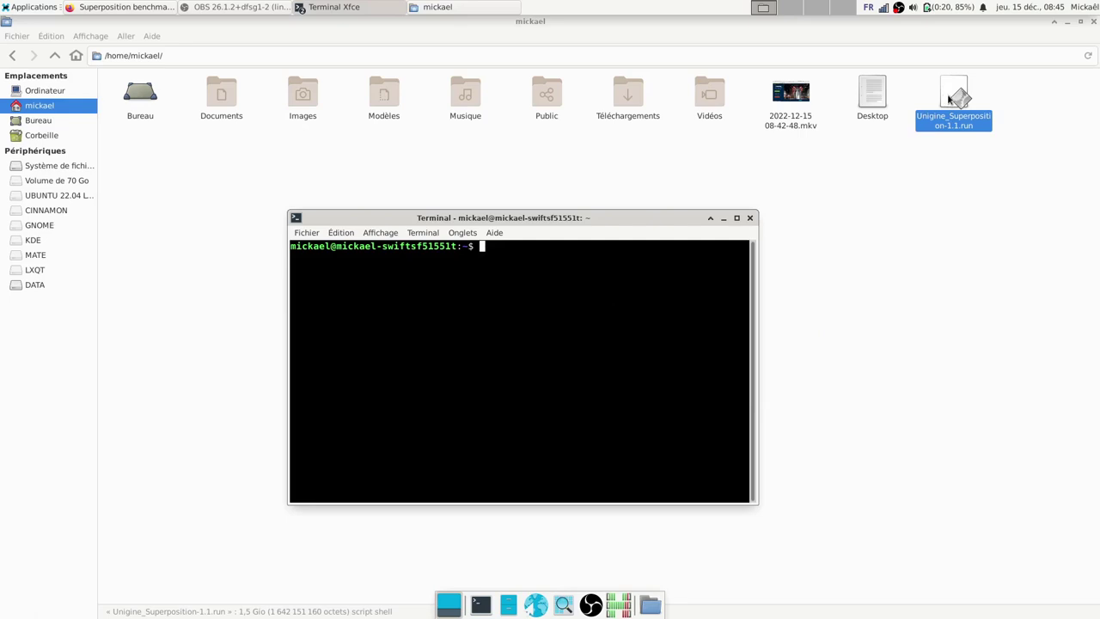
# Insert the path of Unigine_Superposition-1.1.run into the terminal, widen the window and run the installer.
pyautogui.moveTo(953, 97); pyautogui.dragTo(484, 339)
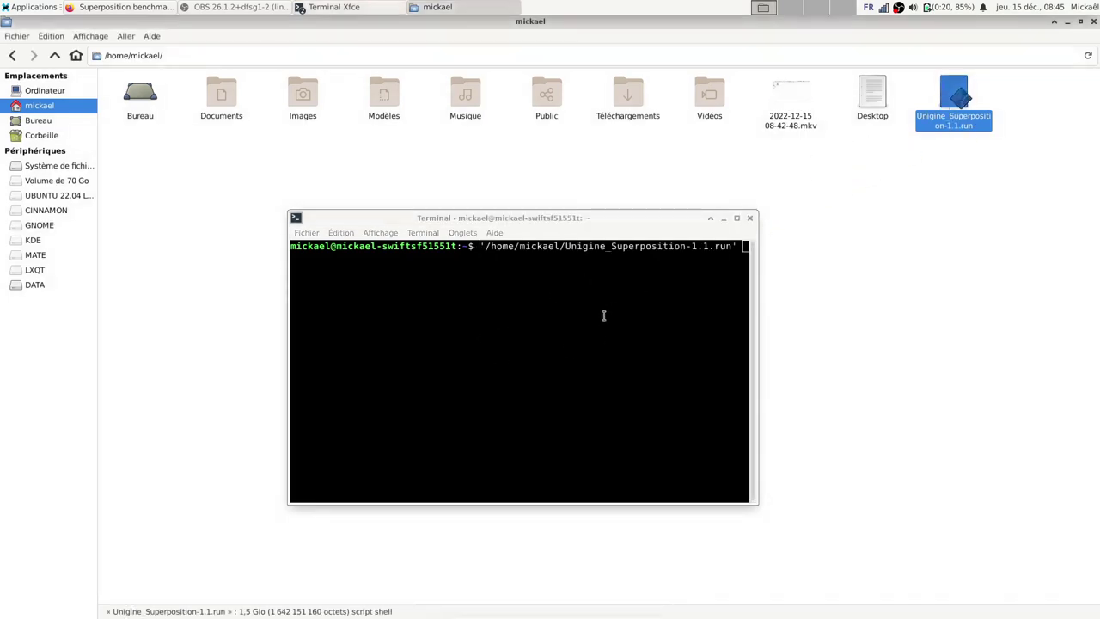
pyautogui.moveTo(755, 495); pyautogui.dragTo(913, 516)
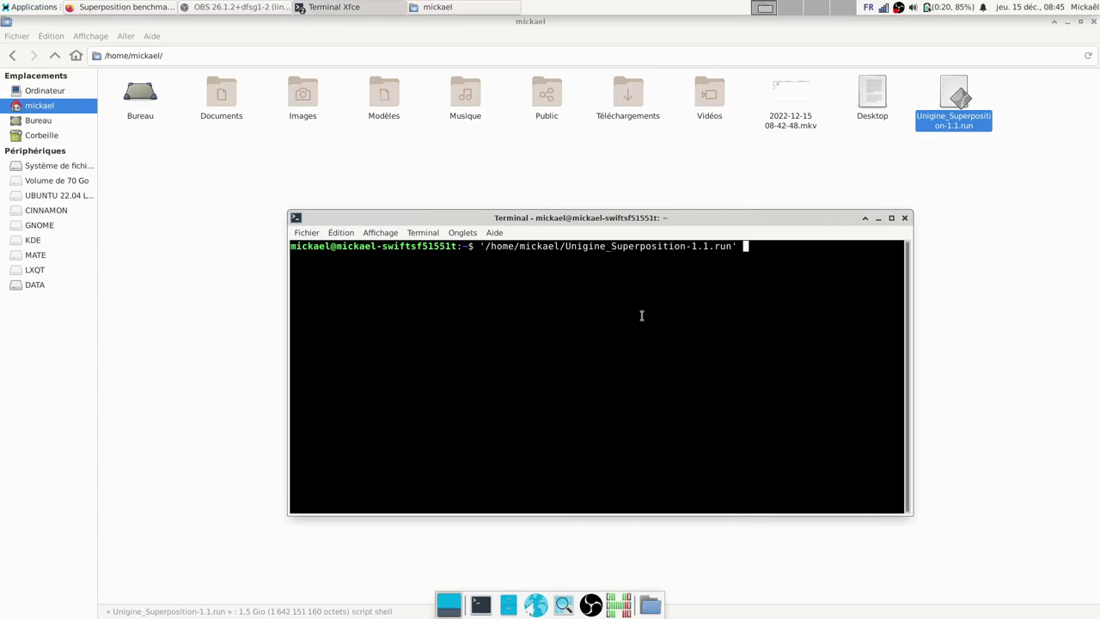
pyautogui.press('Return')
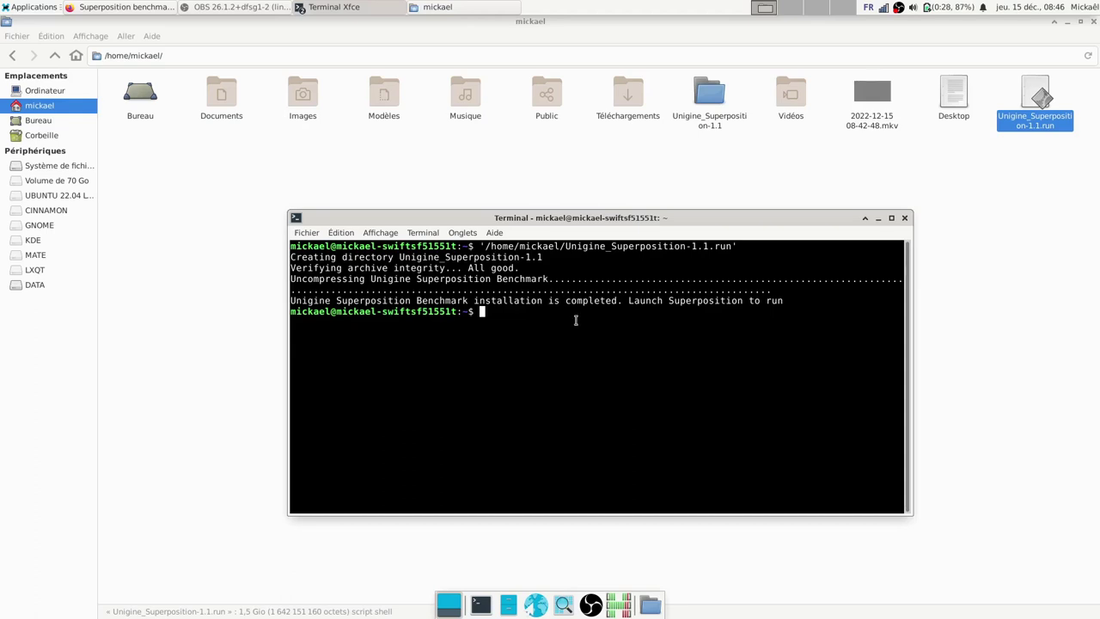
# Launch Superposition from the Unigine_Superposition-1.1 folder, closing the terminal, and set the benchmark preset to 720p Low.
pyautogui.doubleClick(712, 95)
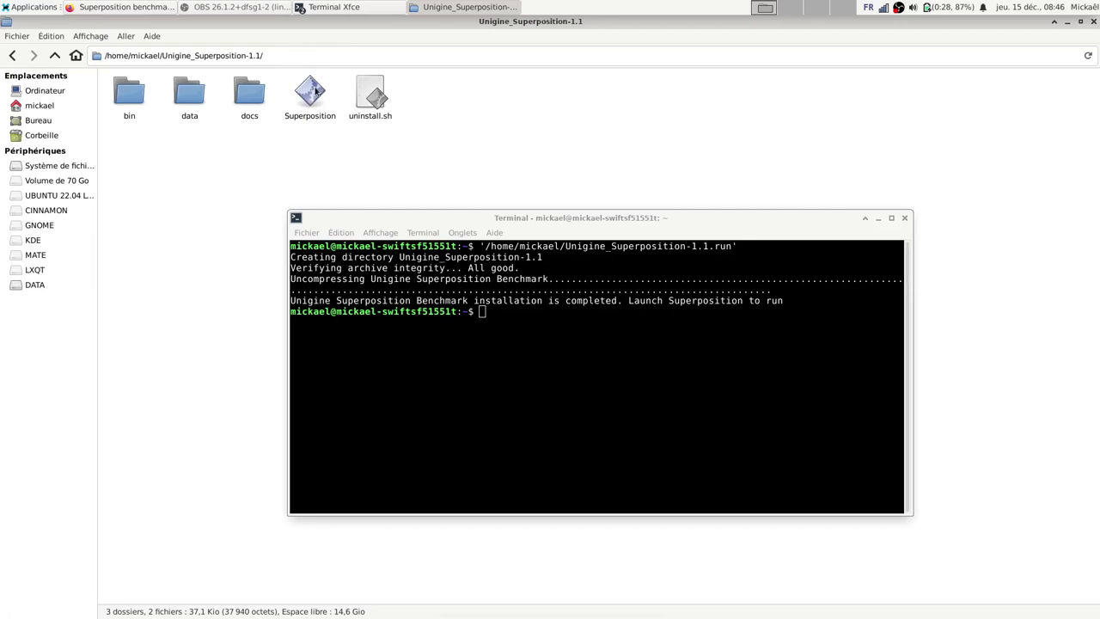
pyautogui.click(313, 93)
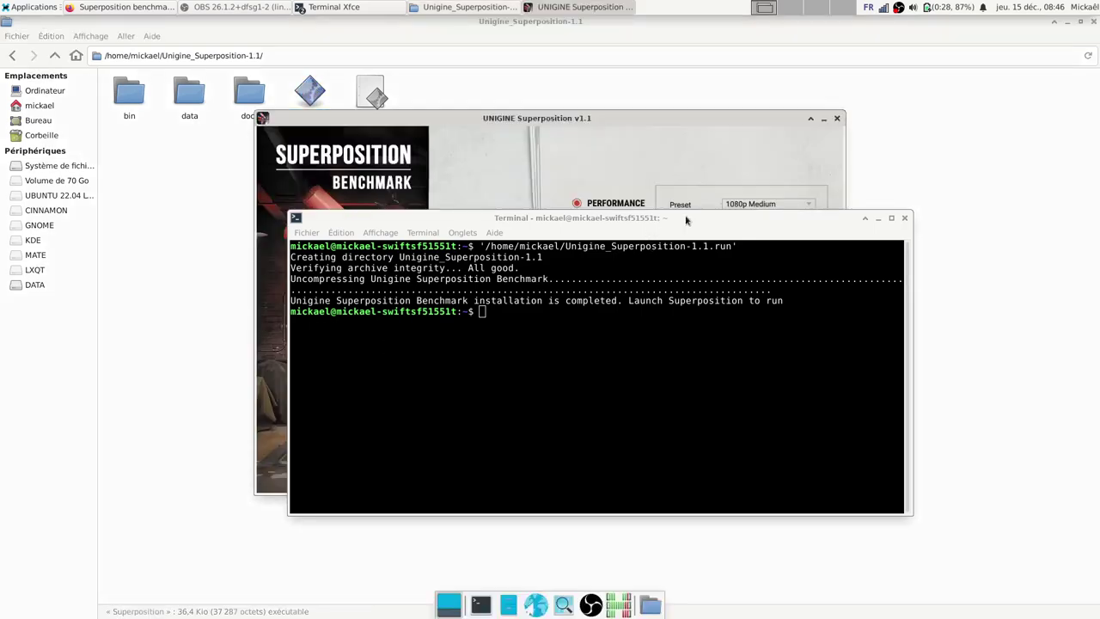
pyautogui.click(903, 219)
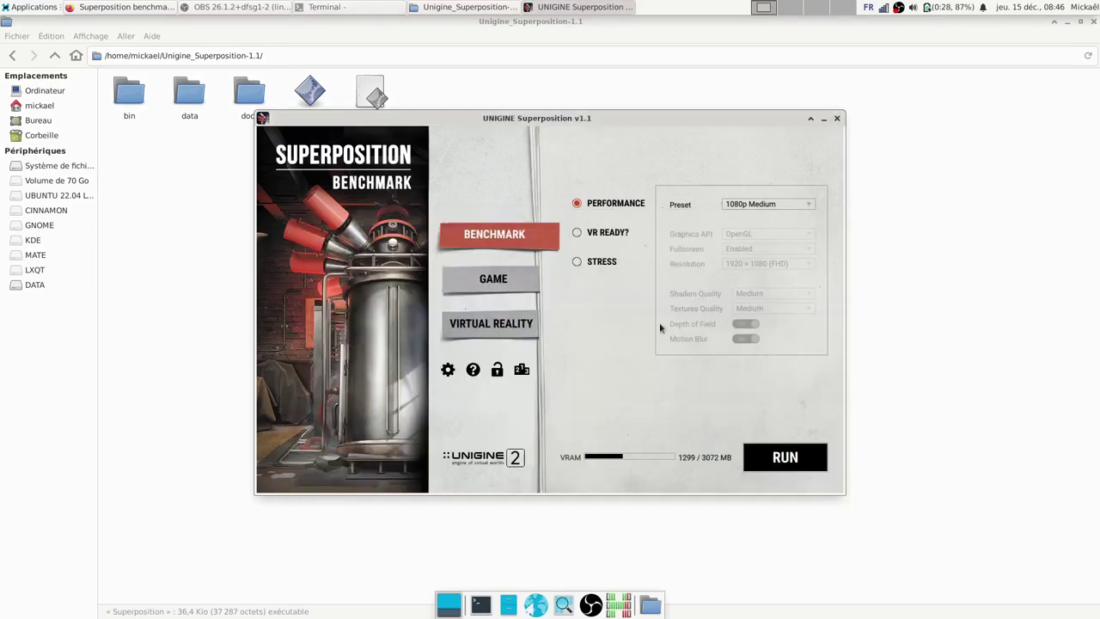
pyautogui.click(804, 204)
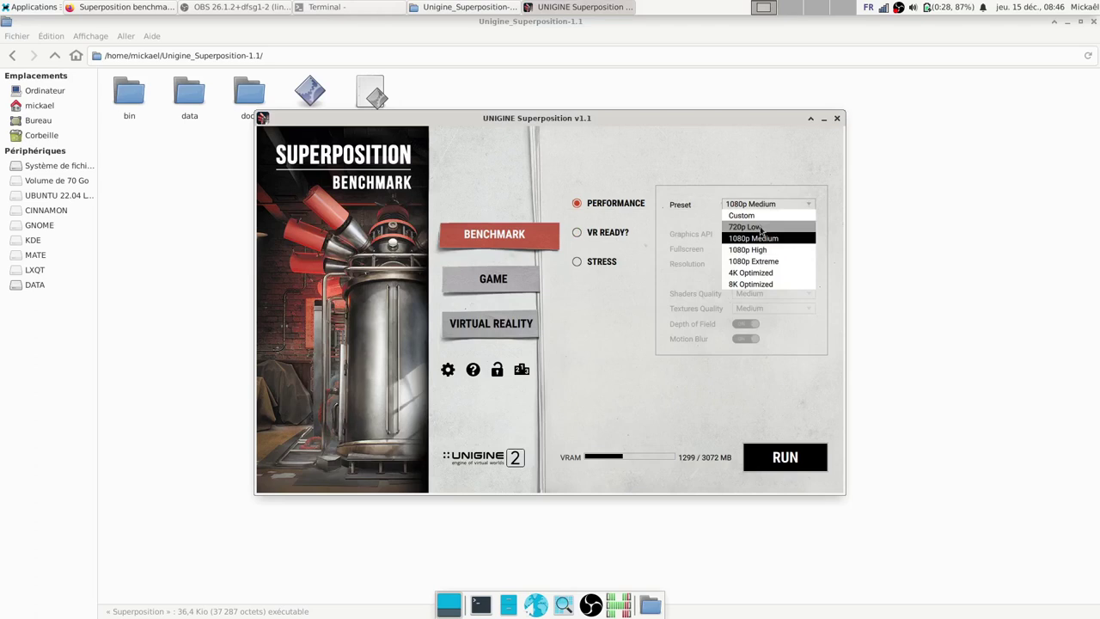
pyautogui.click(761, 228)
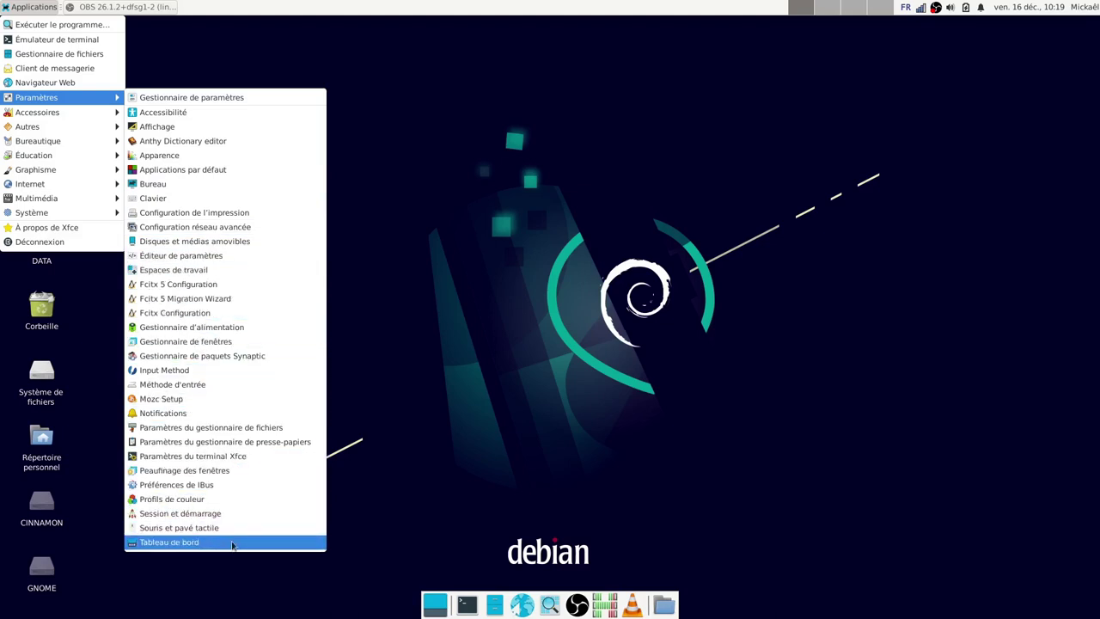
# Open the settings manager maximized and review the Apparence style, icon, font and Paramètres pages before closing it.
pyautogui.click(226, 100)
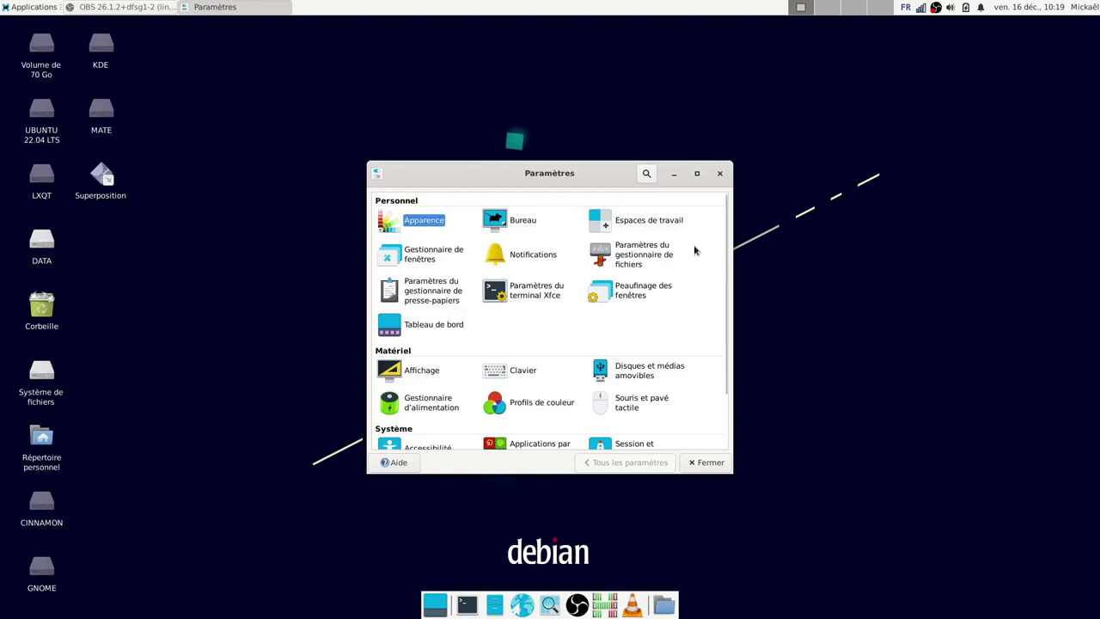
pyautogui.click(698, 173)
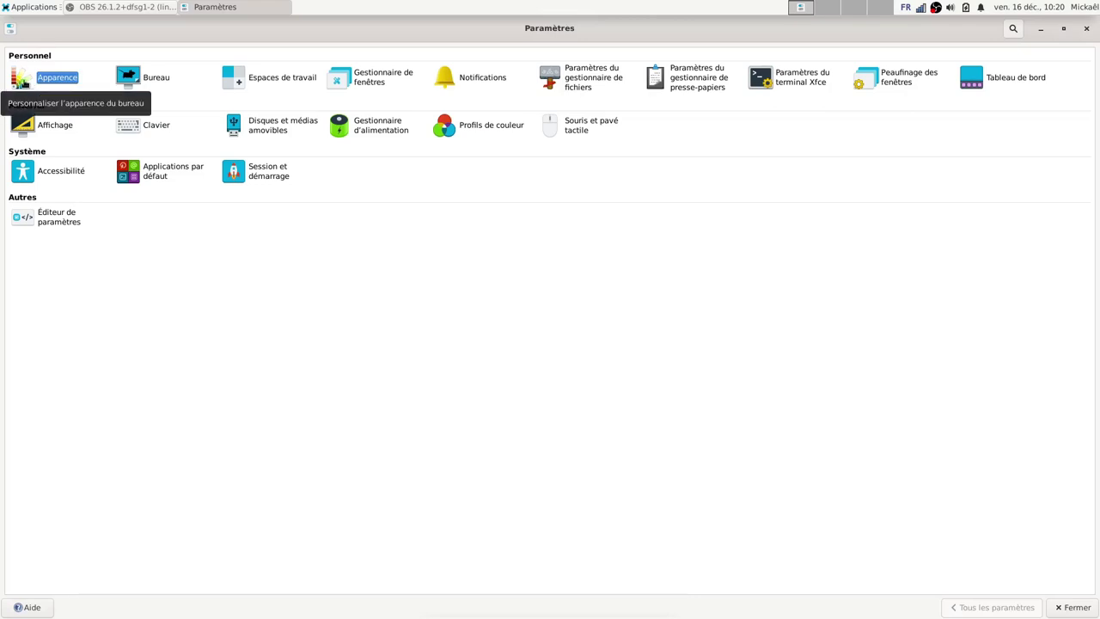
pyautogui.click(21, 79)
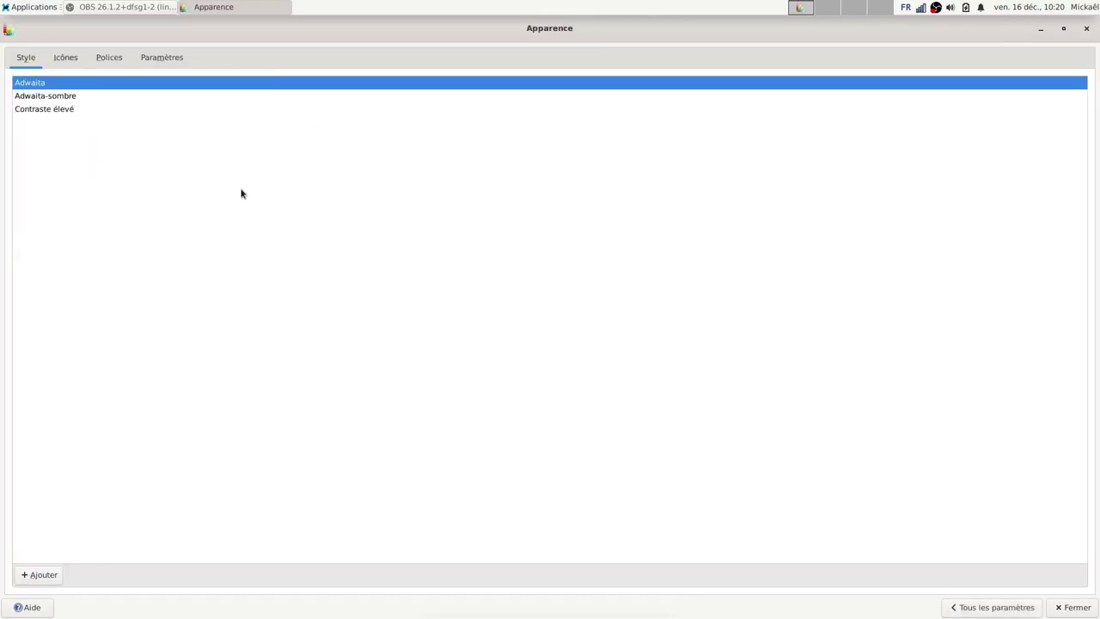
pyautogui.click(65, 59)
pyautogui.click(110, 61)
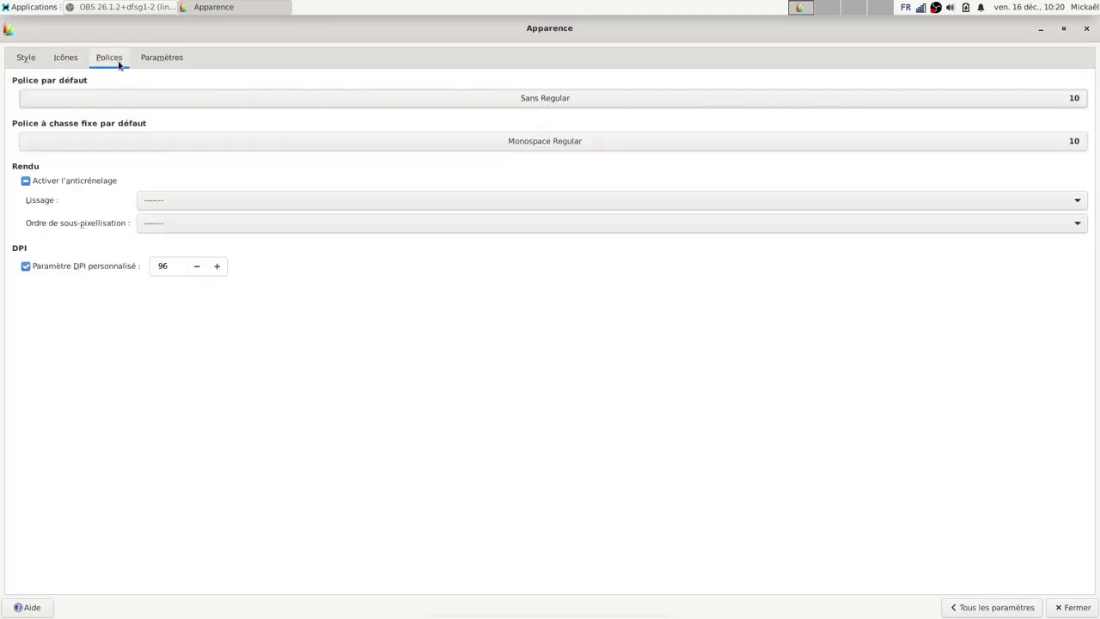
pyautogui.click(166, 59)
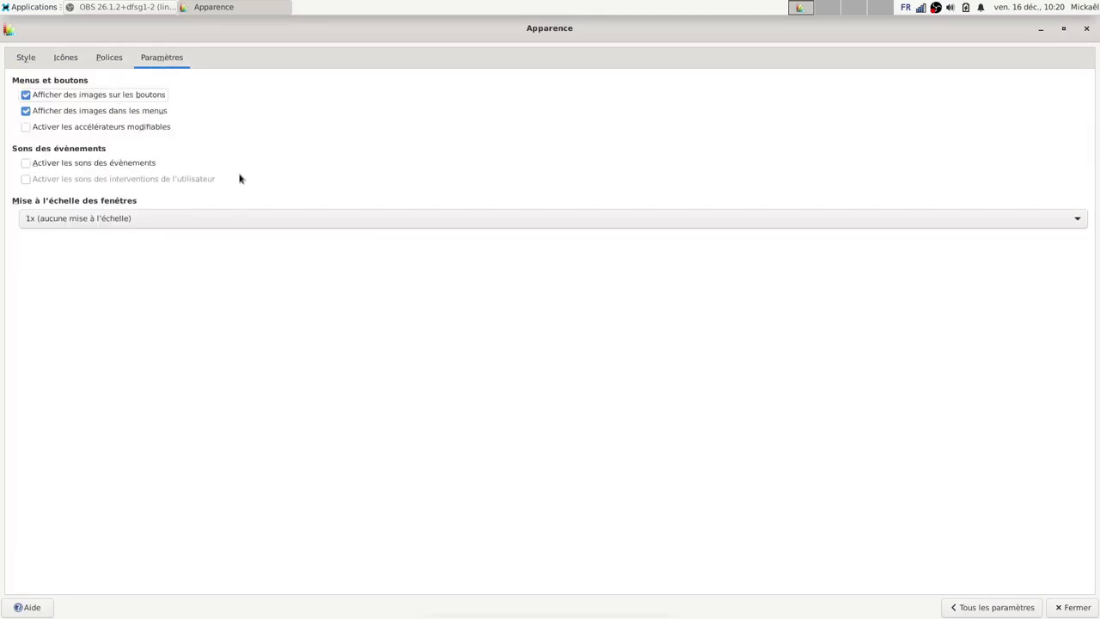
pyautogui.click(1087, 28)
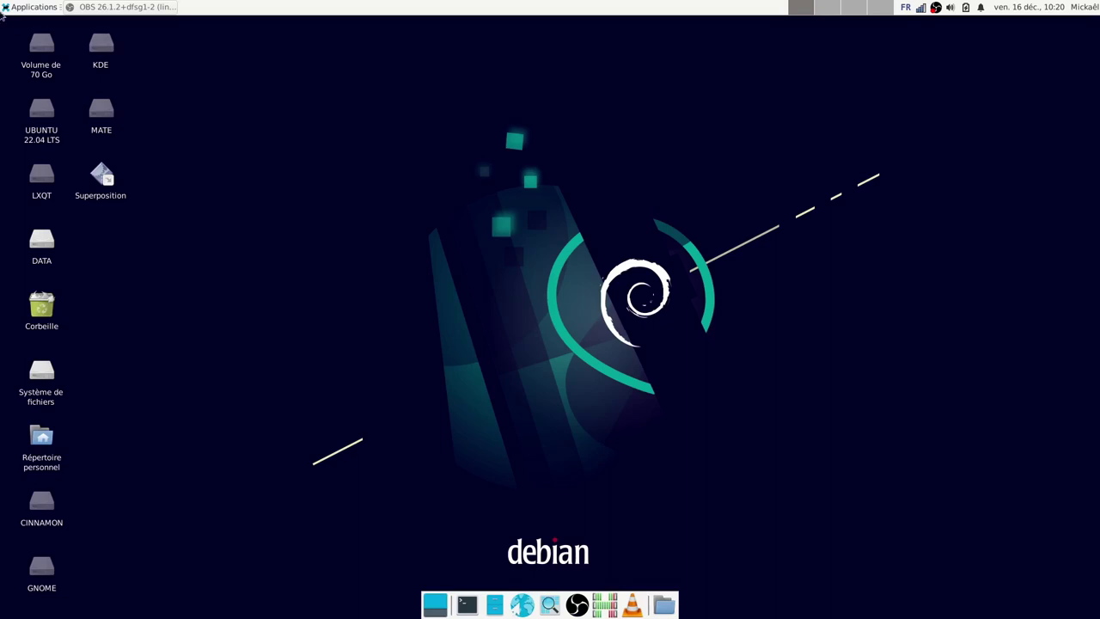
# Reopen the settings manager maximized, view the Bureau background settings and return to the overview of all settings.
pyautogui.click(4, 10)
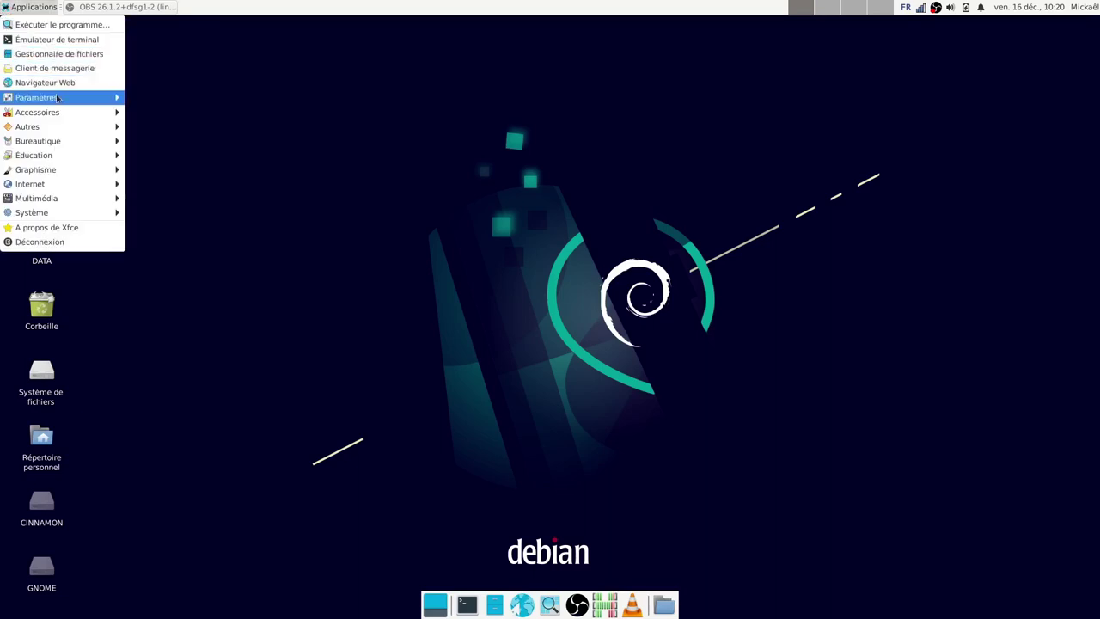
pyautogui.moveTo(57, 98)
pyautogui.click(193, 98)
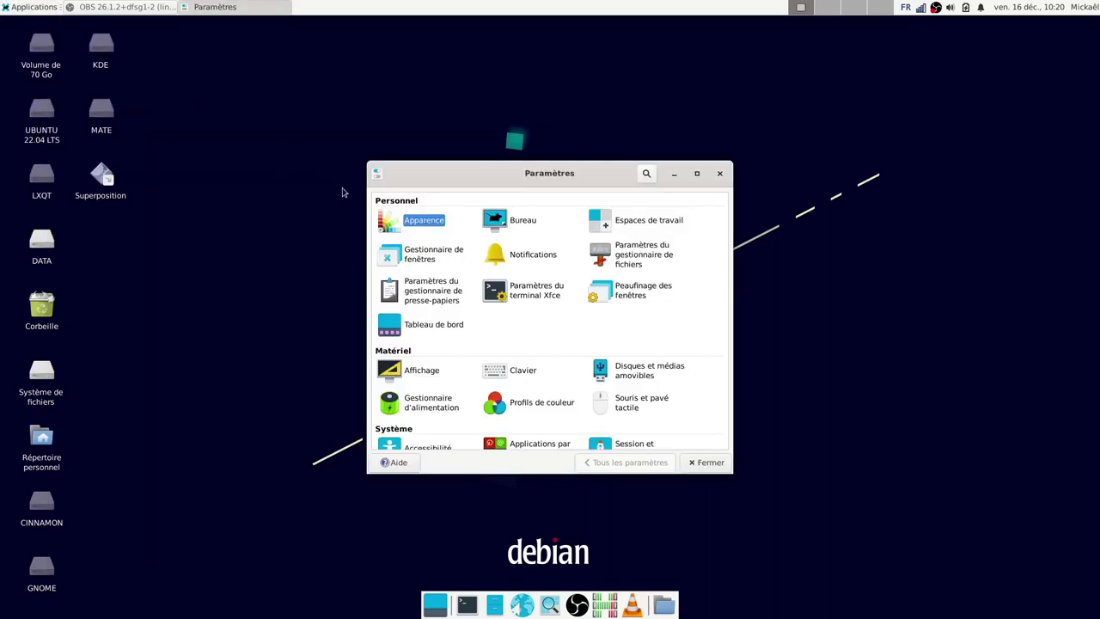
pyautogui.click(699, 173)
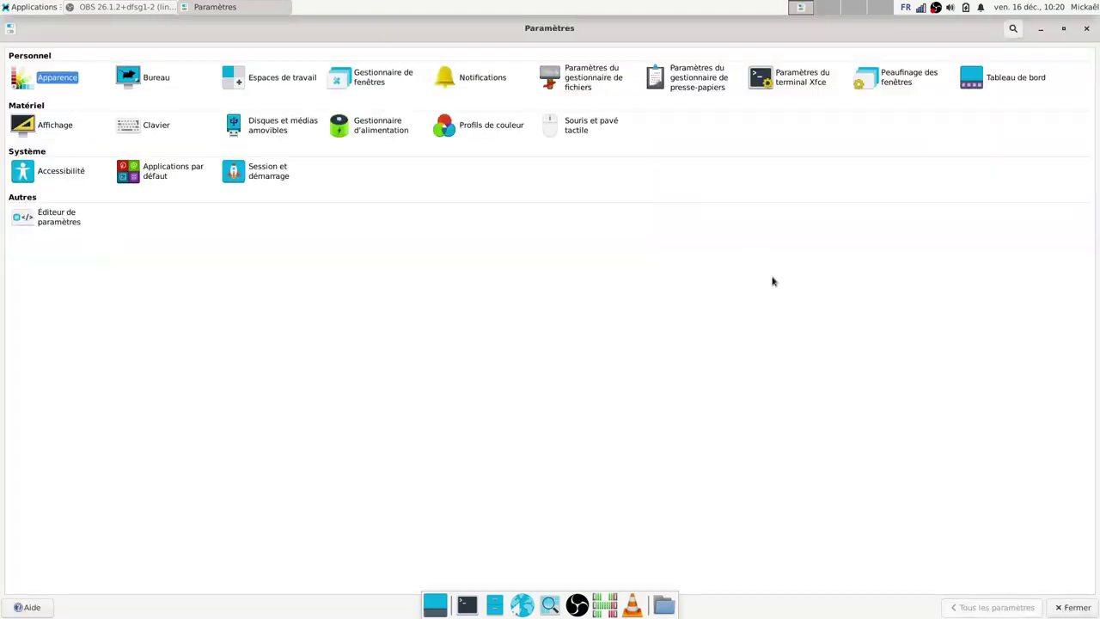
pyautogui.click(146, 78)
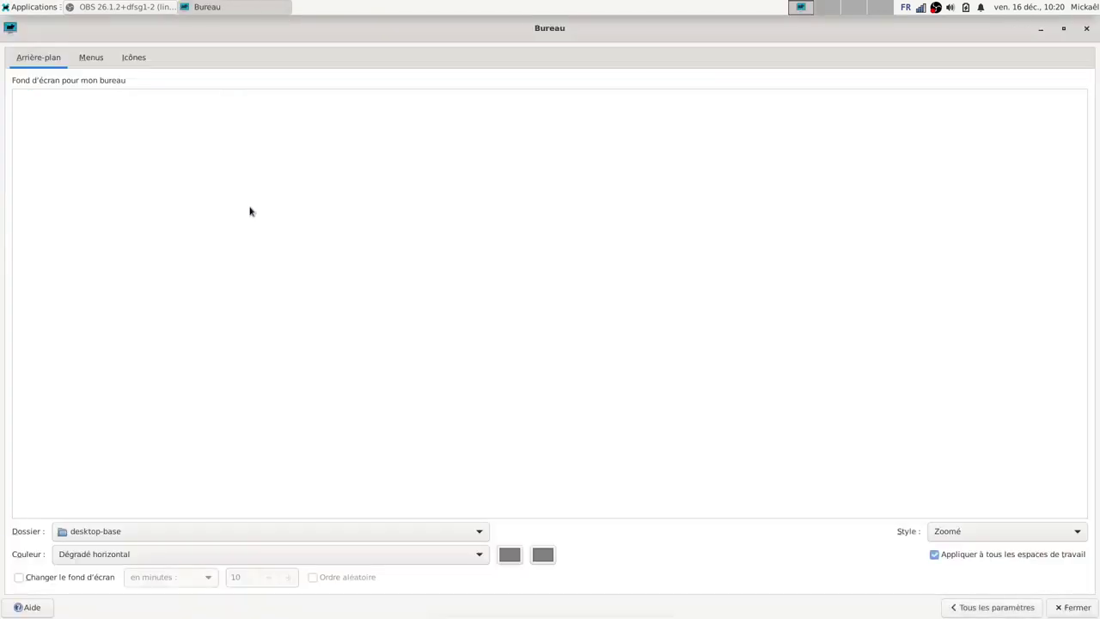
pyautogui.click(977, 611)
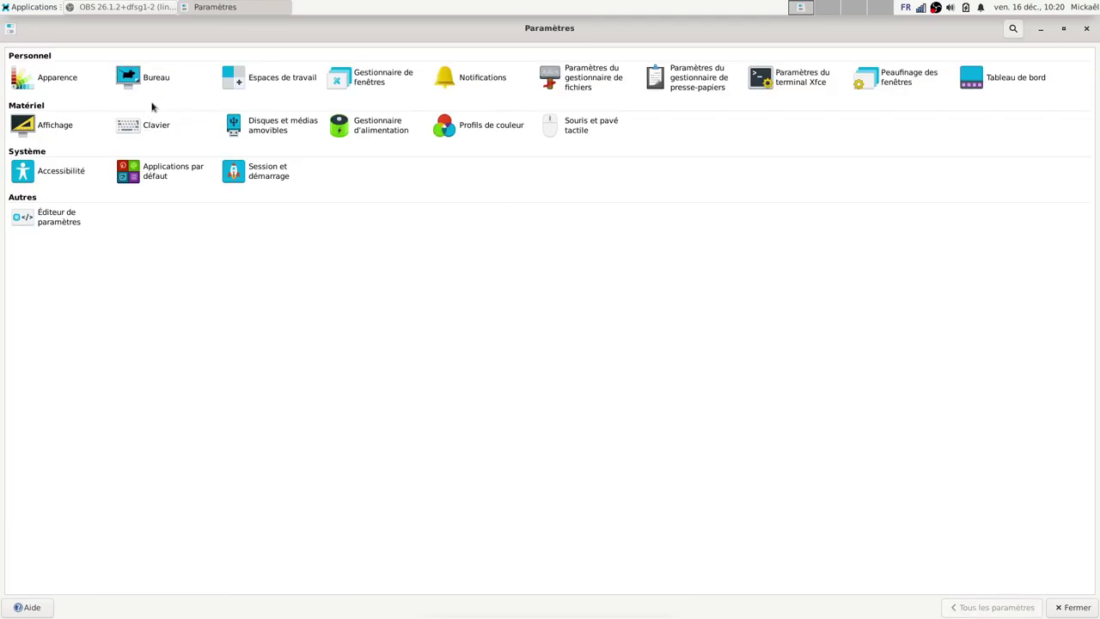
# Review the Bureau background and Menus settings, minimize the window and show the desktop's context menu.
pyautogui.click(148, 77)
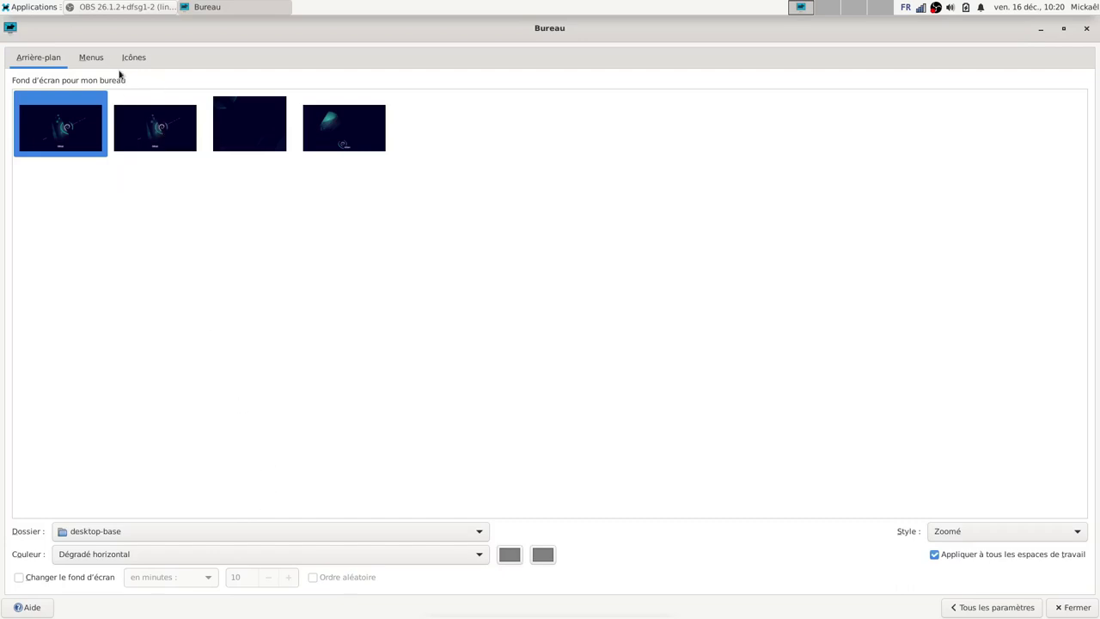
pyautogui.click(92, 58)
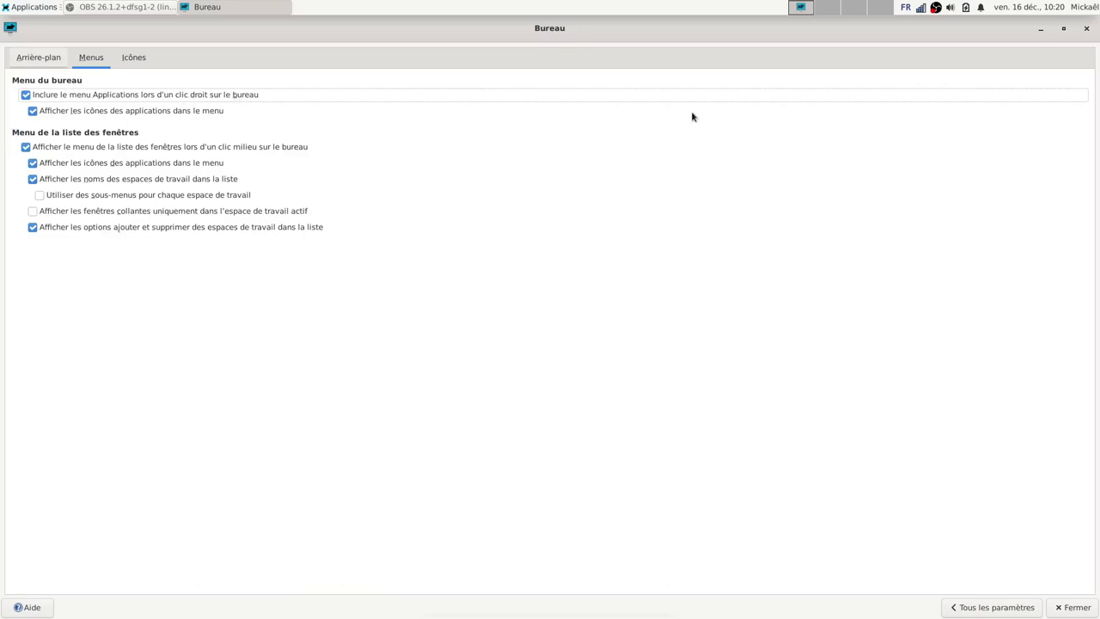
pyautogui.click(1041, 30)
pyautogui.rightClick(633, 189)
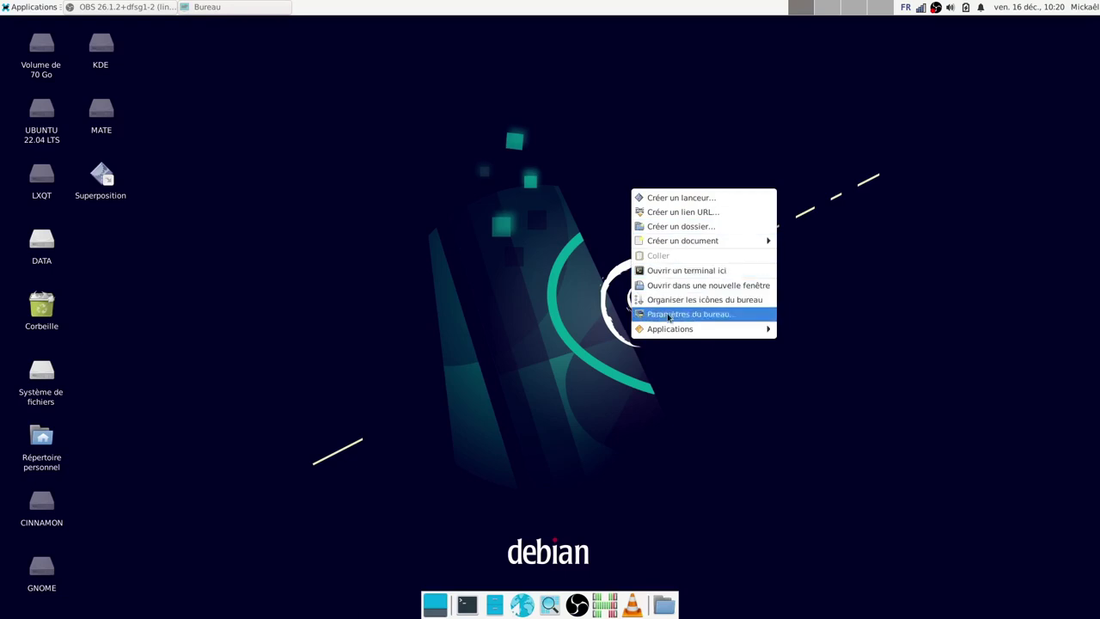
pyautogui.moveTo(668, 335)
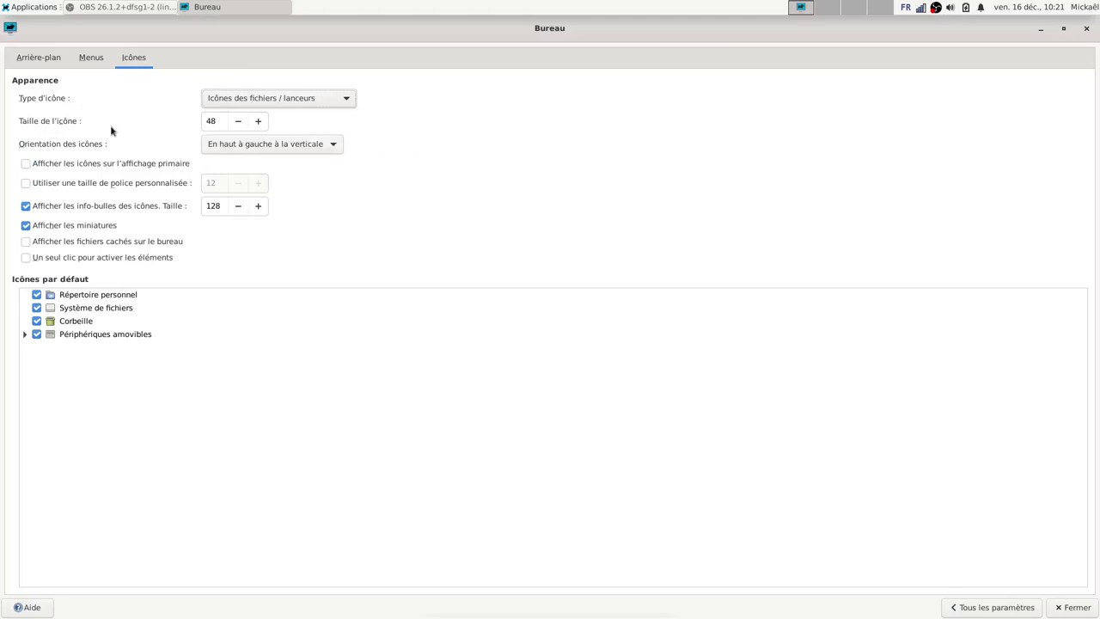
# Hide the Répertoire personnel, Système de fichiers, Corbeille and Périphériques amovibles desktop icons and move the Superposition shortcut to the desktop's top-left area.
pyautogui.click(37, 295)
pyautogui.click(37, 307)
pyautogui.click(37, 320)
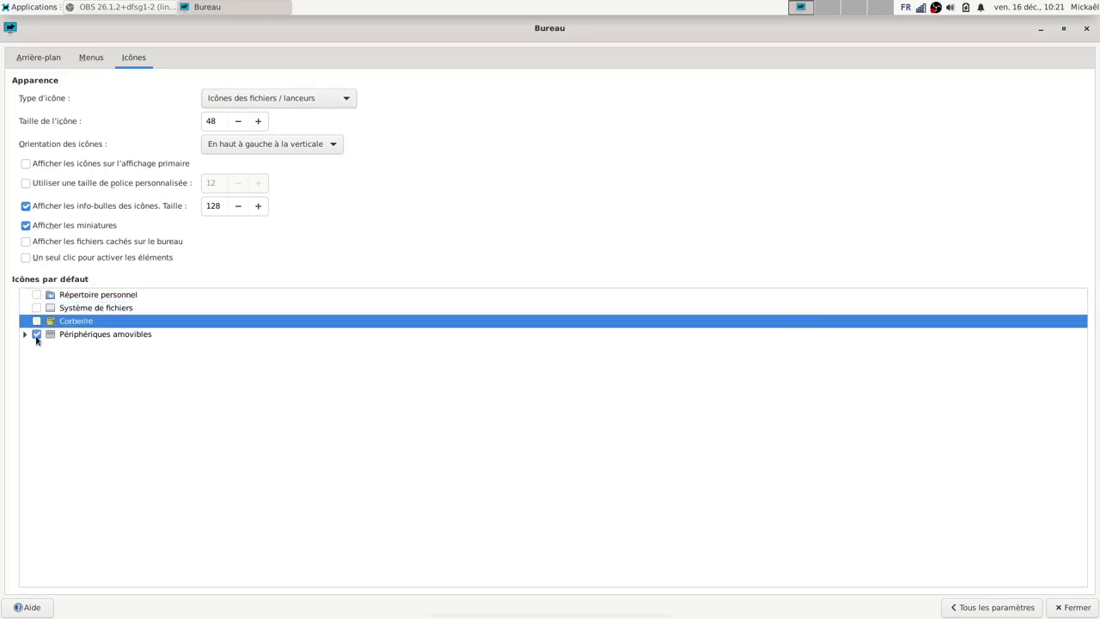
pyautogui.click(37, 335)
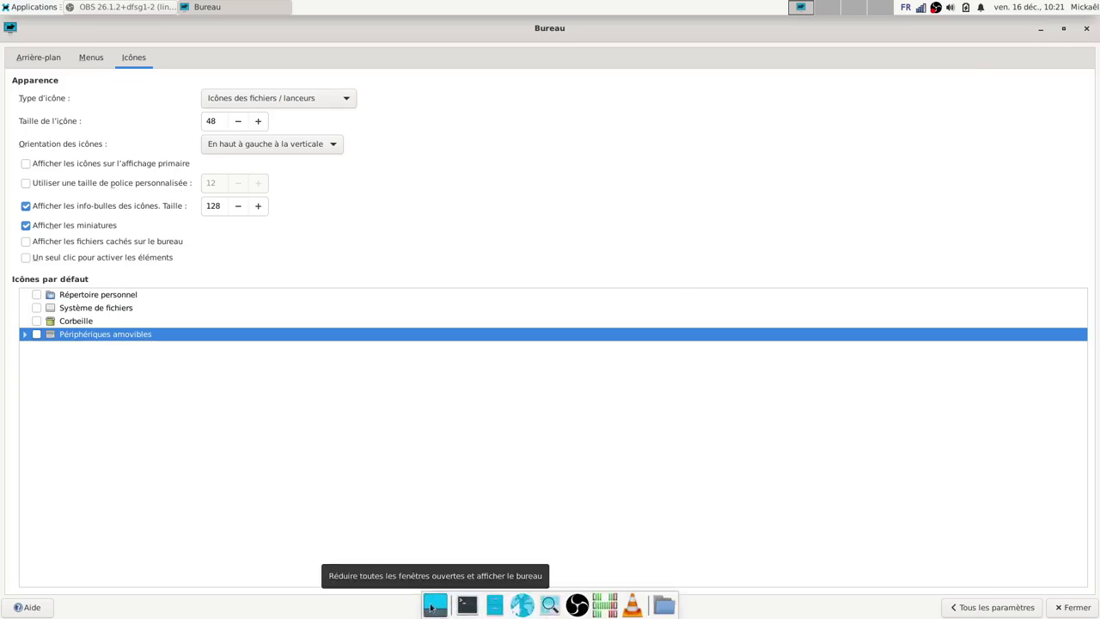
pyautogui.click(434, 606)
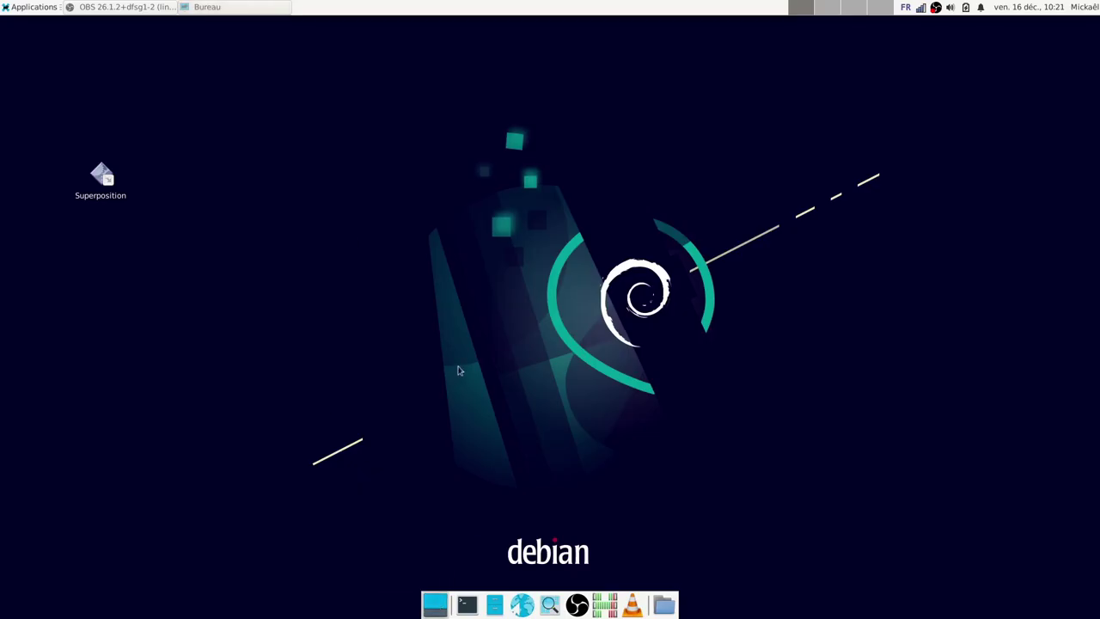
pyautogui.moveTo(102, 176); pyautogui.dragTo(79, 49)
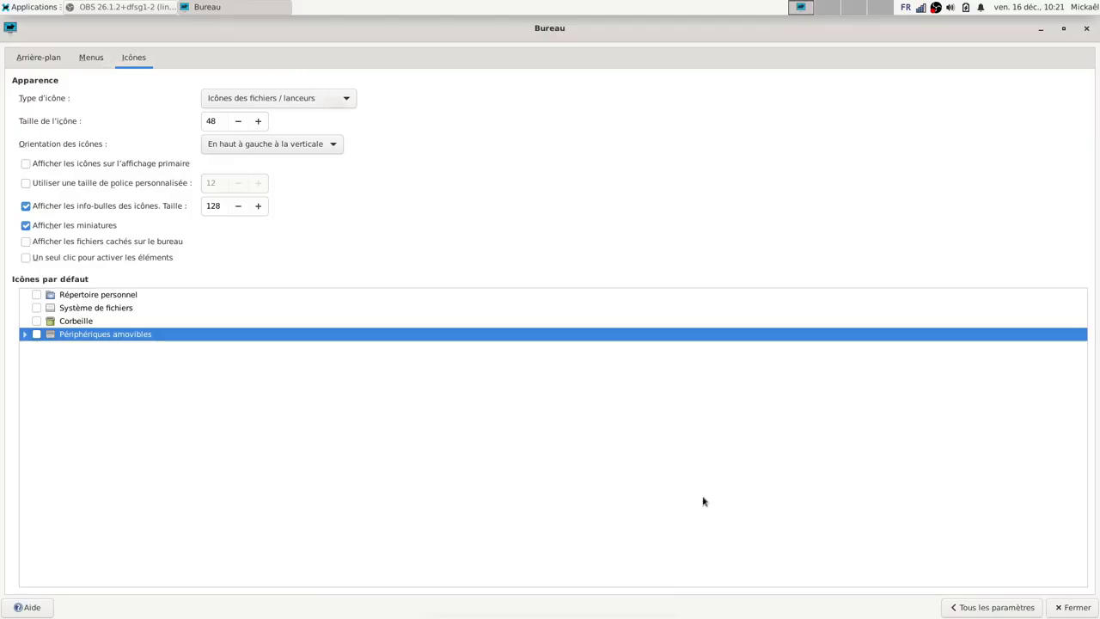
# View the Espaces de travail settings and switch through the workspaces up to the fourth one.
pyautogui.click(976, 608)
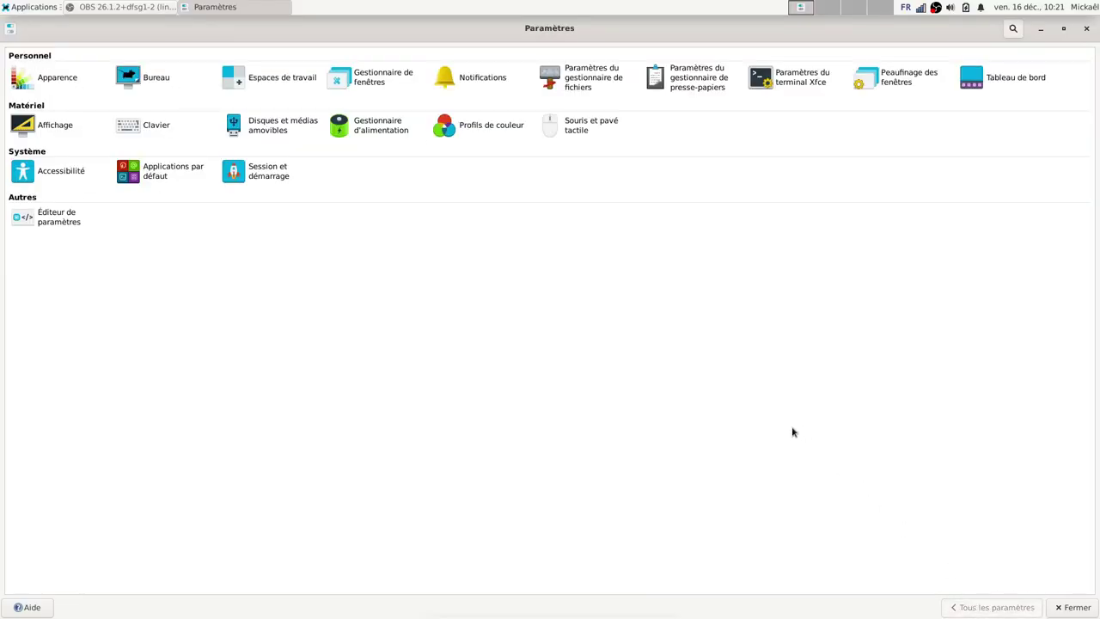
pyautogui.click(272, 86)
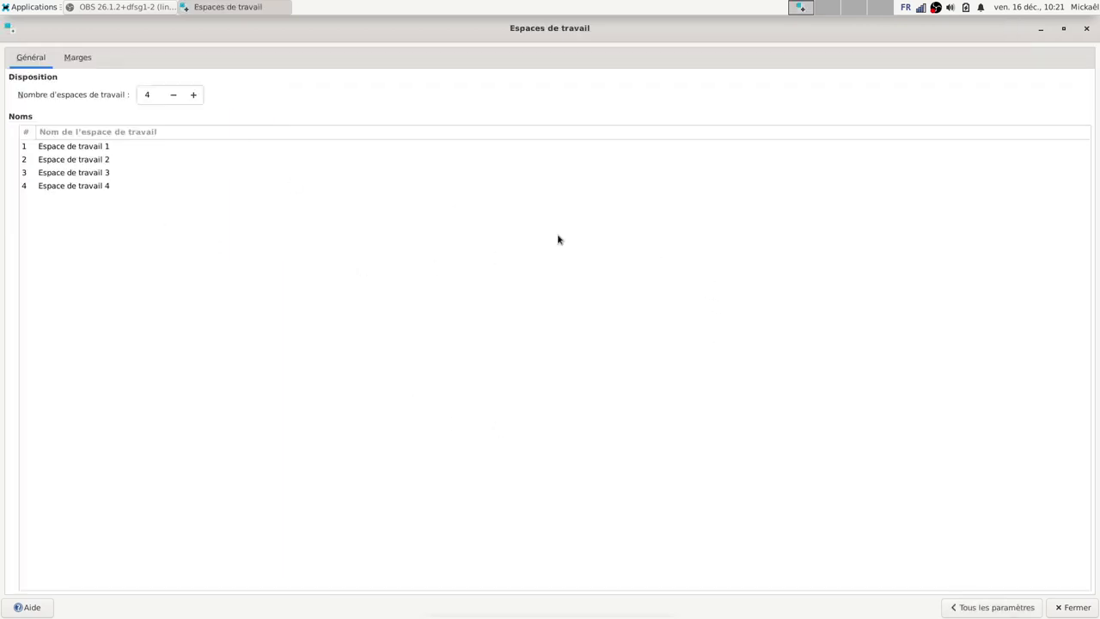
pyautogui.click(844, 10)
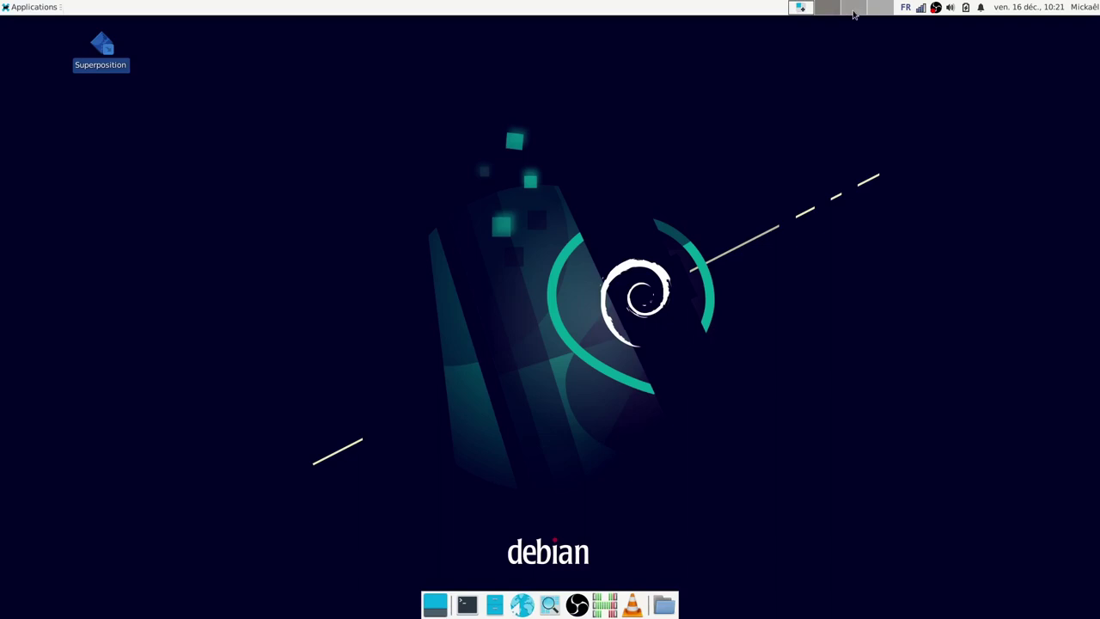
pyautogui.click(853, 10)
pyautogui.click(885, 10)
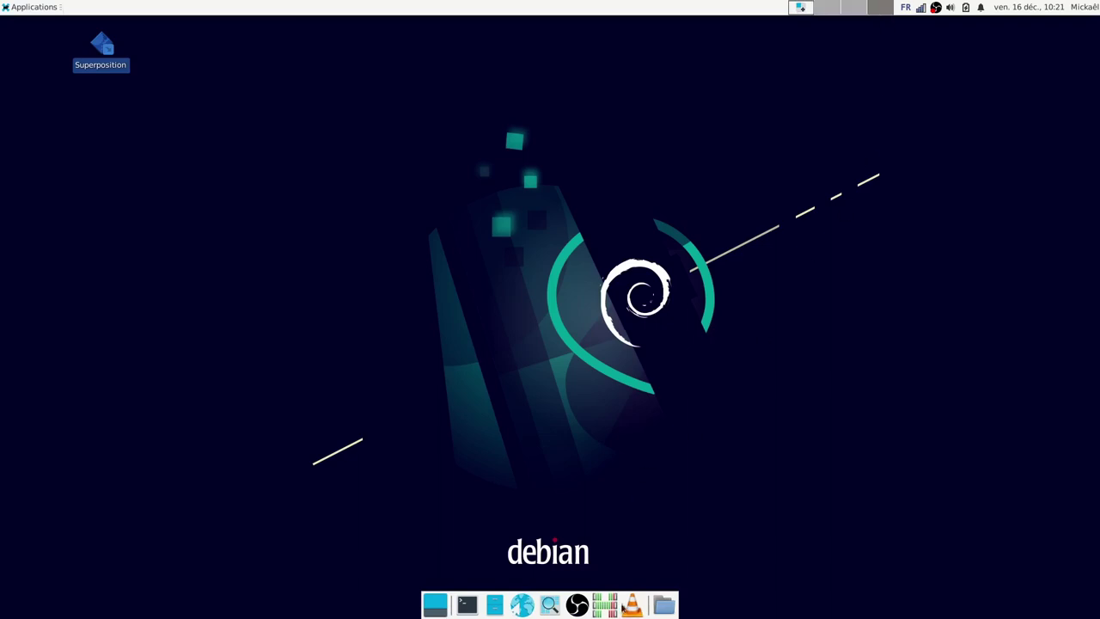
# Launch htop on the fourth workspace and switch to the second and first workspaces and back to the fourth.
pyautogui.click(604, 606)
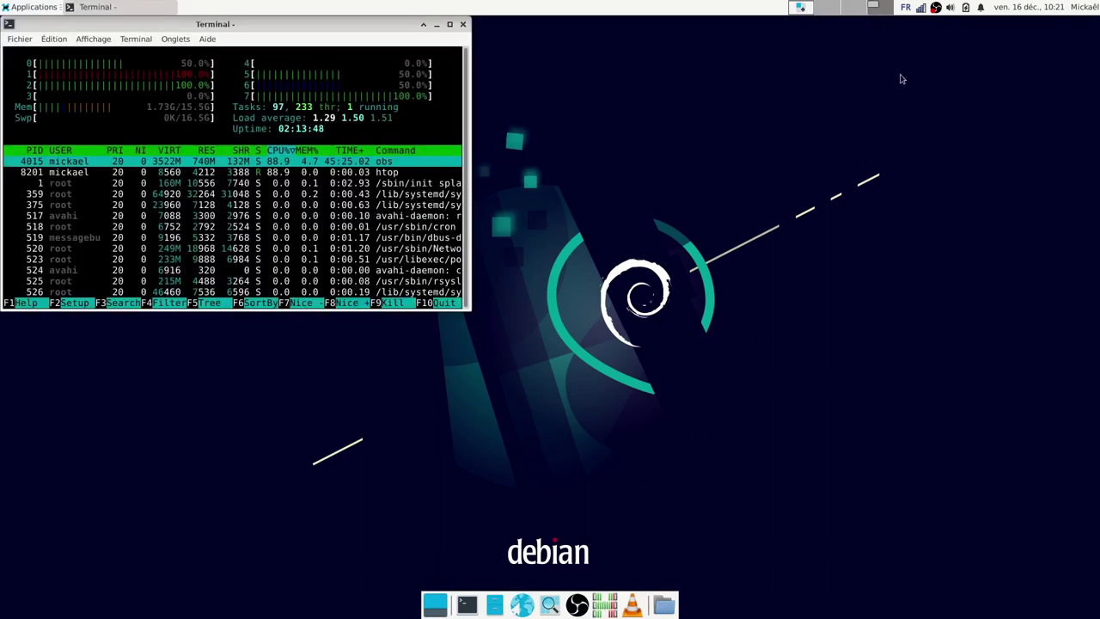
pyautogui.click(827, 9)
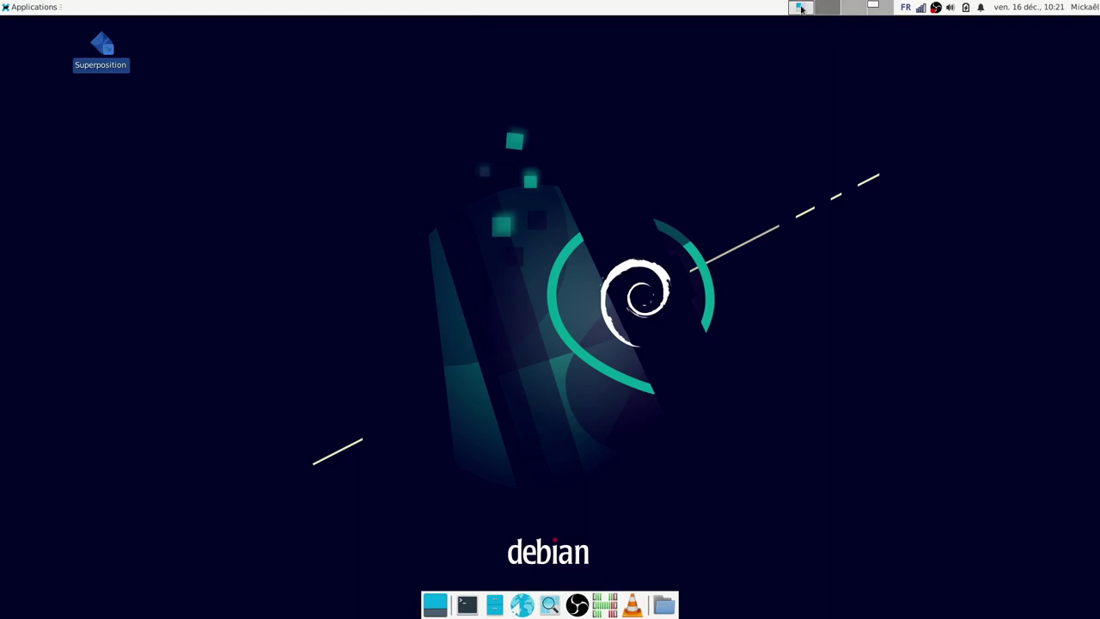
pyautogui.click(800, 9)
pyautogui.click(876, 9)
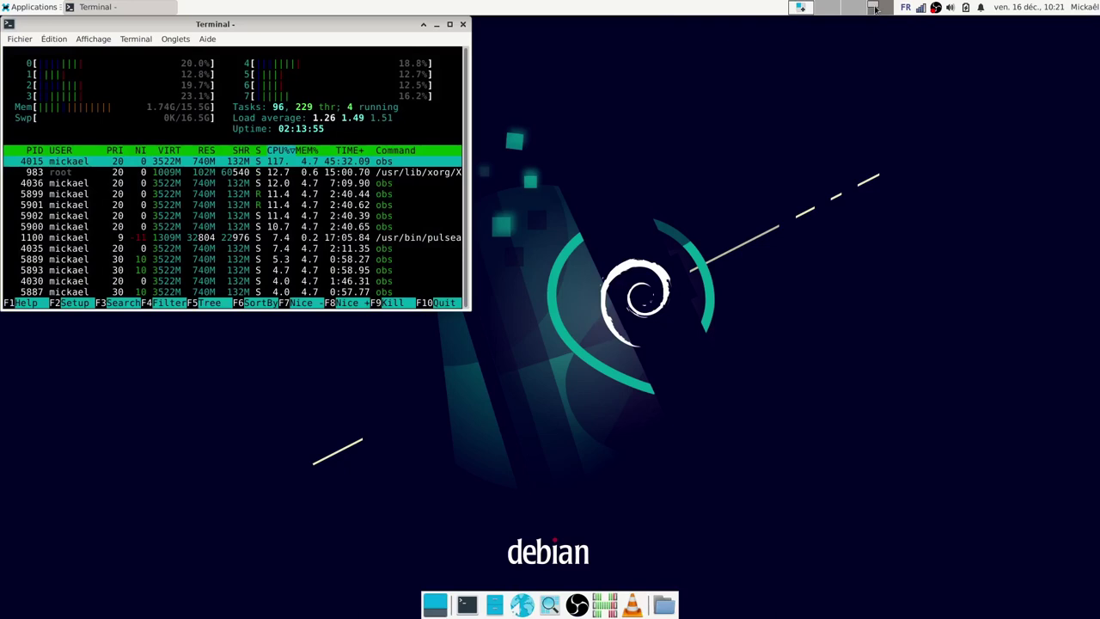
# Move the htop terminal to the first workspace, bring it to the front and place it near the screen's centre.
pyautogui.click(800, 11)
pyautogui.click(800, 10)
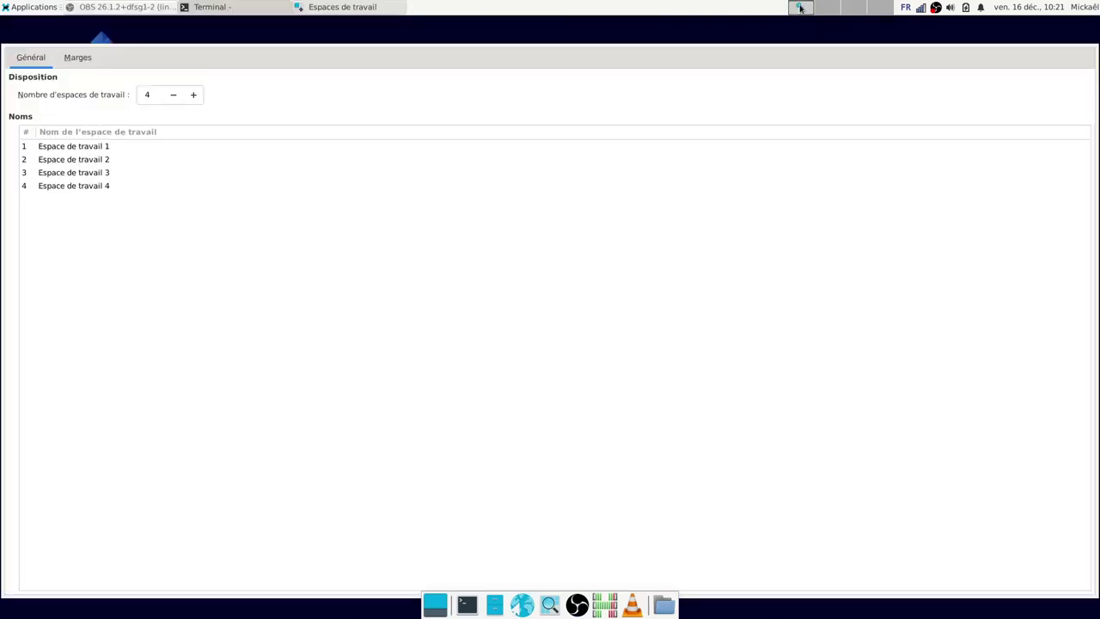
pyautogui.click(246, 10)
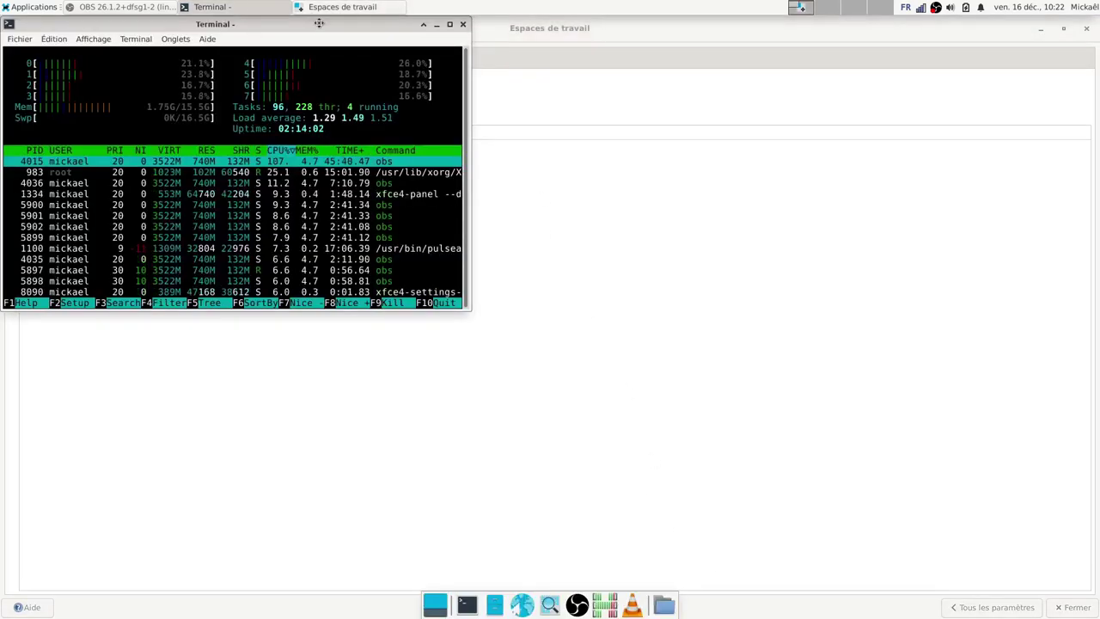
pyautogui.moveTo(319, 23); pyautogui.dragTo(638, 147)
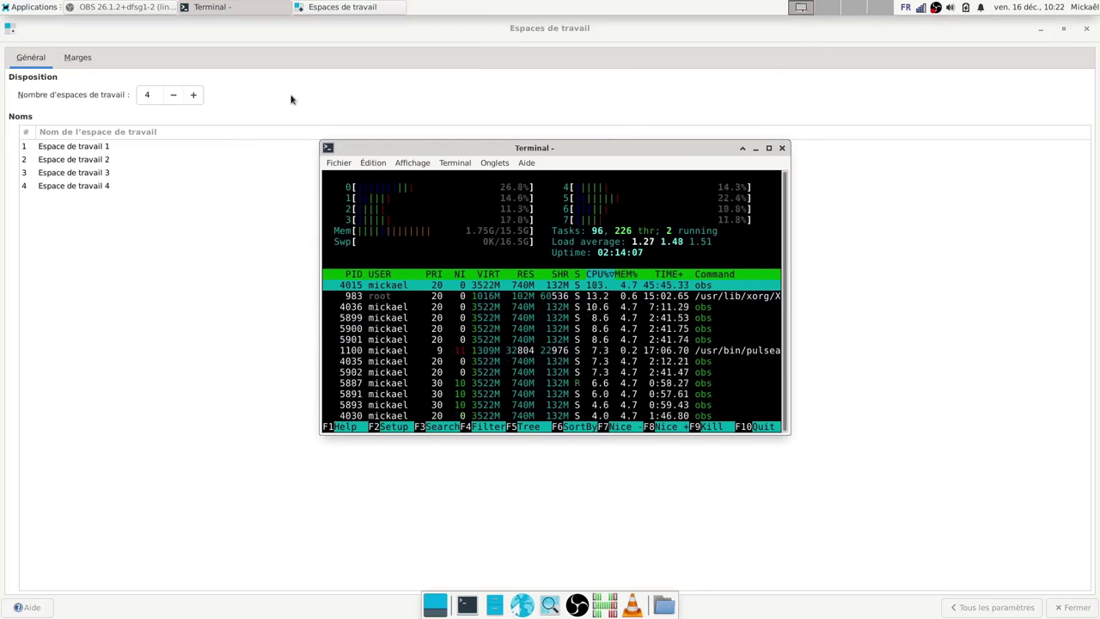
# Review the workspace Marges page and the Style, Clavier, Focalisation and Avancé pages of Gestionnaire de fenêtres.
pyautogui.click(75, 60)
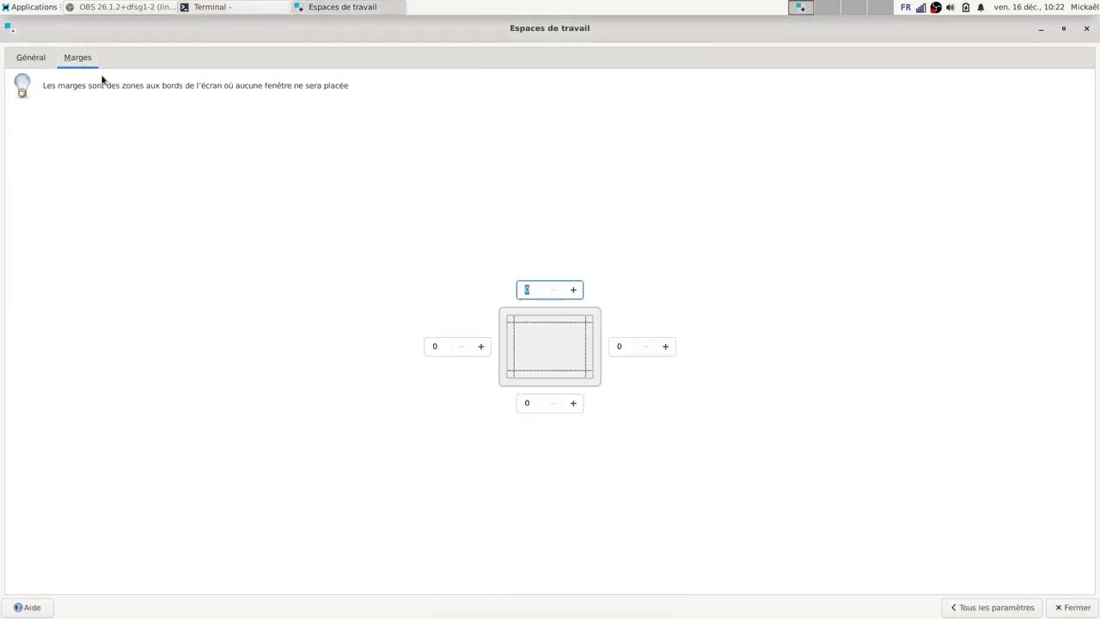
pyautogui.click(986, 607)
pyautogui.click(364, 90)
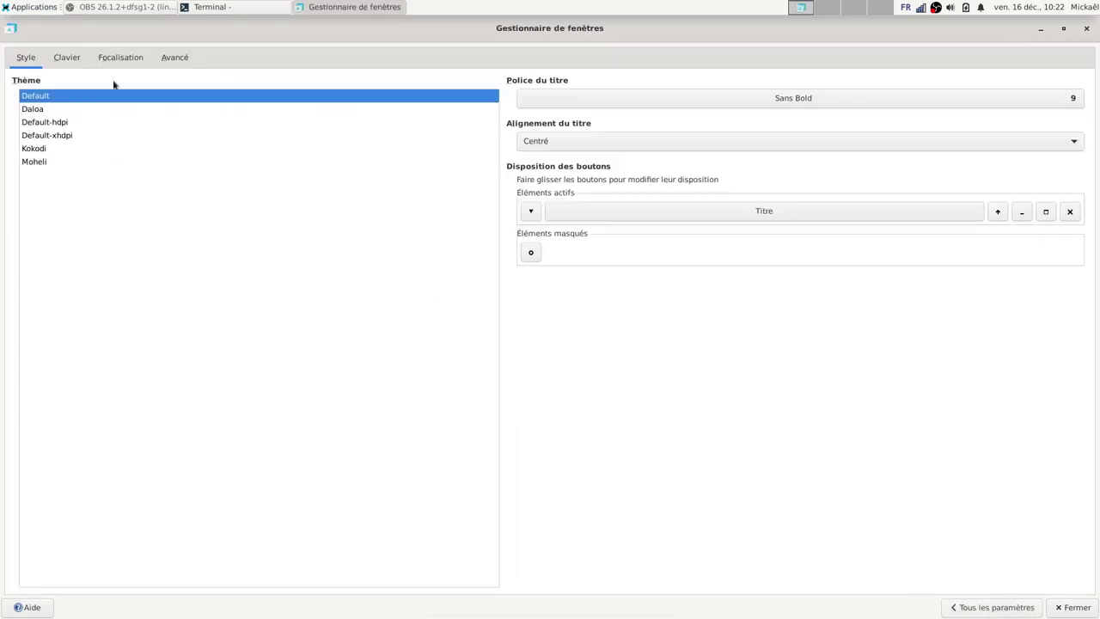
pyautogui.click(68, 58)
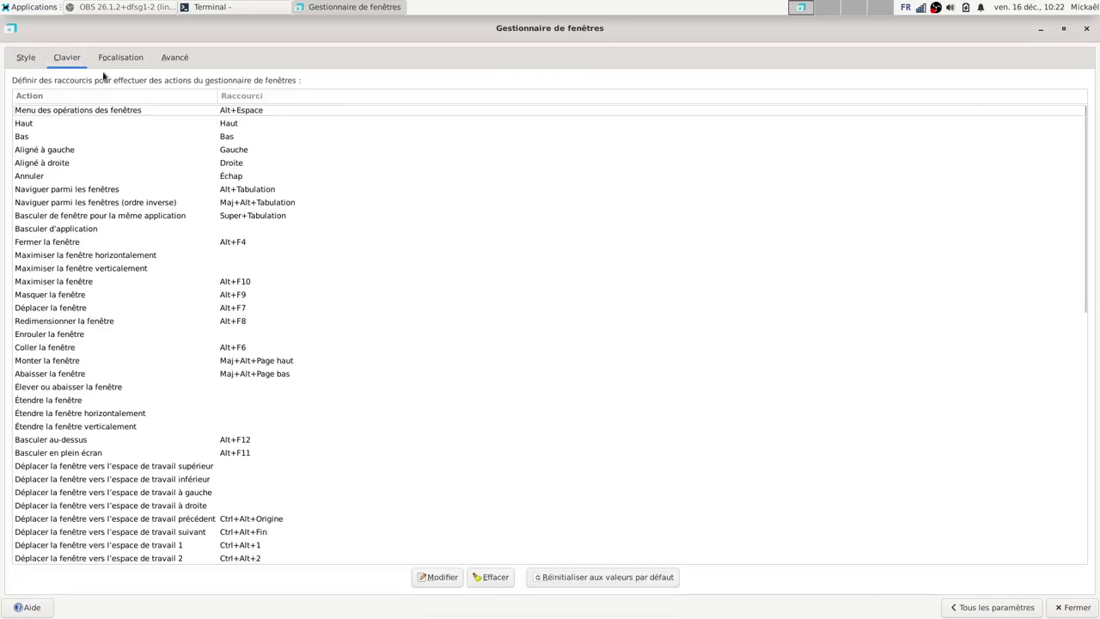
pyautogui.click(105, 61)
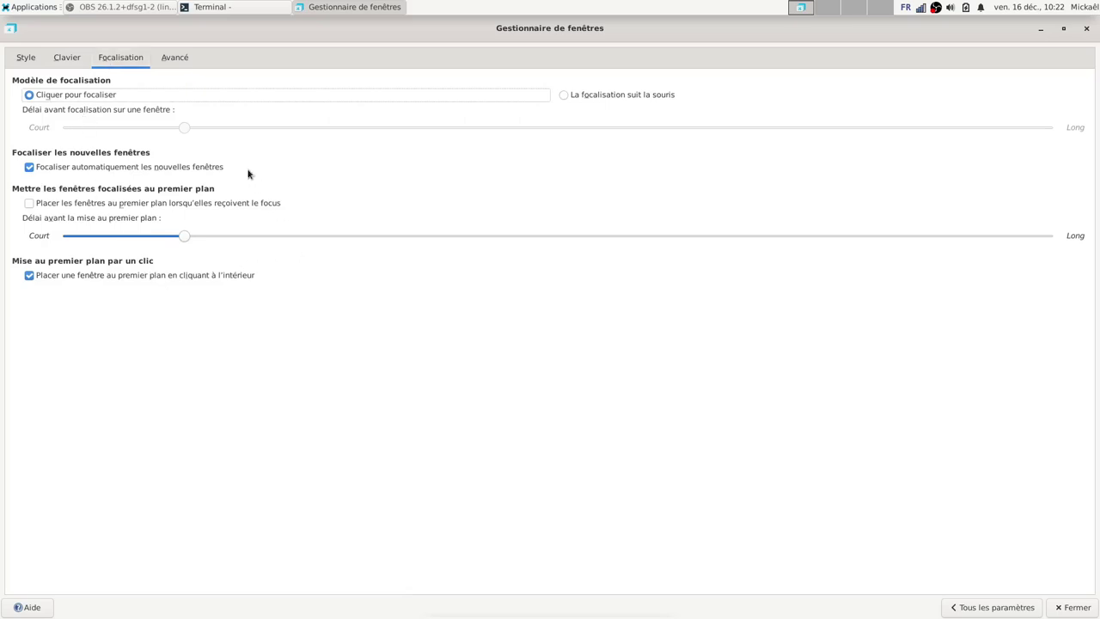
pyautogui.click(175, 60)
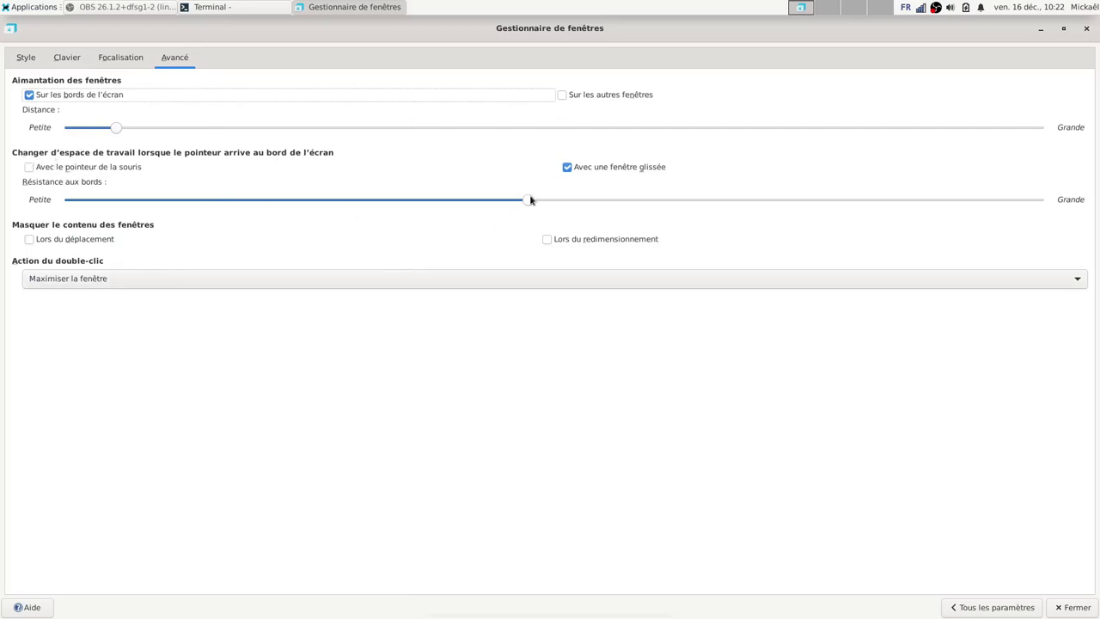
# Raise Résistance aux bords slightly above the middle, test moving the restored window, maximize it again and return to all settings.
pyautogui.moveTo(531, 201); pyautogui.dragTo(589, 214)
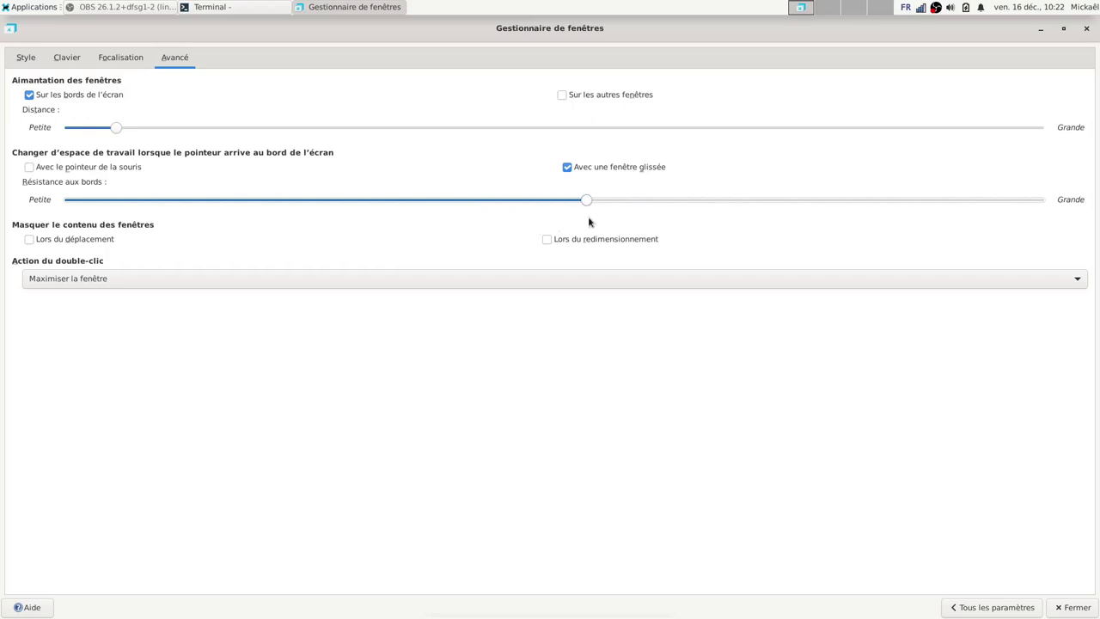
pyautogui.moveTo(810, 37); pyautogui.dragTo(582, 2)
pyautogui.moveTo(547, 203); pyautogui.dragTo(636, 192)
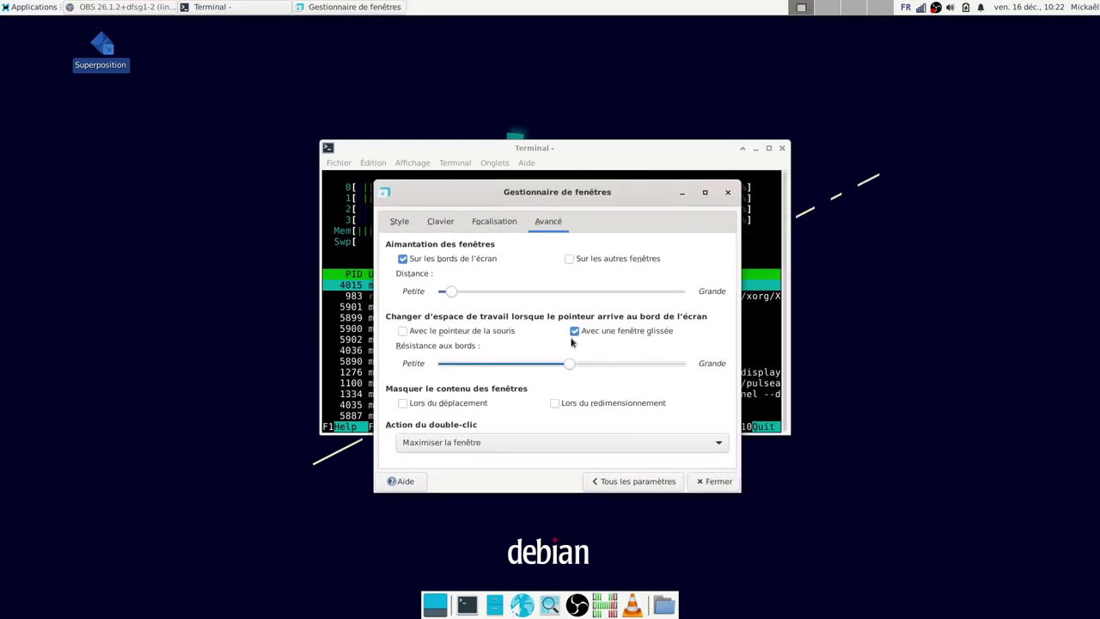
pyautogui.click(705, 192)
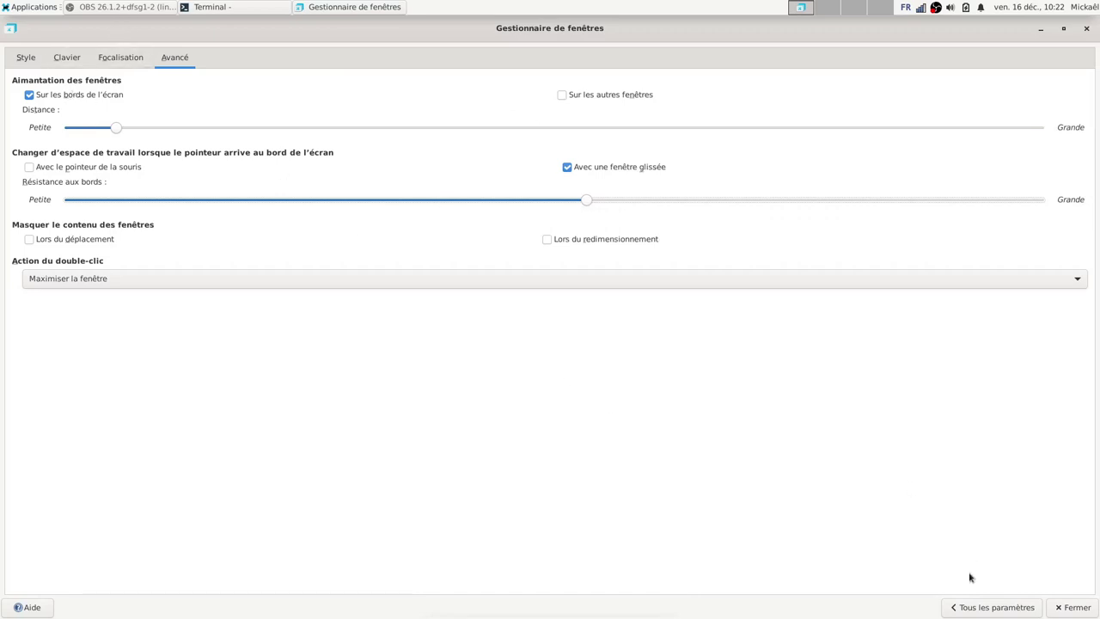
pyautogui.click(970, 614)
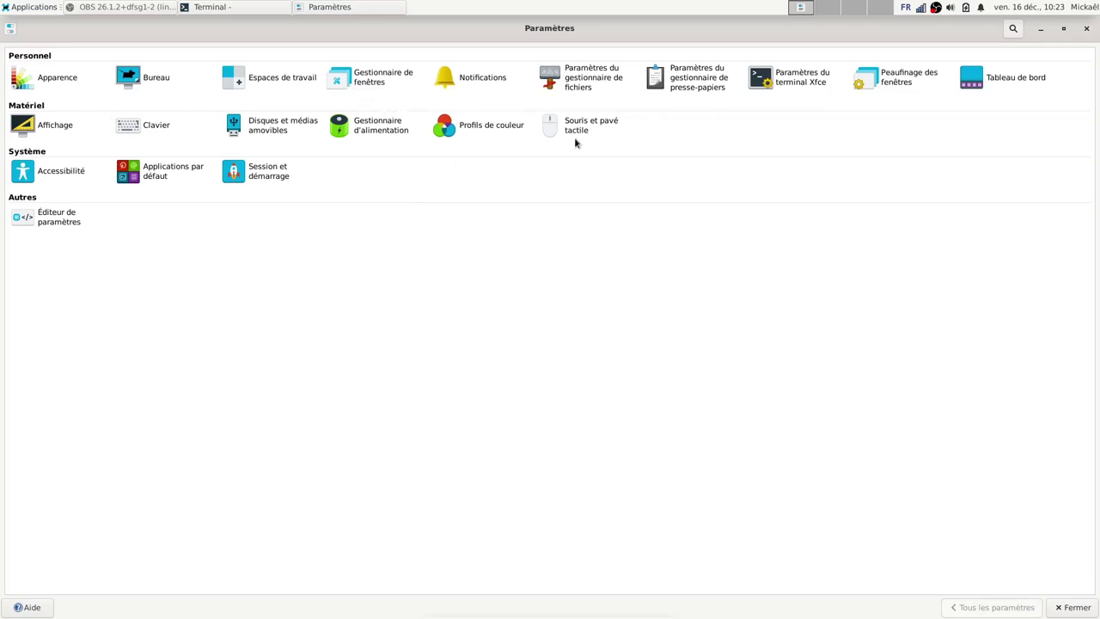
# Review the Navigation, Focalisation, Accessibilité, Espaces de travail, Placement and Compositeur pages of Peaufinage des fenêtres.
pyautogui.click(884, 83)
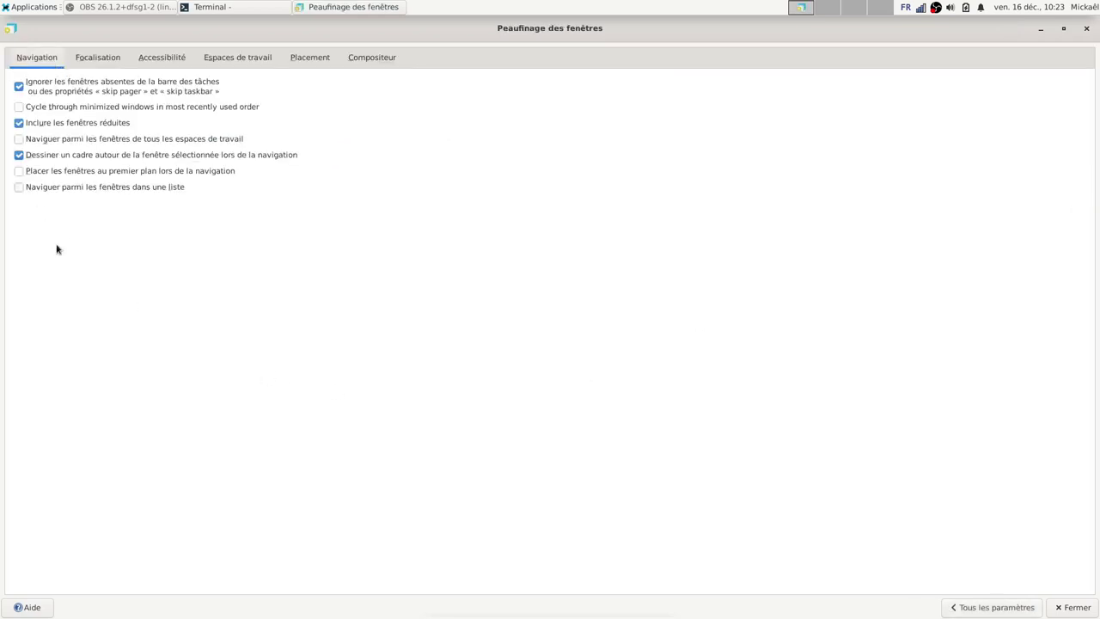
pyautogui.click(87, 59)
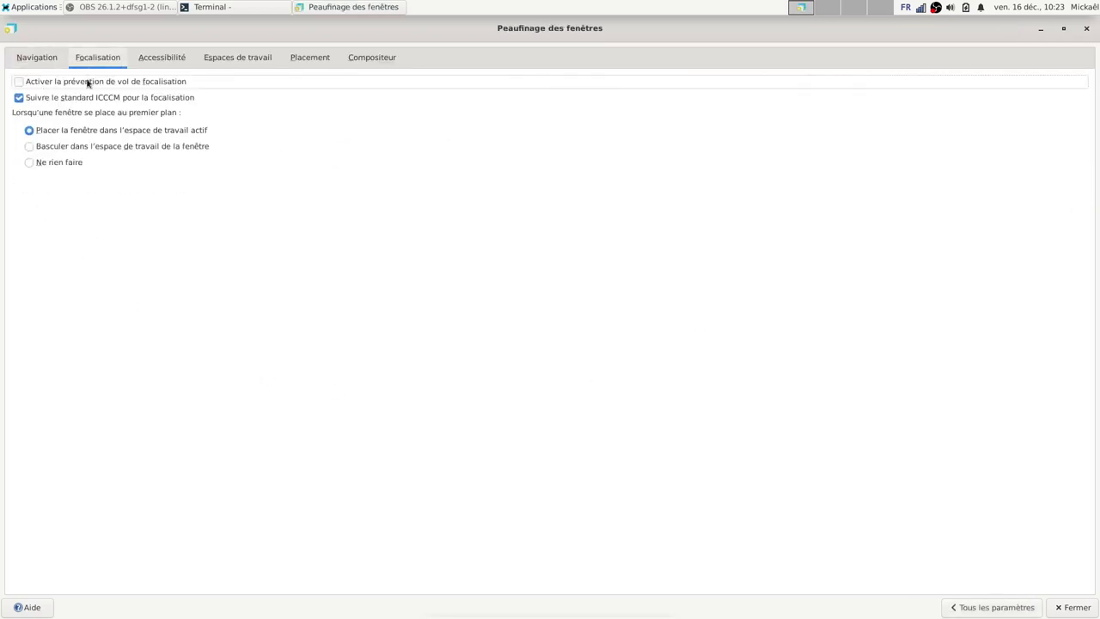
pyautogui.click(160, 62)
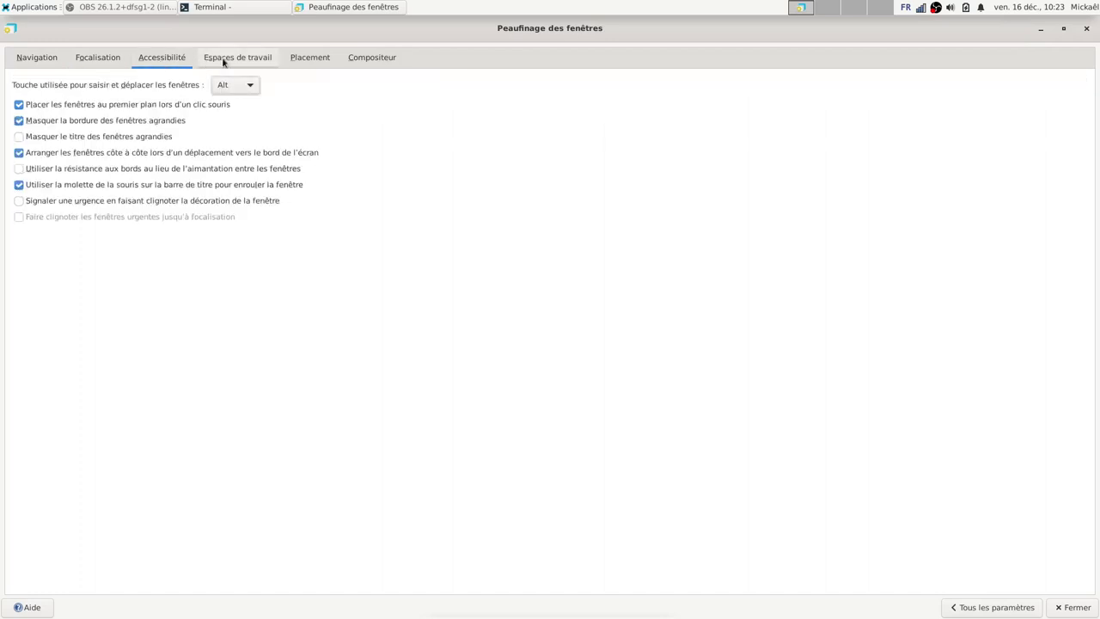
pyautogui.click(224, 62)
pyautogui.click(311, 65)
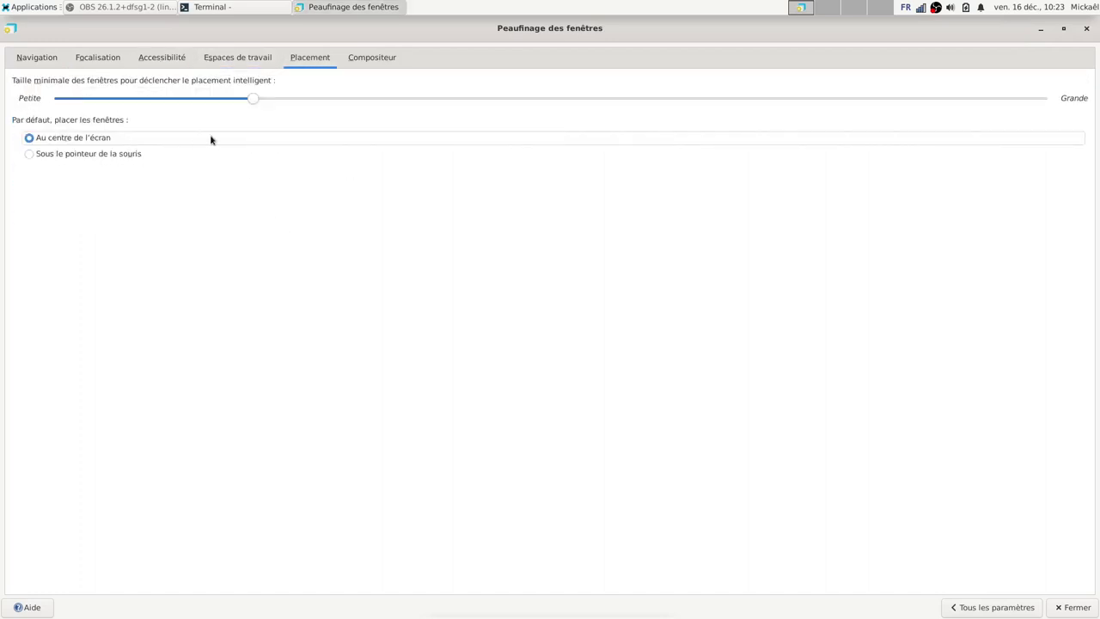
pyautogui.click(372, 58)
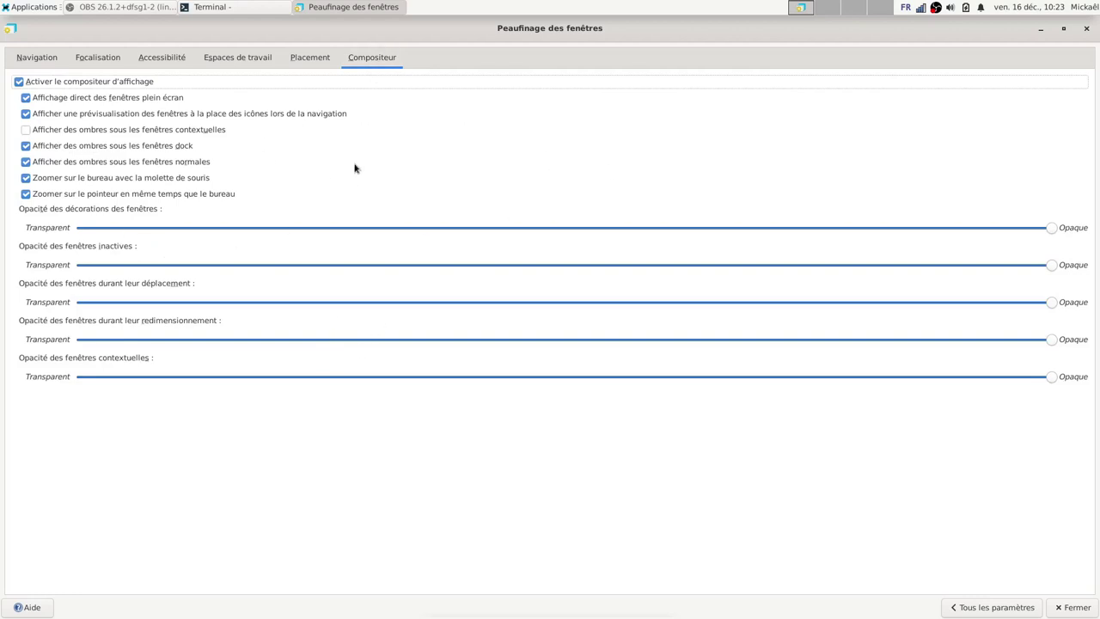
pyautogui.click(313, 60)
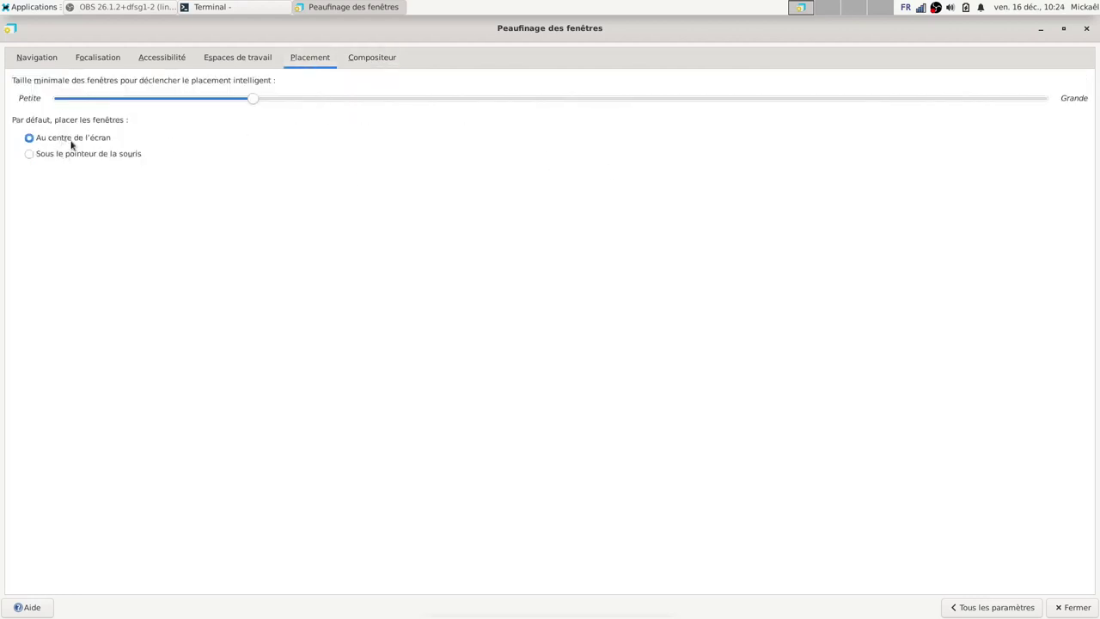
pyautogui.click(372, 59)
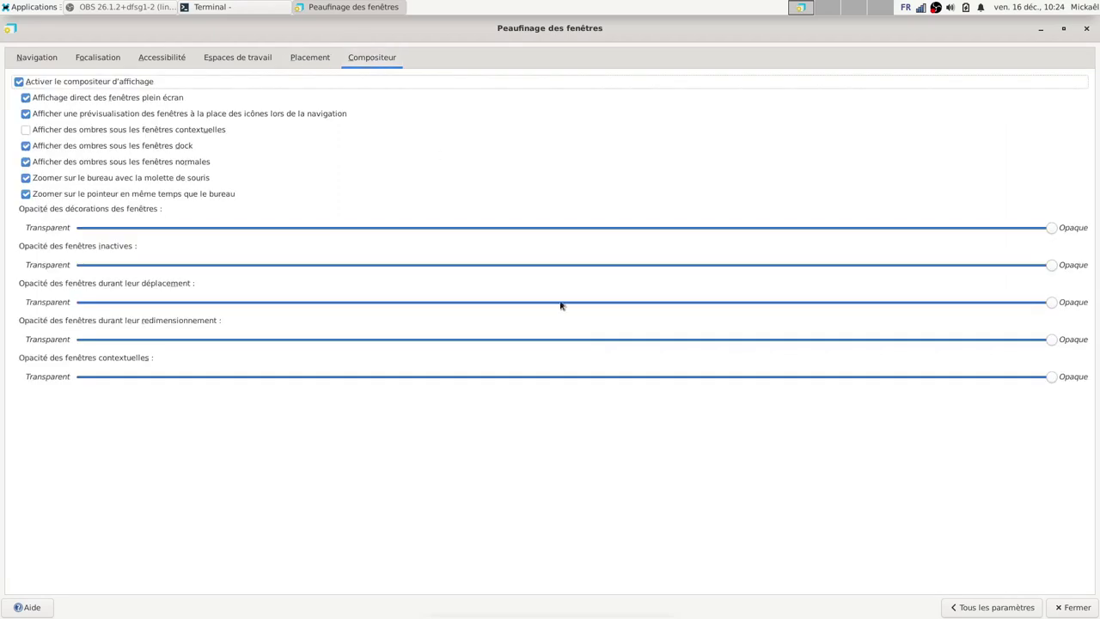
# Review the Stockage, Multimédia, Appareils photos, Périphériques d'entrée and Imprimantes pages of Disques et médias amovibles, and return to all settings.
pyautogui.hotkey('alt', 't')
pyautogui.click(258, 129)
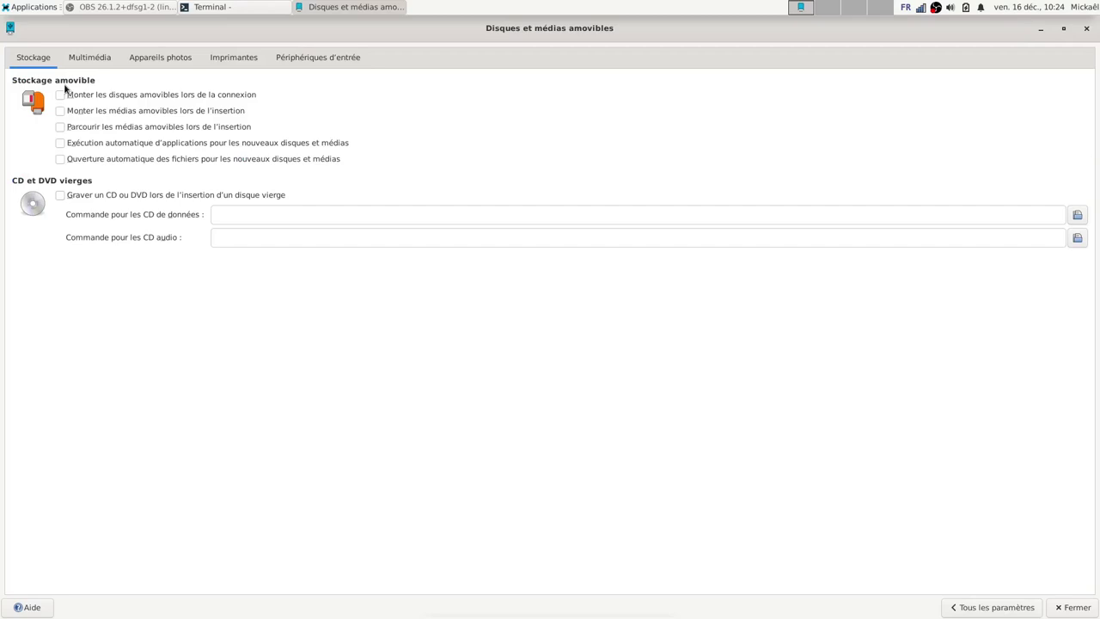
pyautogui.click(78, 58)
pyautogui.click(146, 59)
pyautogui.click(292, 59)
pyautogui.click(232, 60)
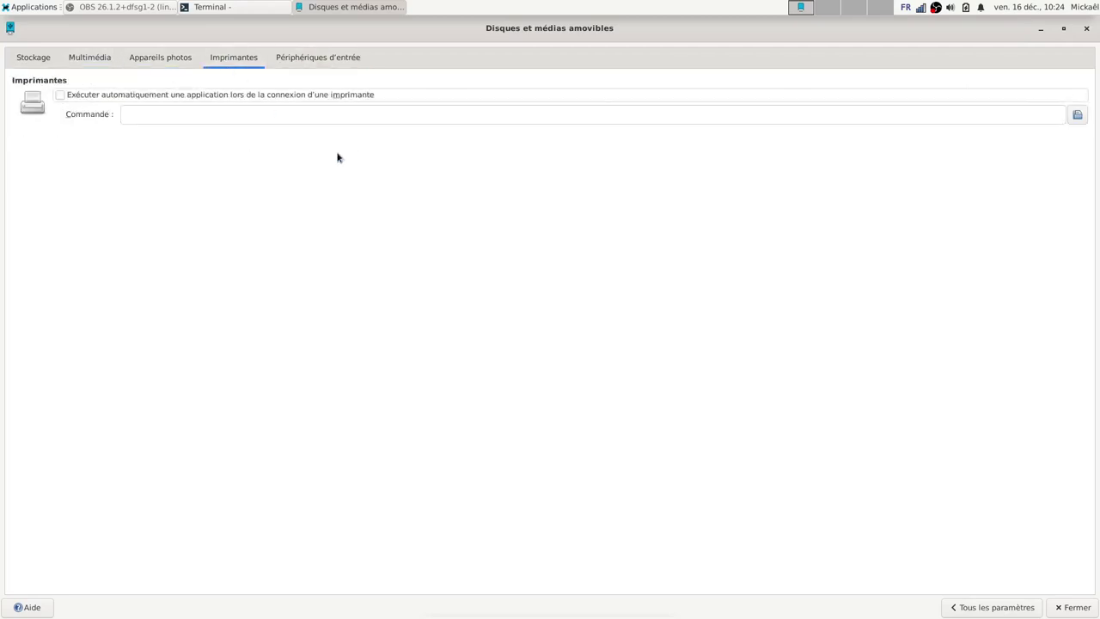
pyautogui.click(959, 610)
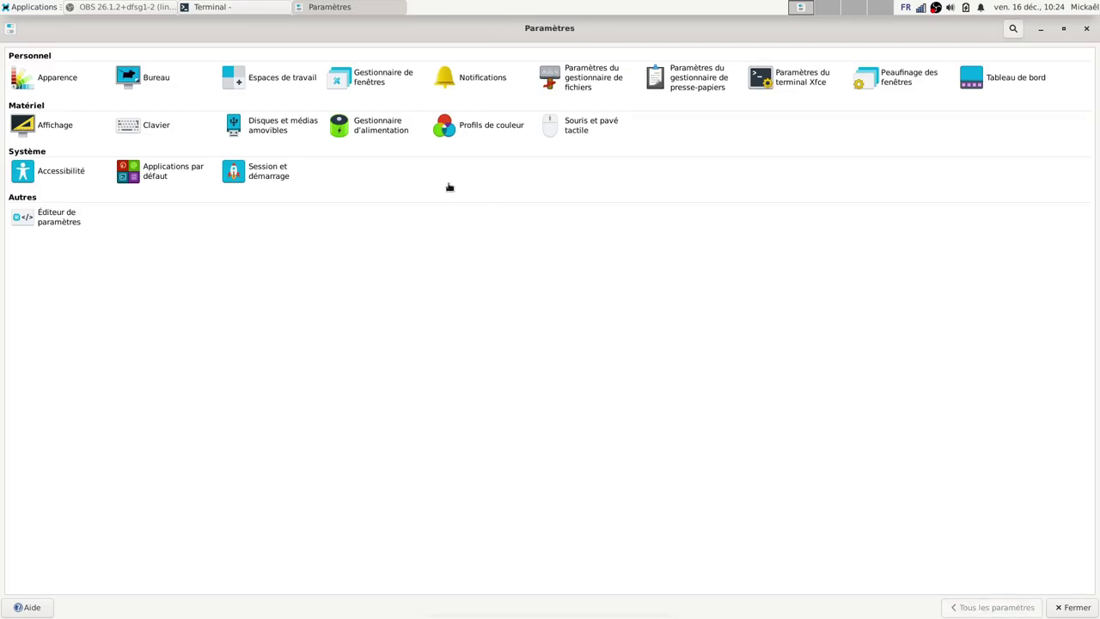
# Review the power button actions of Gestionnaire d'alimentation, keeping Demander, and its Système options for both Branché and Sur batterie.
pyautogui.click(369, 128)
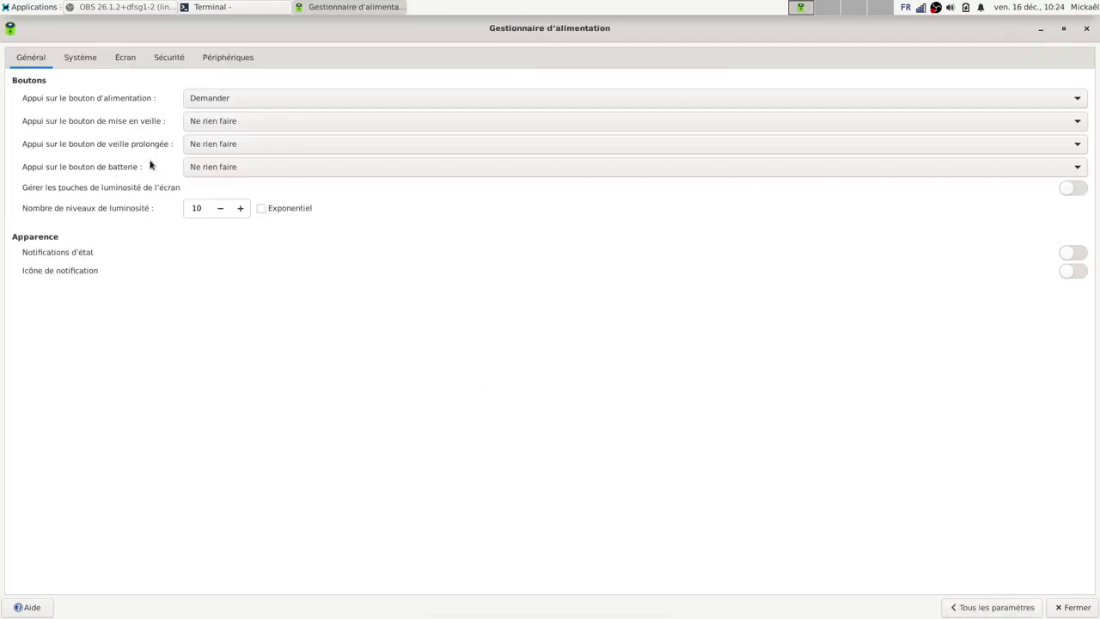
pyautogui.click(244, 98)
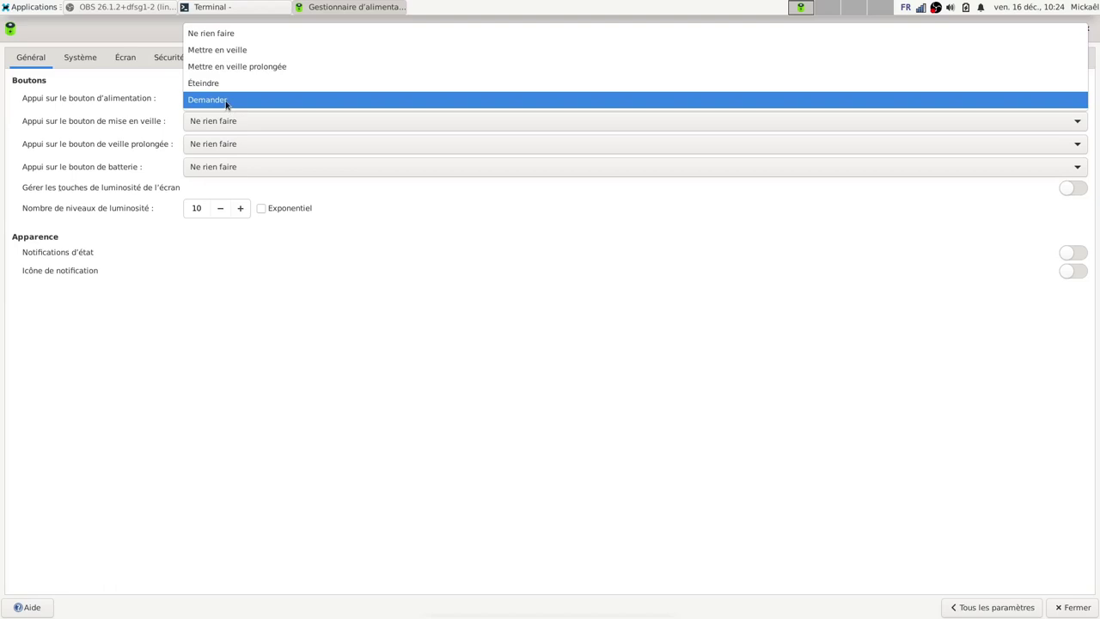
pyautogui.click(227, 102)
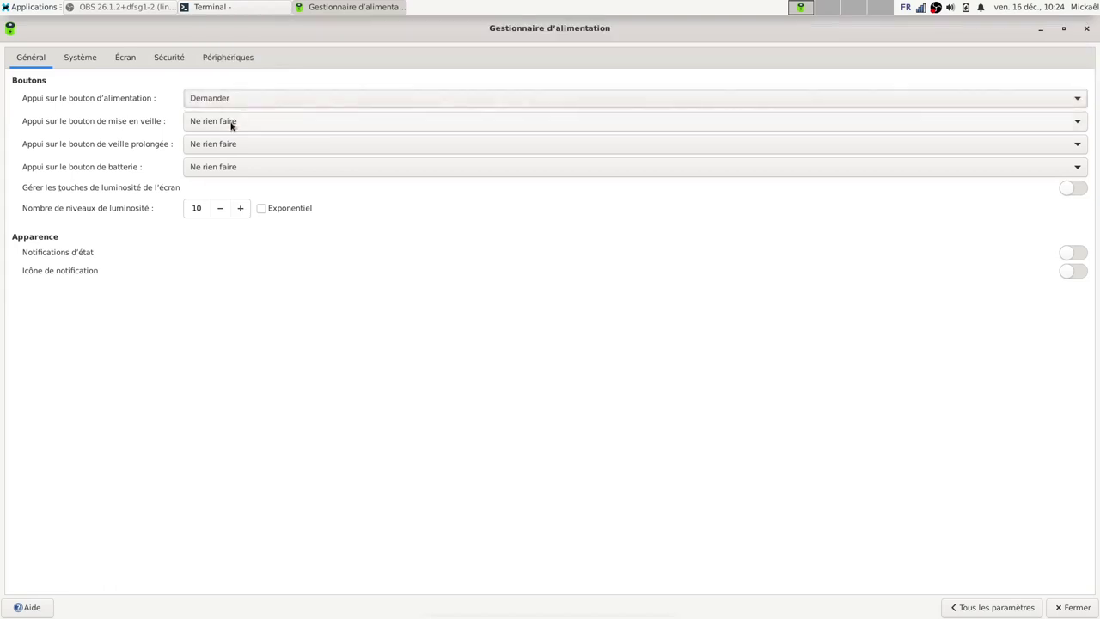
pyautogui.click(80, 58)
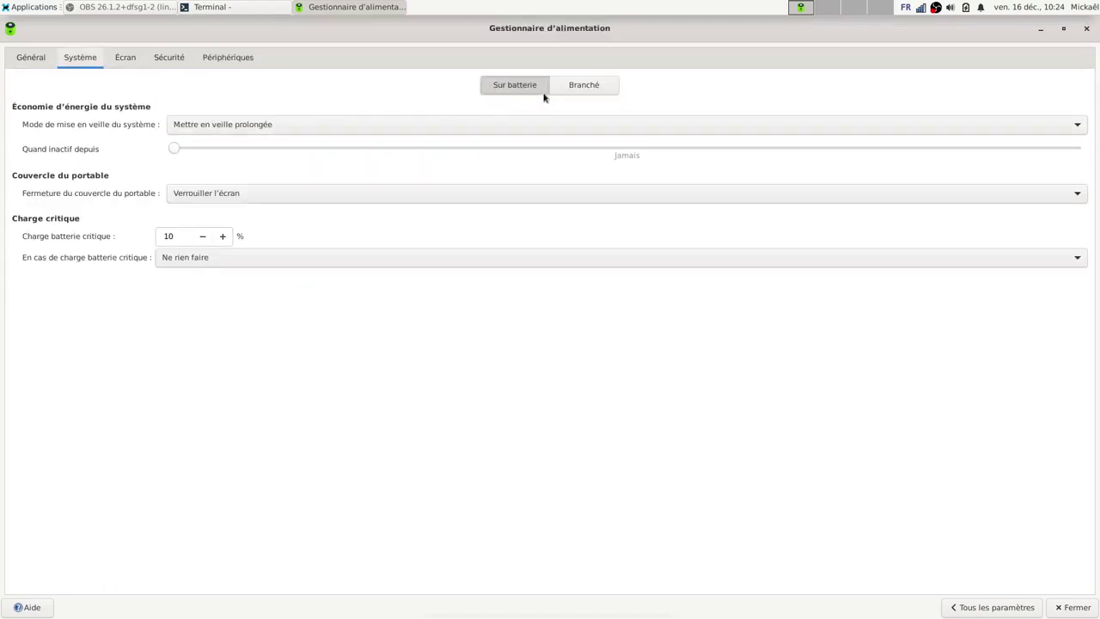
pyautogui.click(588, 87)
pyautogui.click(506, 86)
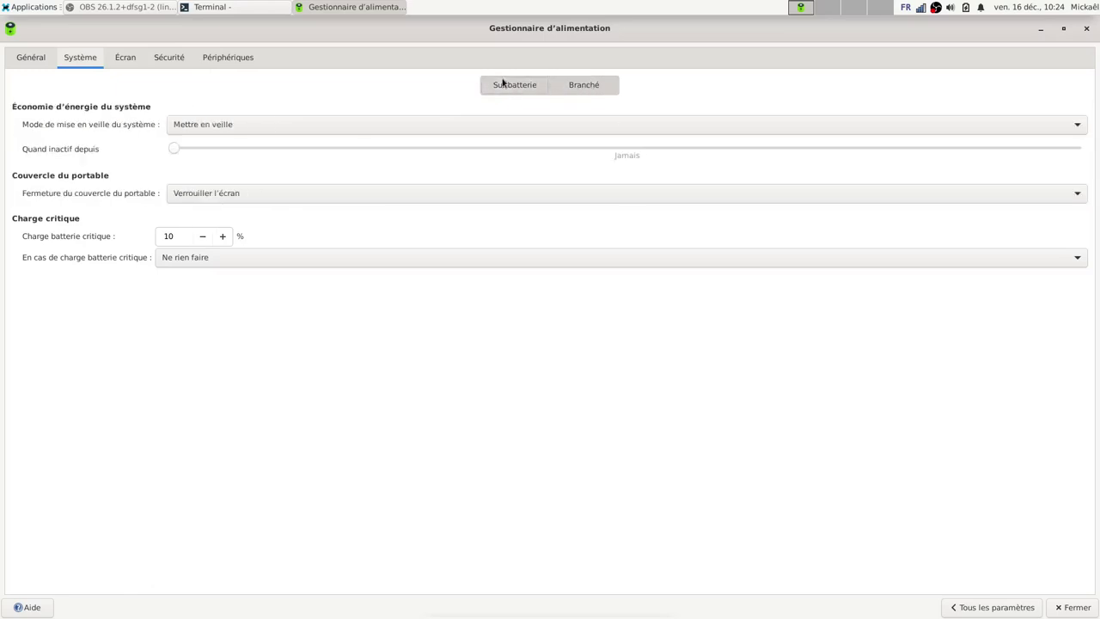
# Set the on-battery Écran vide après delay to 16 minutes and enable Verrouiller l'écran quand le système se met en veille.
pyautogui.click(129, 58)
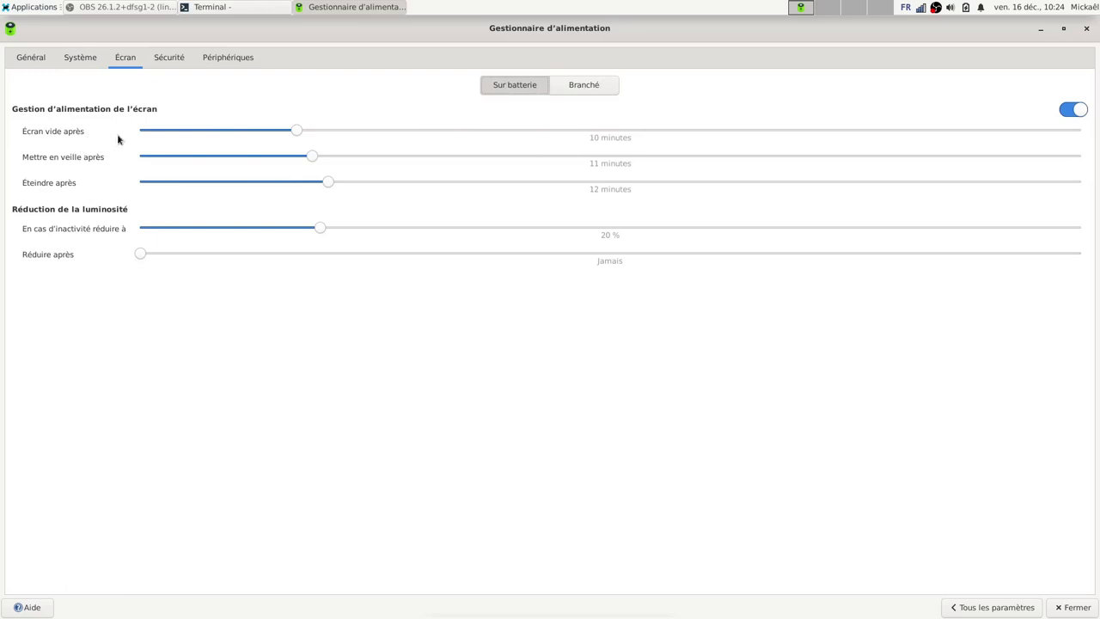
pyautogui.moveTo(296, 131); pyautogui.dragTo(385, 140)
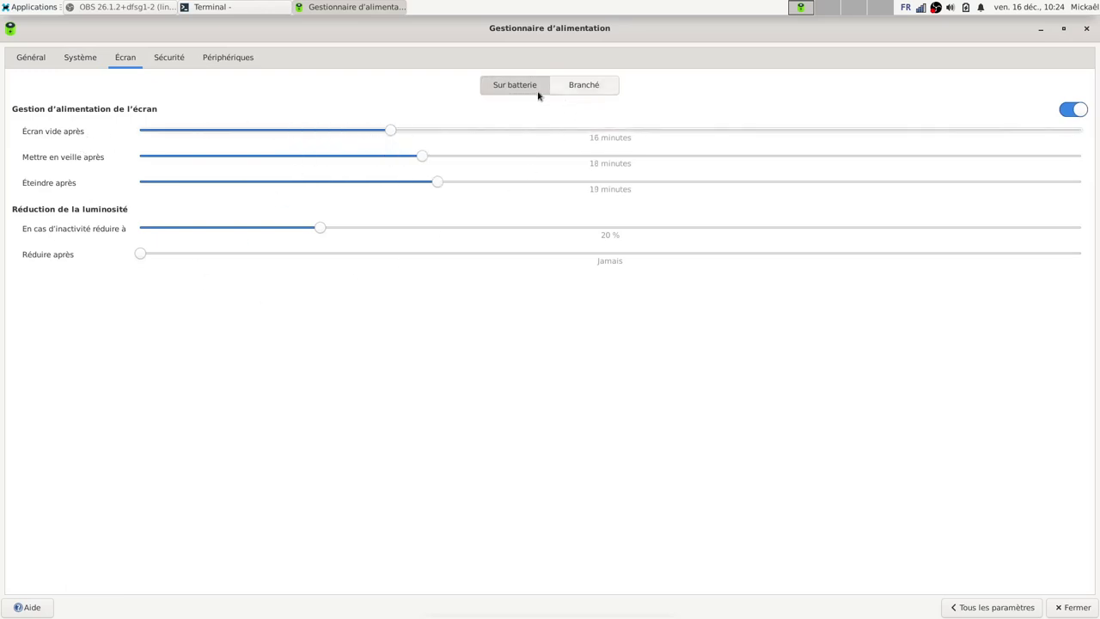
pyautogui.click(181, 60)
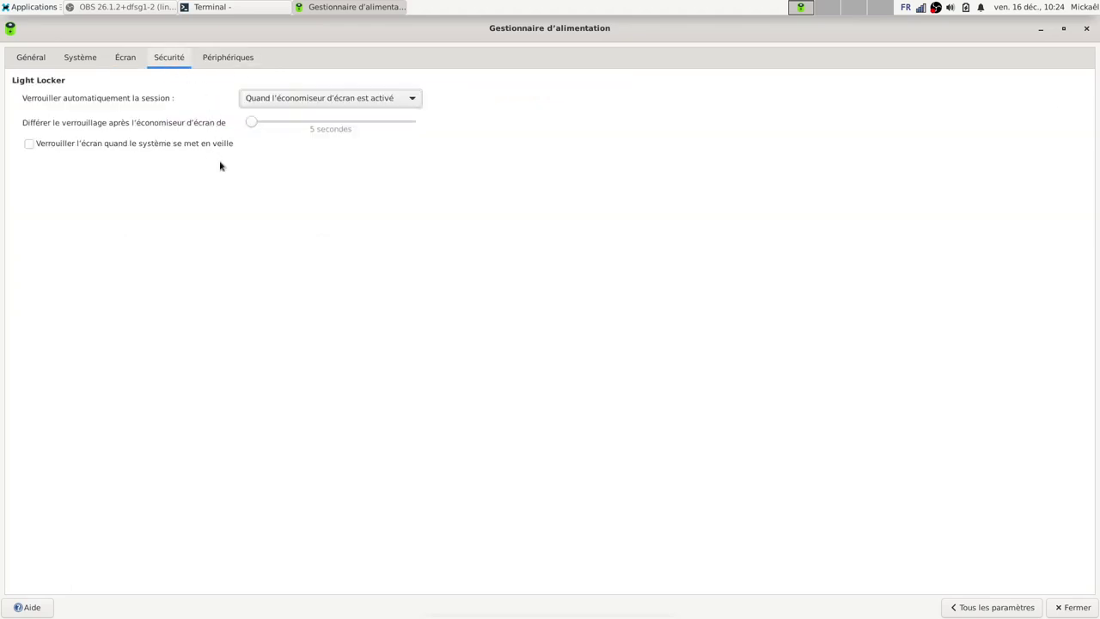
pyautogui.click(30, 144)
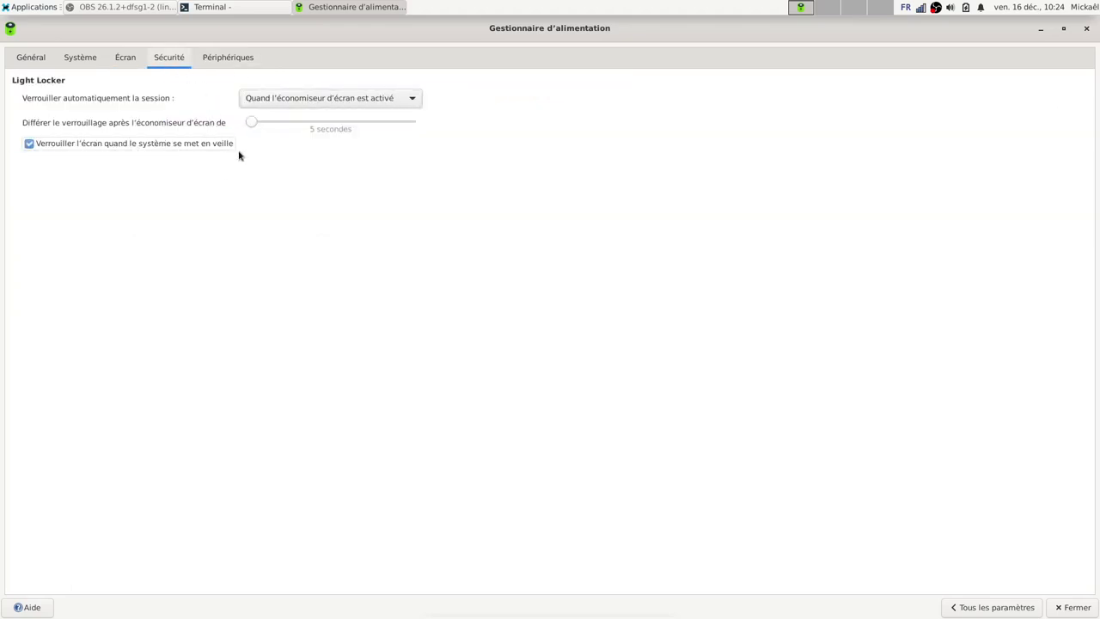